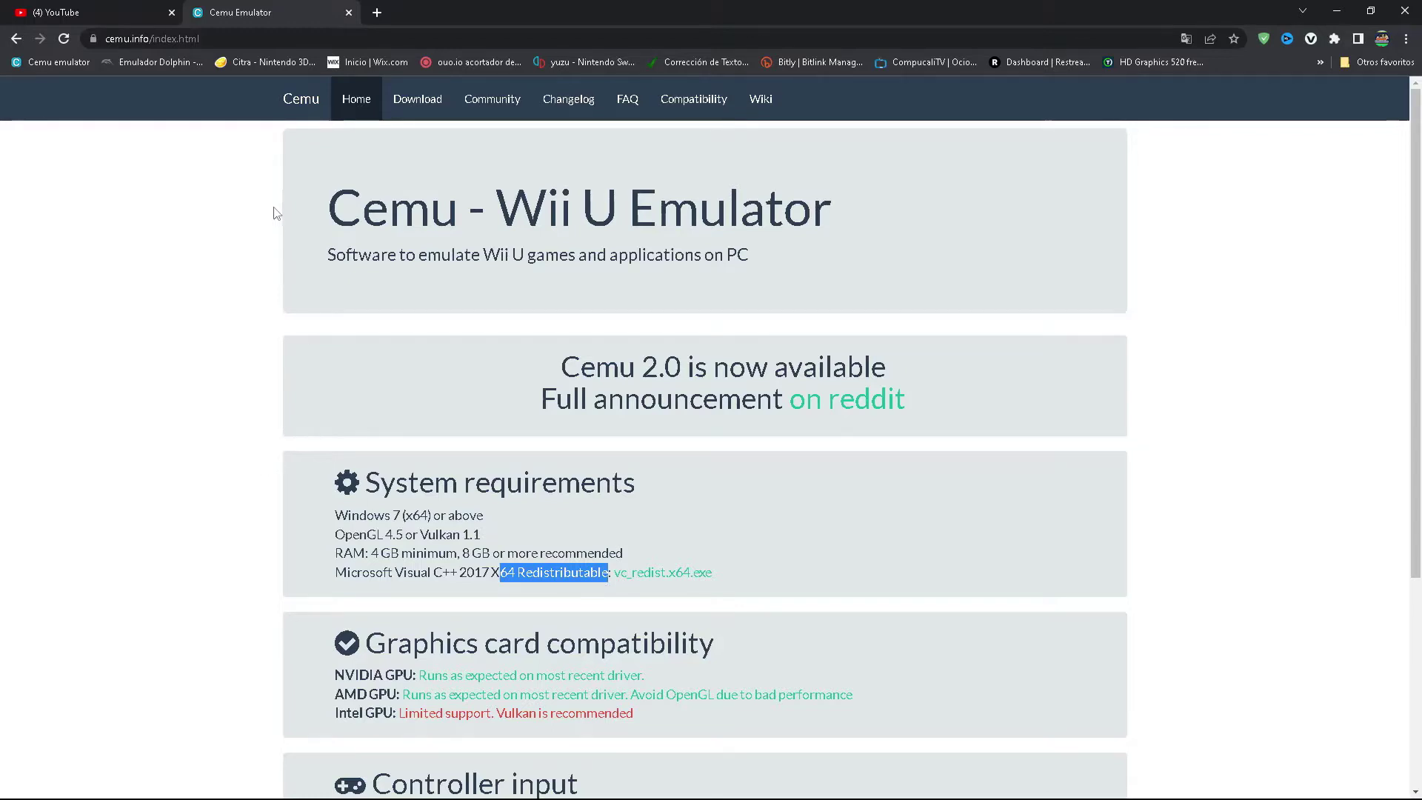
Go to the latest experimental version's release page from the Cemu site and expand the Cemu 2.0-7 assets.
{"action": "left_click", "coordinate": [300, 104]}
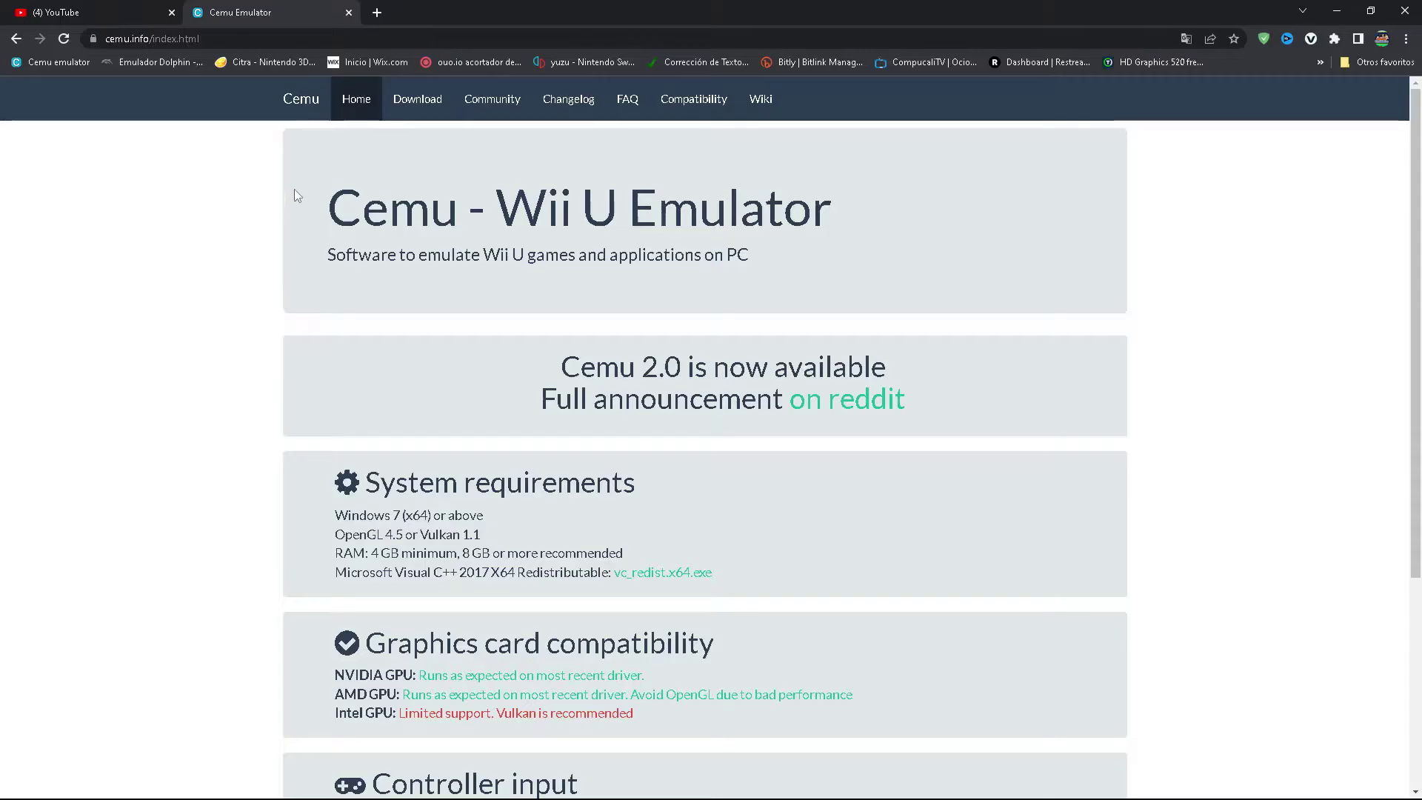
{"action": "scroll", "coordinate": [304, 337], "scroll_direction": "down", "scroll_amount": 4}
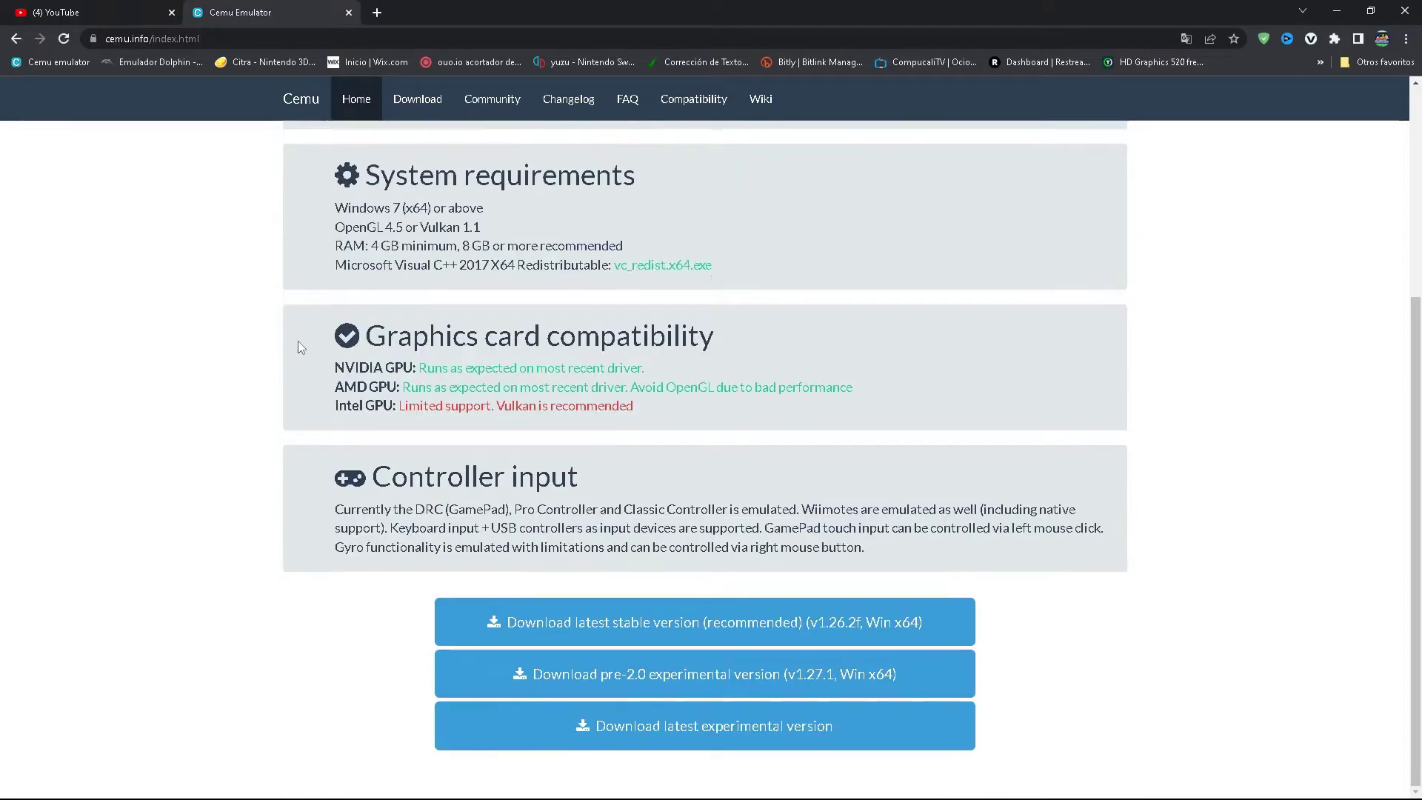
{"action": "left_click", "coordinate": [739, 728]}
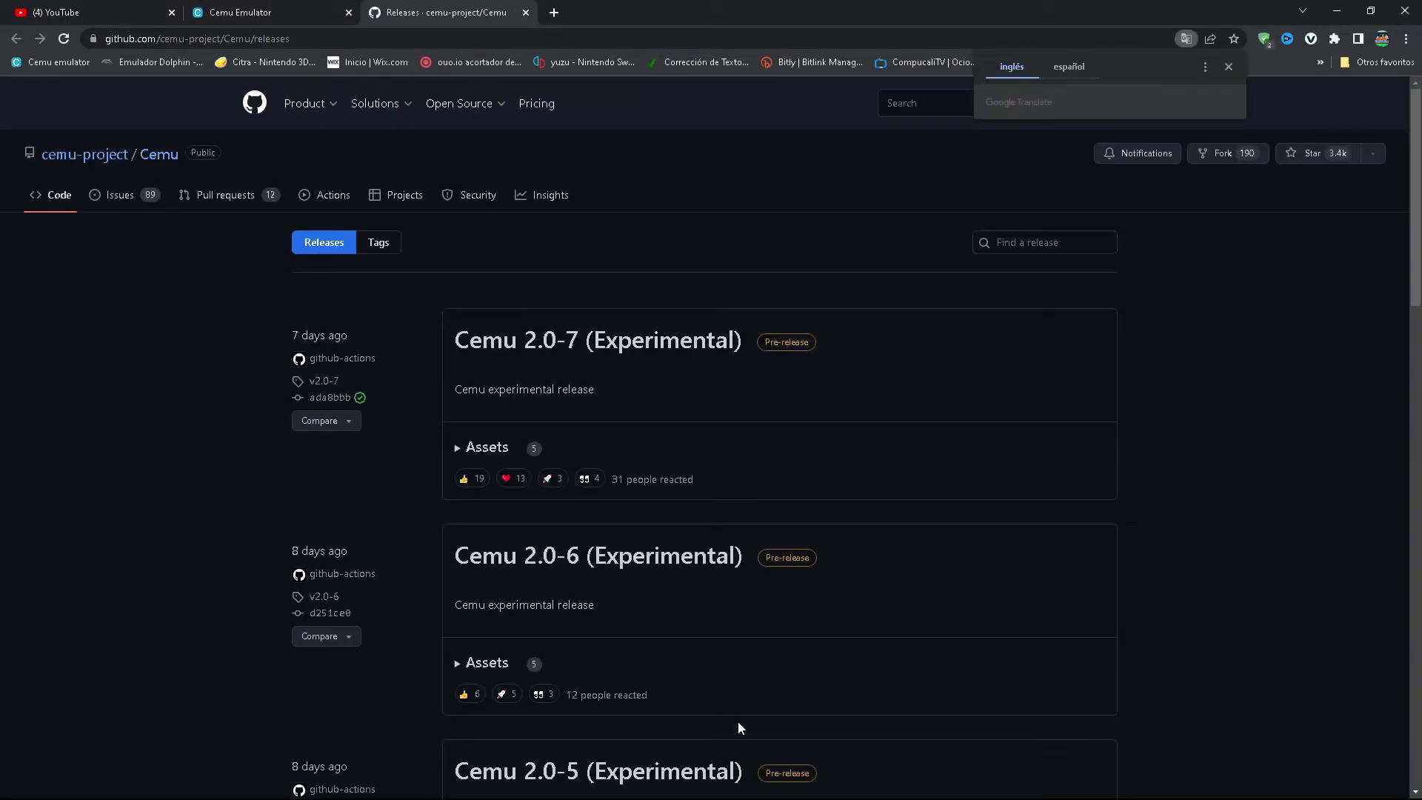
{"action": "left_click", "coordinate": [1206, 496]}
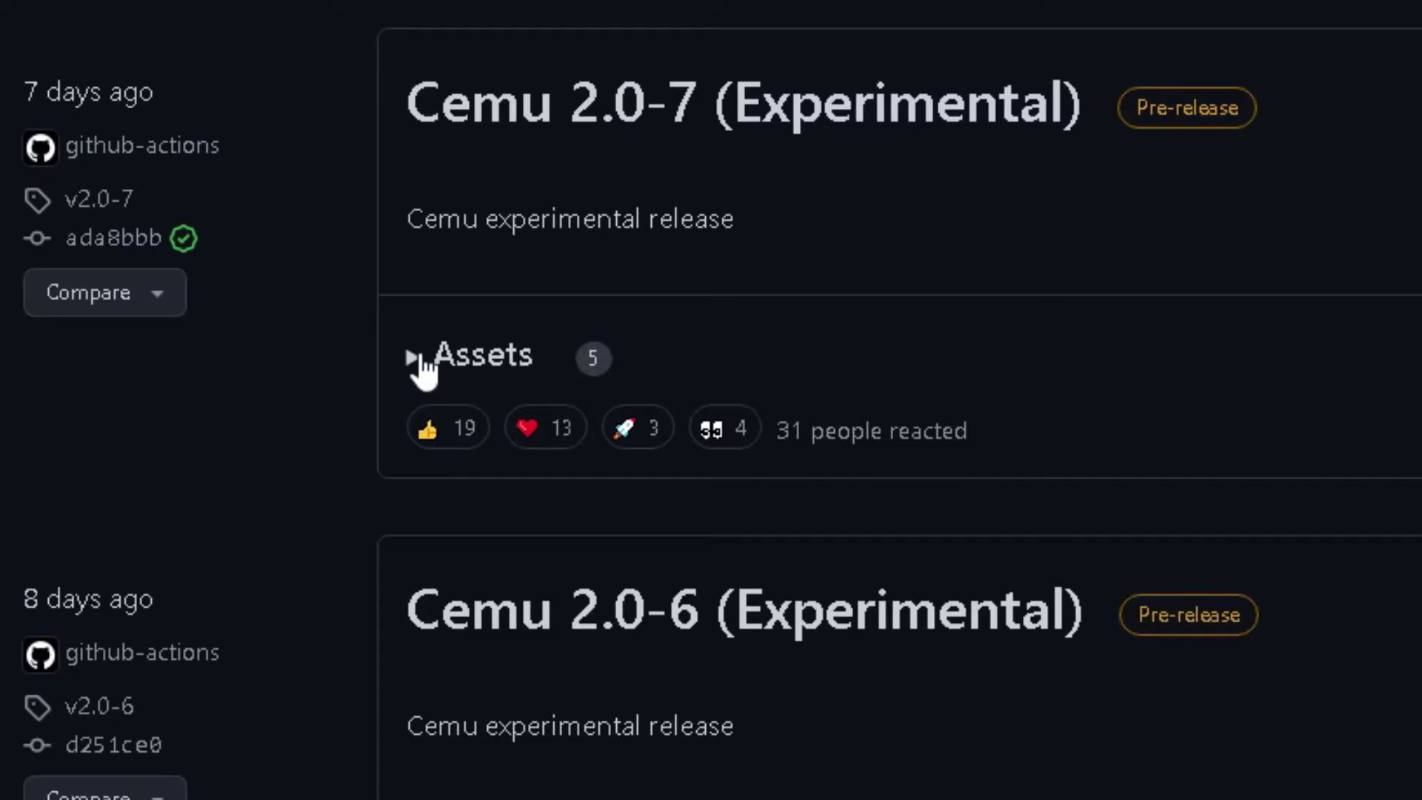
{"action": "left_click", "coordinate": [414, 357]}
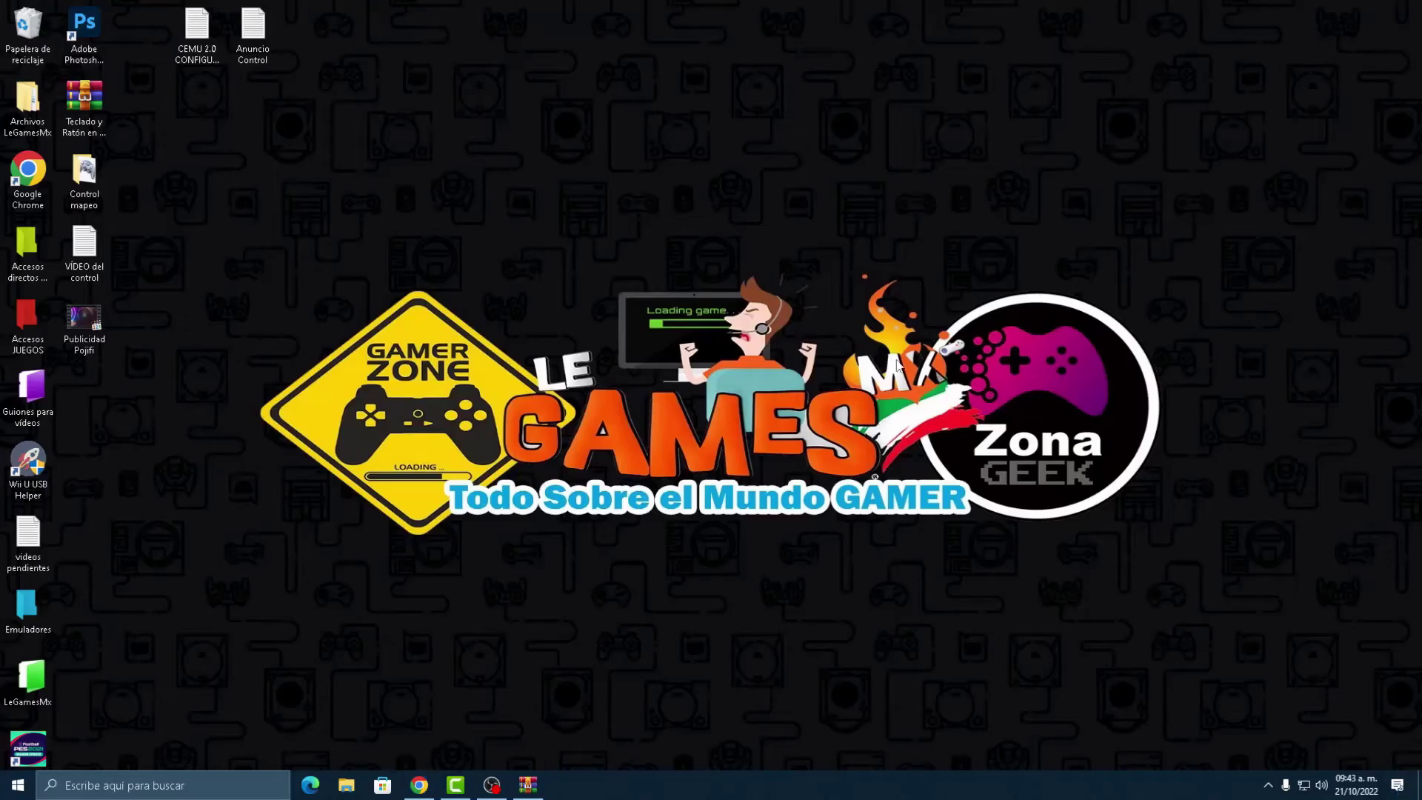
Extract the Cemu_2.0-7 folder from the downloaded zip archive to the desktop and open it.
{"action": "left_click", "coordinate": [531, 786]}
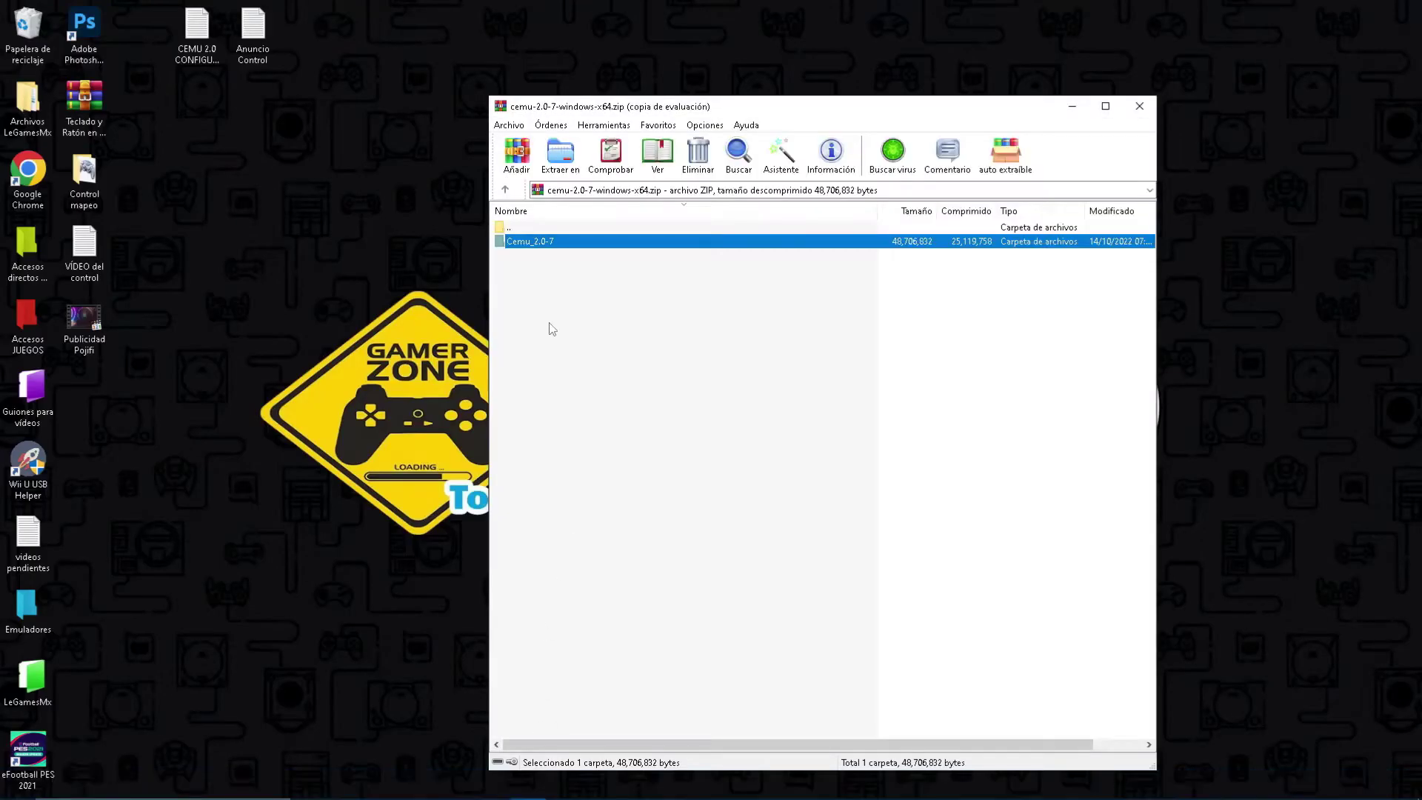
{"action": "left_click_drag", "start_coordinate": [555, 250], "coordinate": [286, 244]}
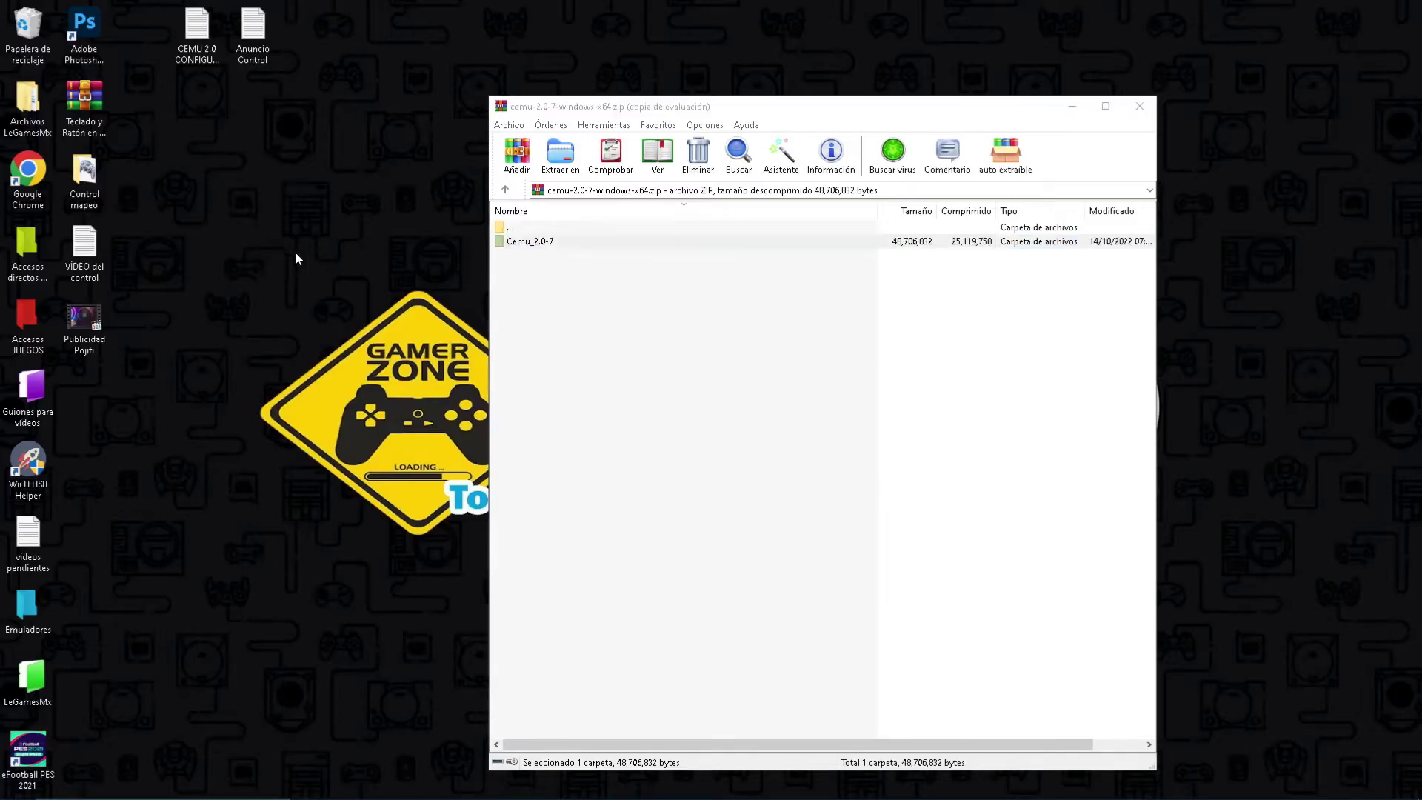
{"action": "double_click", "coordinate": [310, 174]}
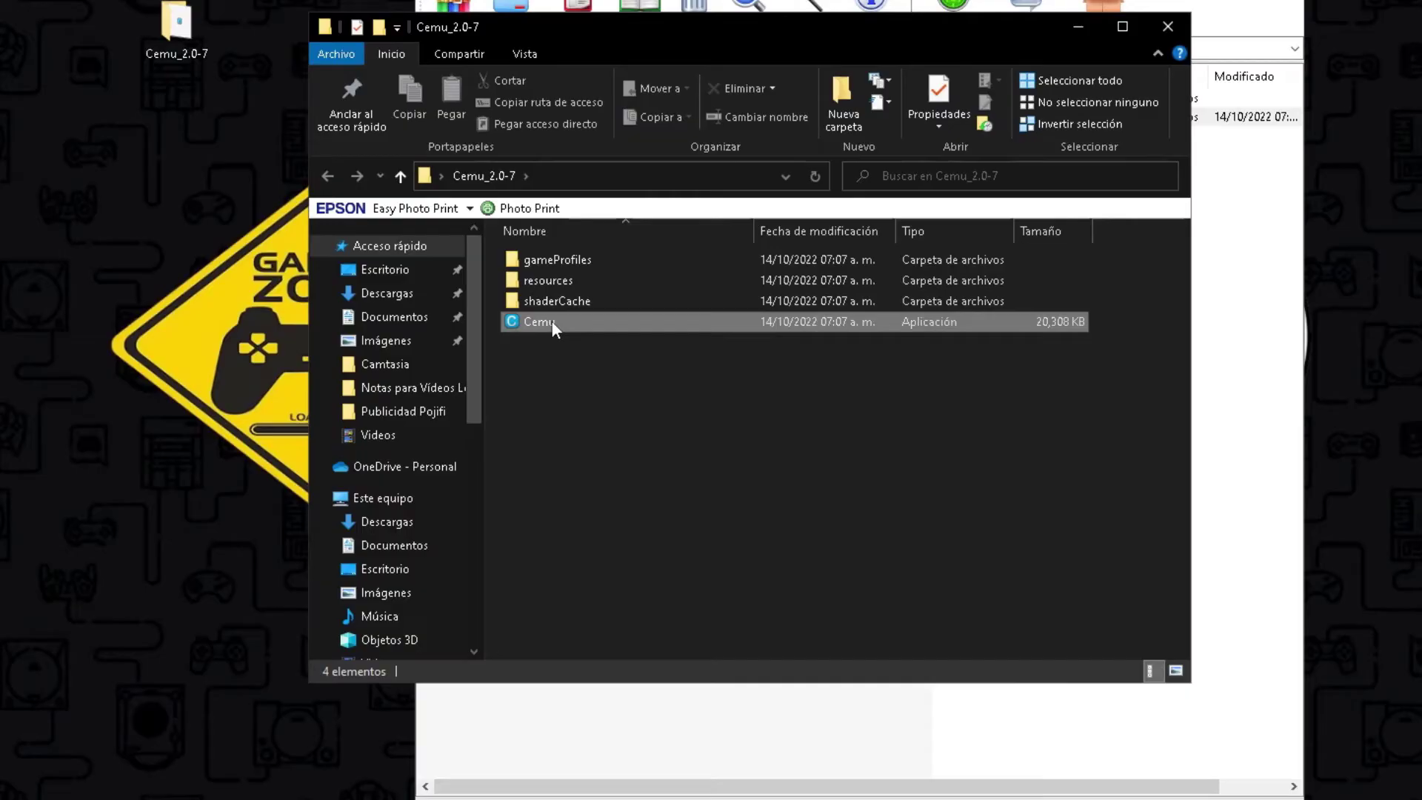
Set the Cemu application's compatibility properties so that it runs as administrator.
{"action": "right_click", "coordinate": [411, 289]}
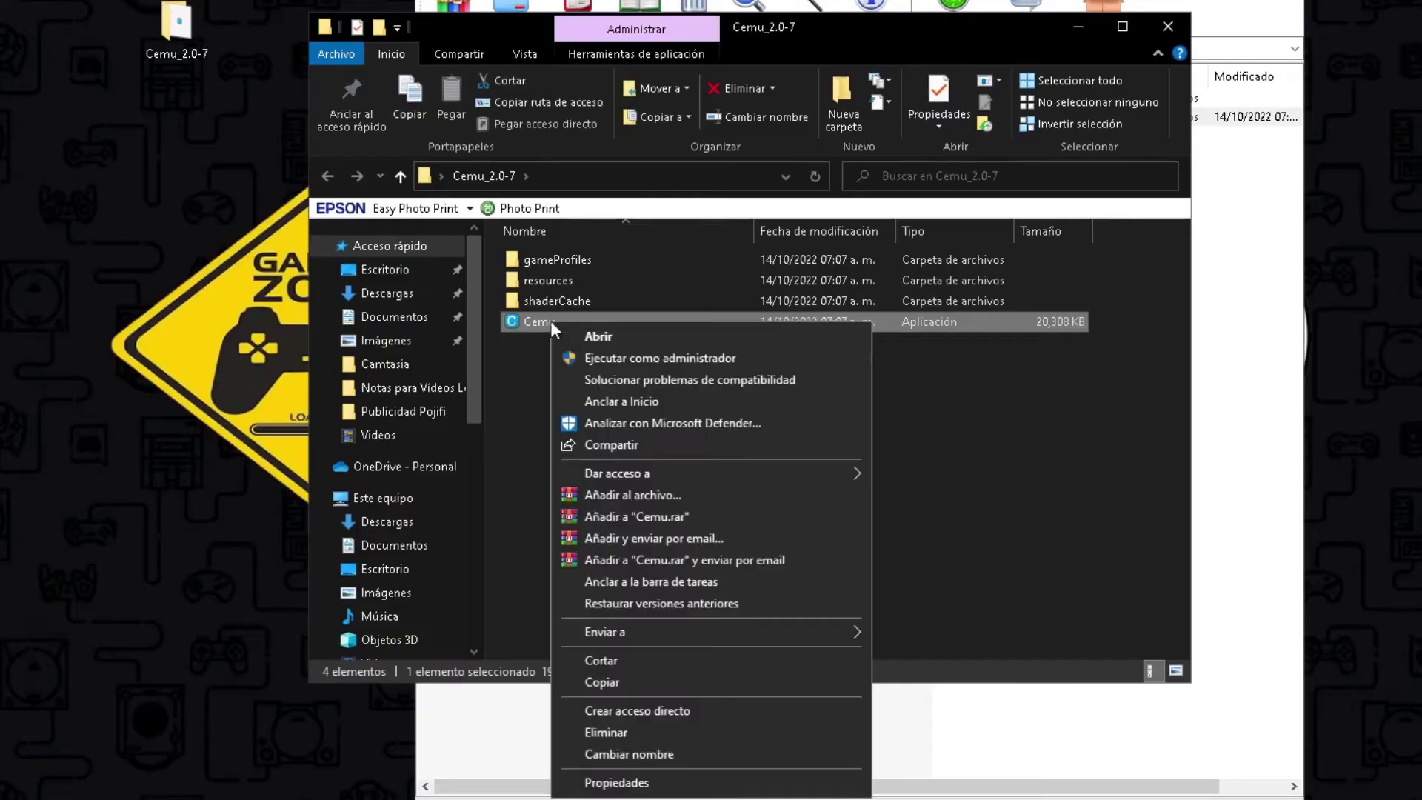
{"action": "left_click", "coordinate": [618, 781]}
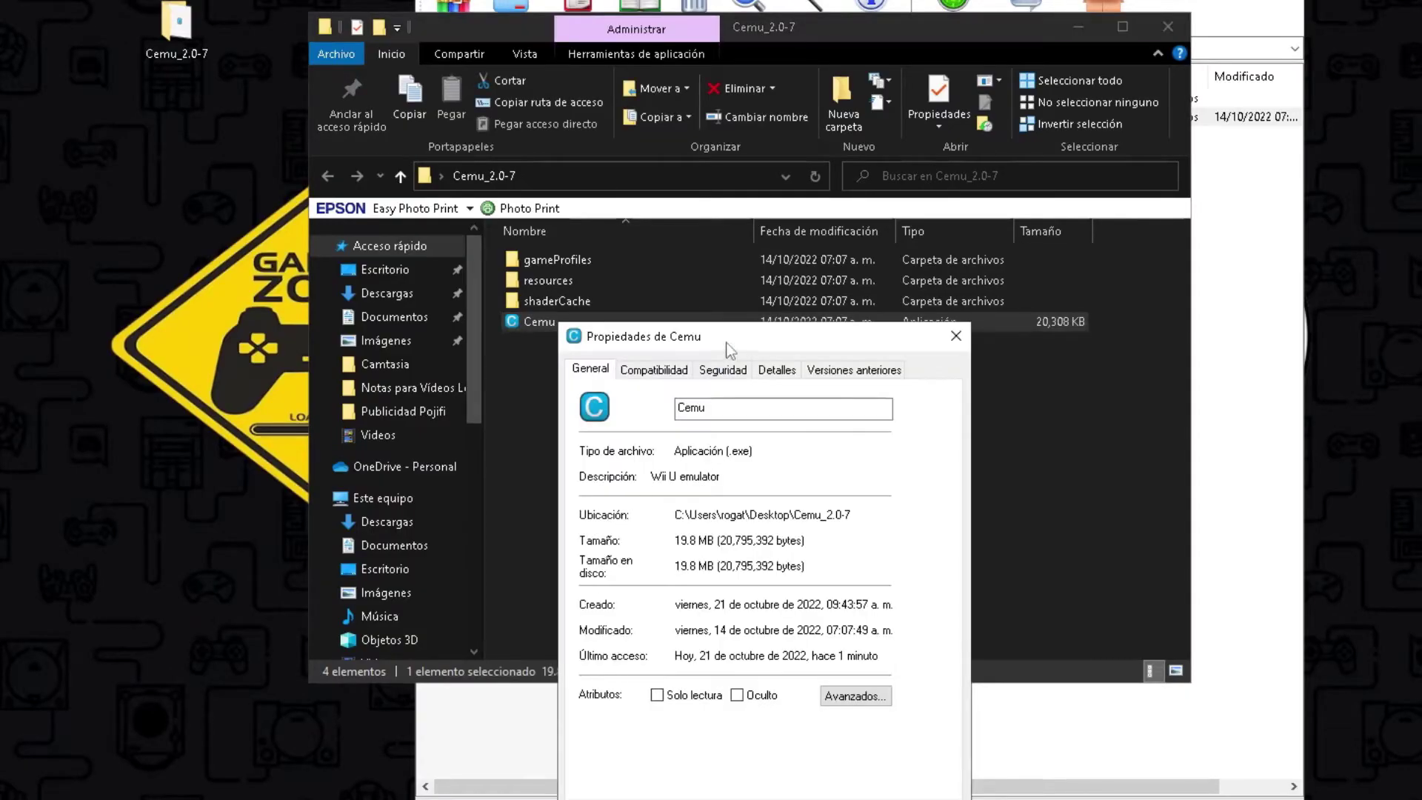
{"action": "left_click_drag", "start_coordinate": [726, 345], "coordinate": [651, 138]}
{"action": "left_click", "coordinate": [577, 159]}
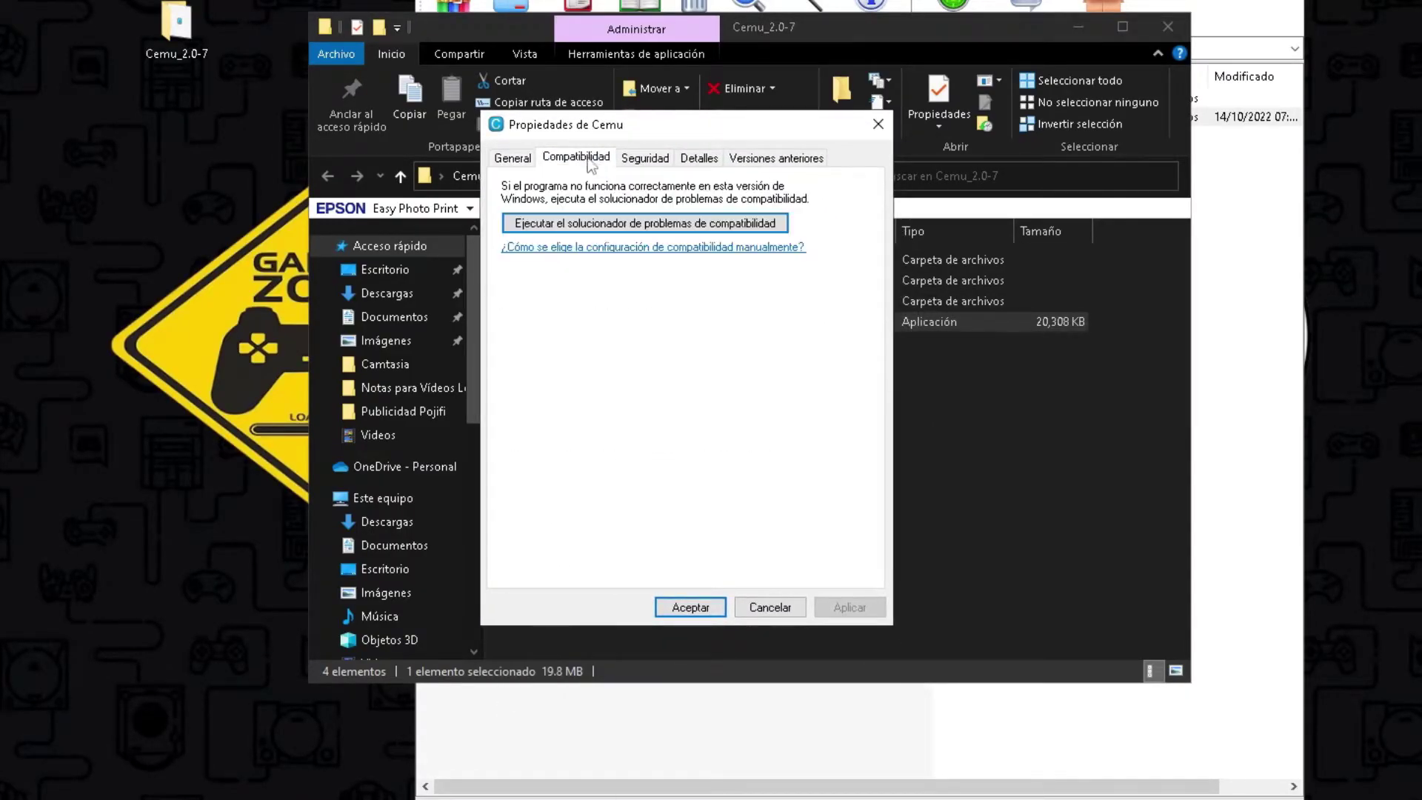
{"action": "double_click", "coordinate": [516, 471]}
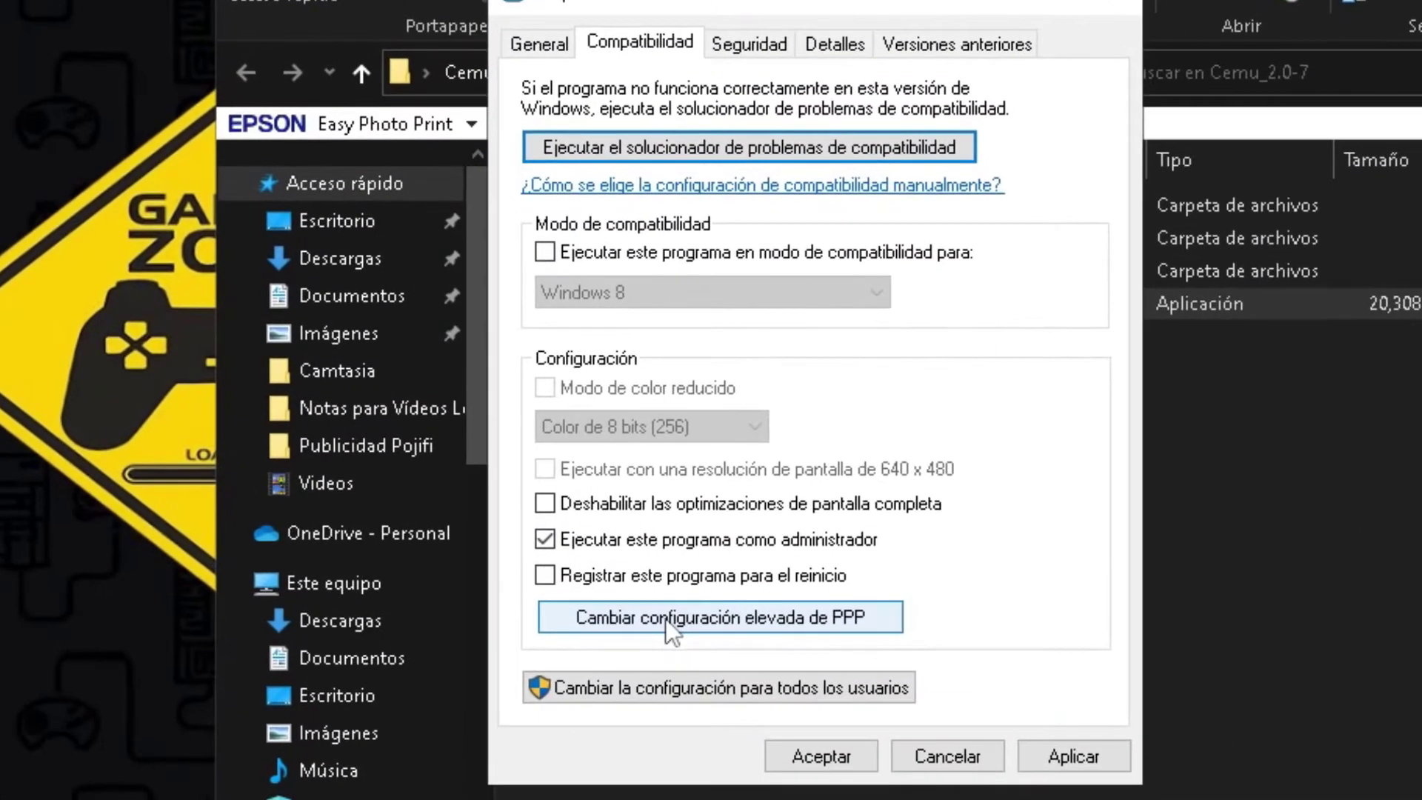
Enable the program DPI setting and override high-DPI scaling with Aplicación for Cemu, and accept the properties.
{"action": "left_click", "coordinate": [670, 618]}
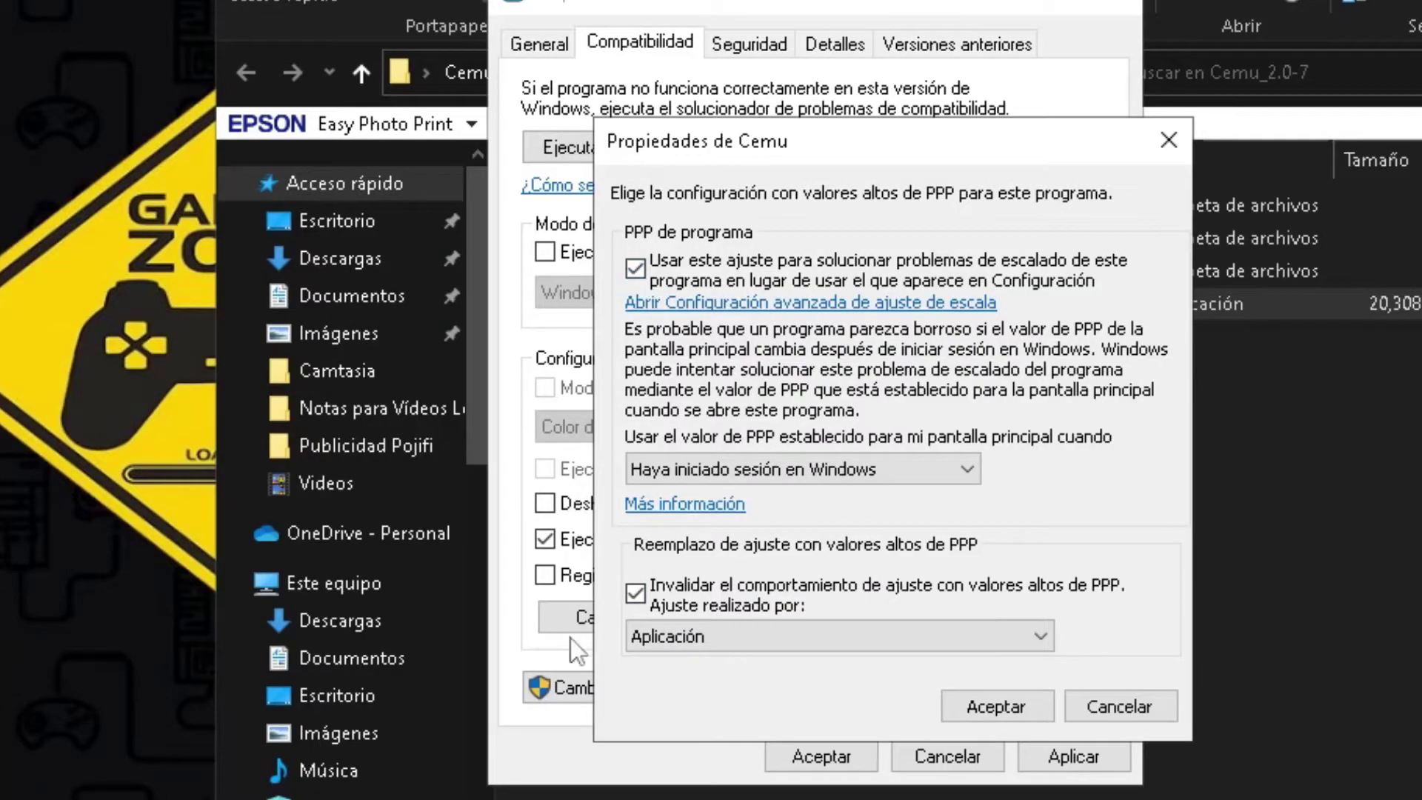
{"action": "left_click", "coordinate": [984, 713]}
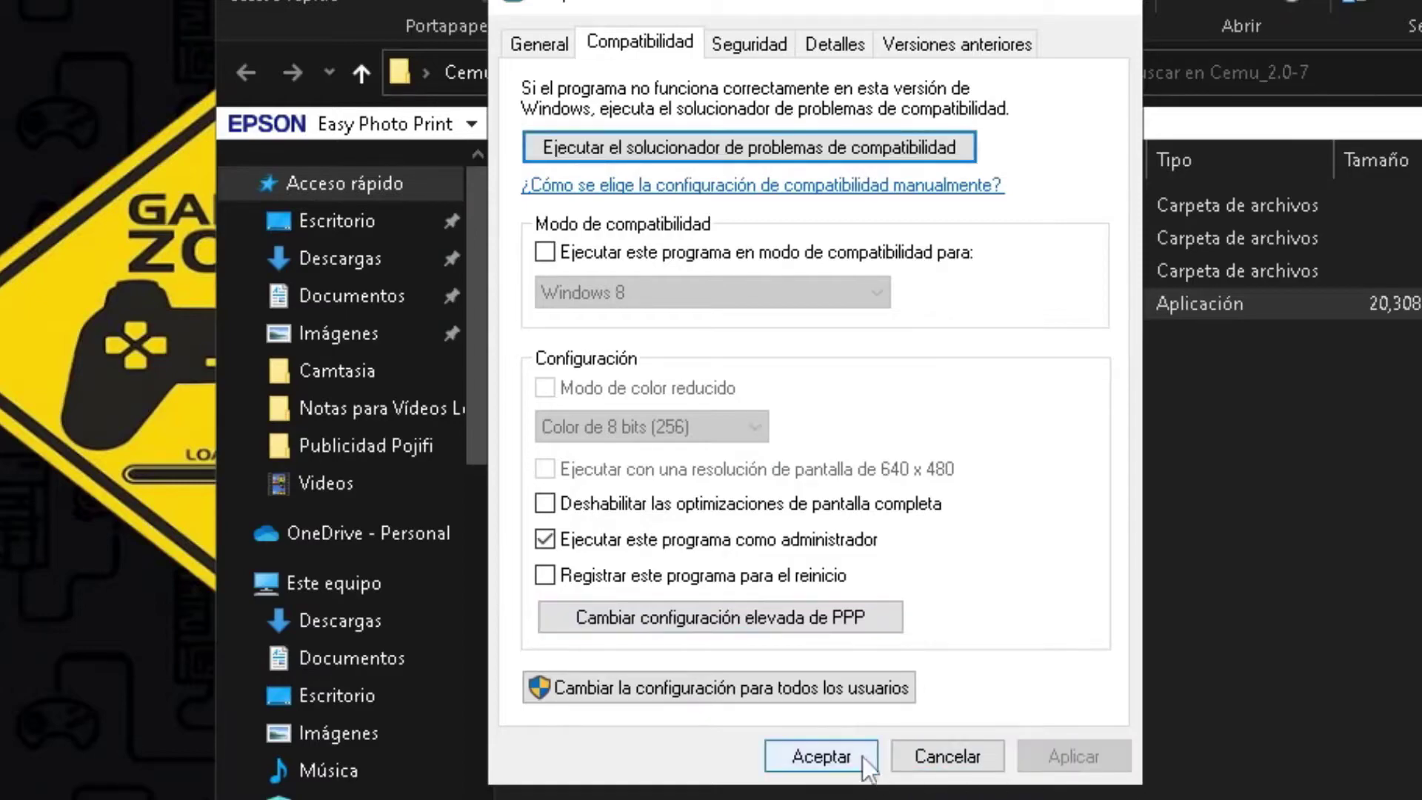
{"action": "left_click", "coordinate": [833, 759]}
Launch Cemu and dismiss the first-run setup assistant, leaving the custom mlc01 path and game path empty.
{"action": "double_click", "coordinate": [588, 370]}
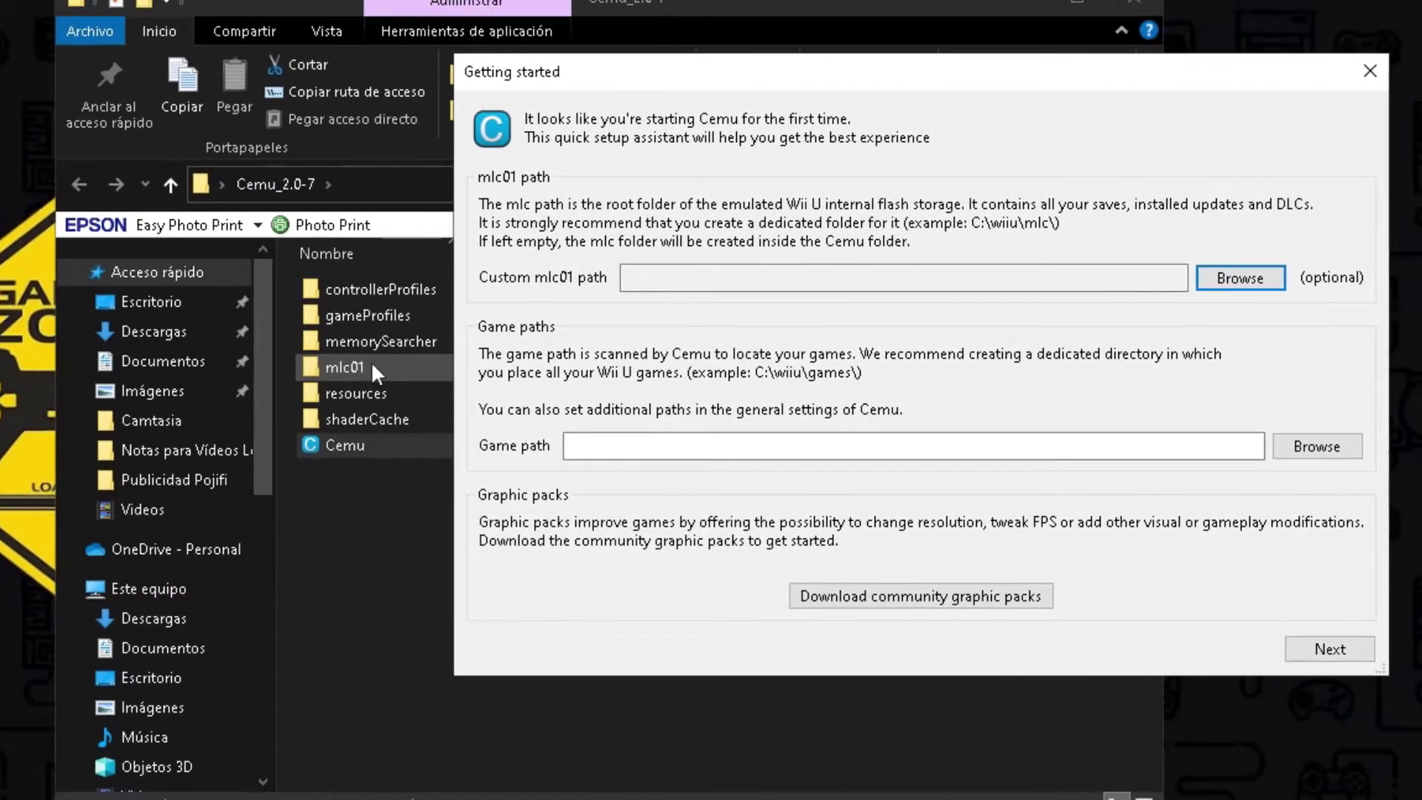
{"action": "left_click", "coordinate": [371, 362]}
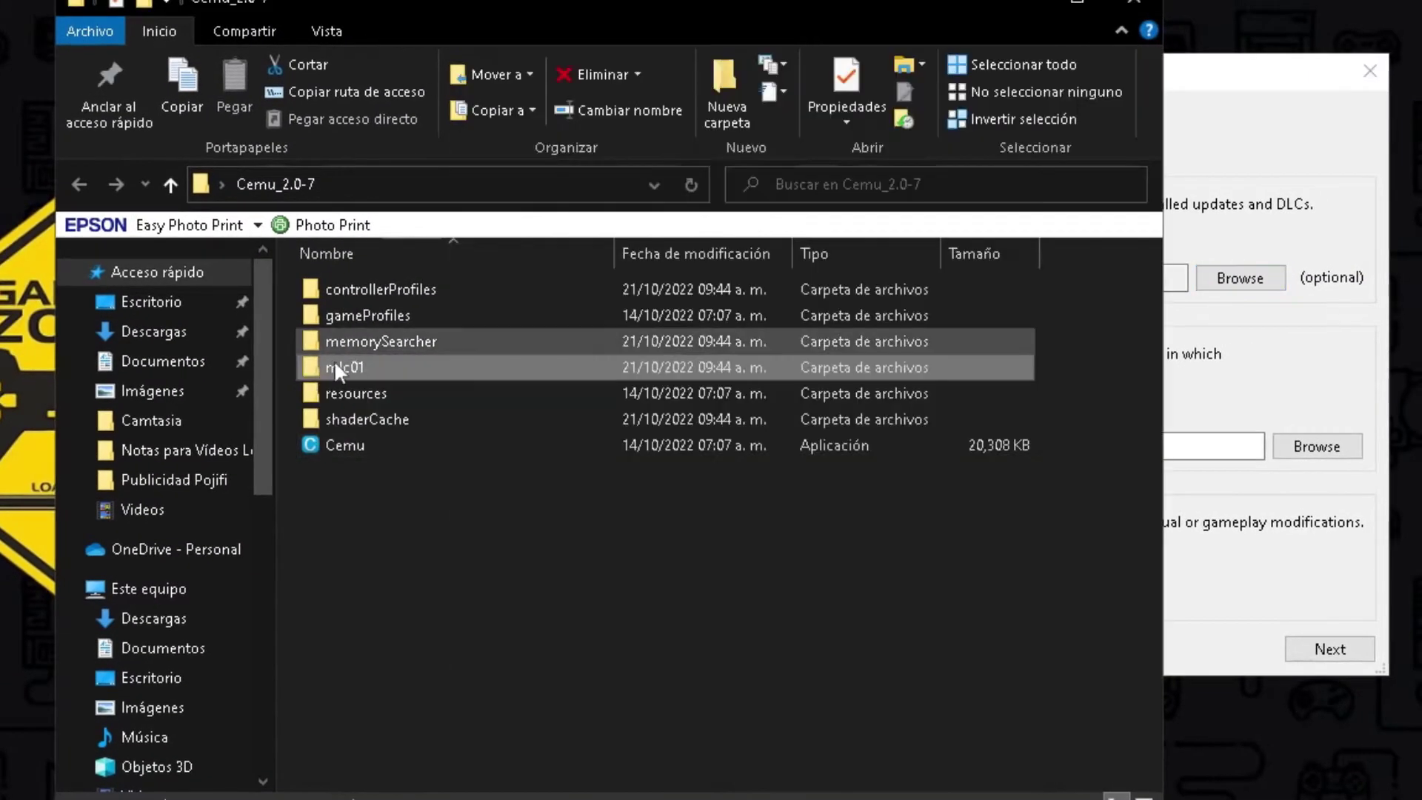
{"action": "left_click", "coordinate": [1174, 126]}
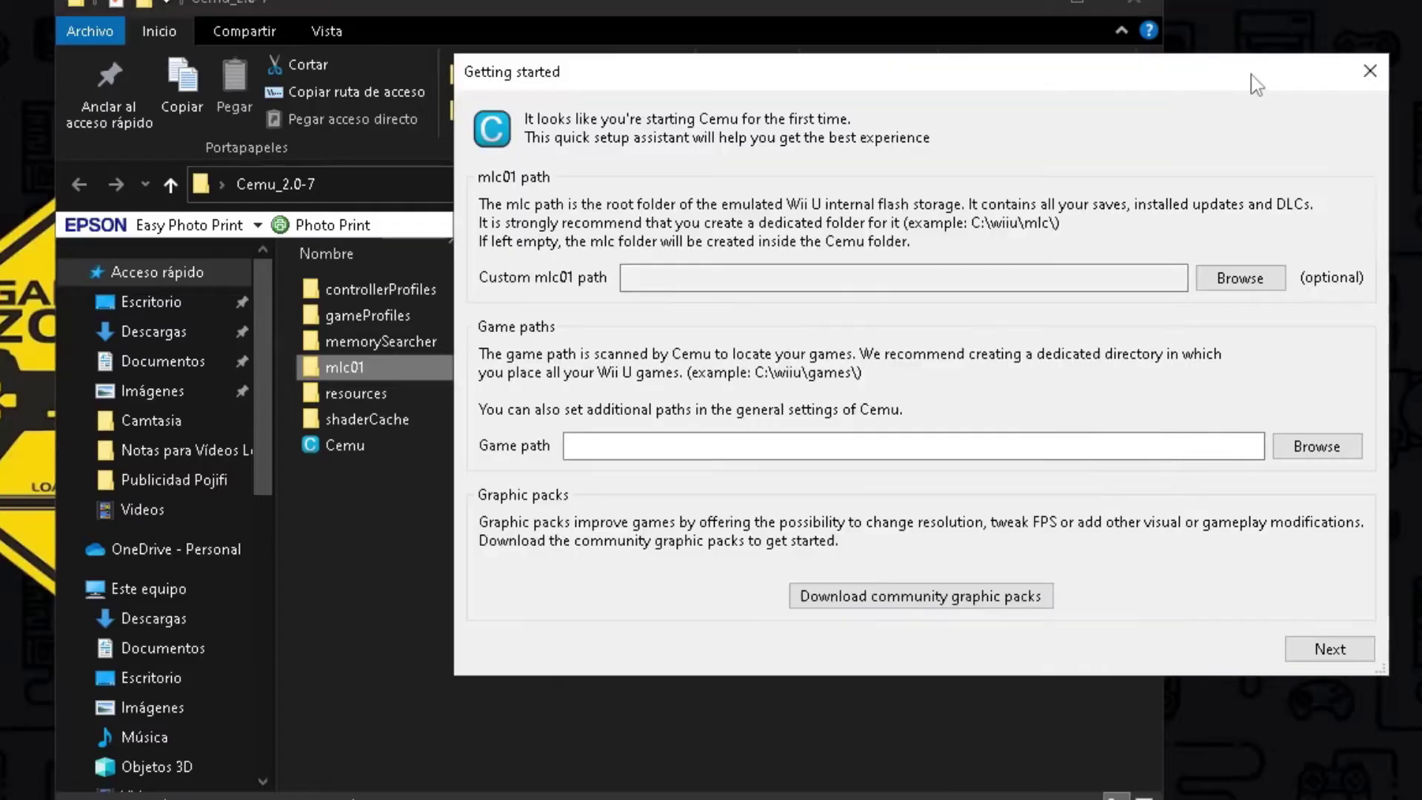
{"action": "left_click_drag", "start_coordinate": [1092, 81], "coordinate": [797, 149]}
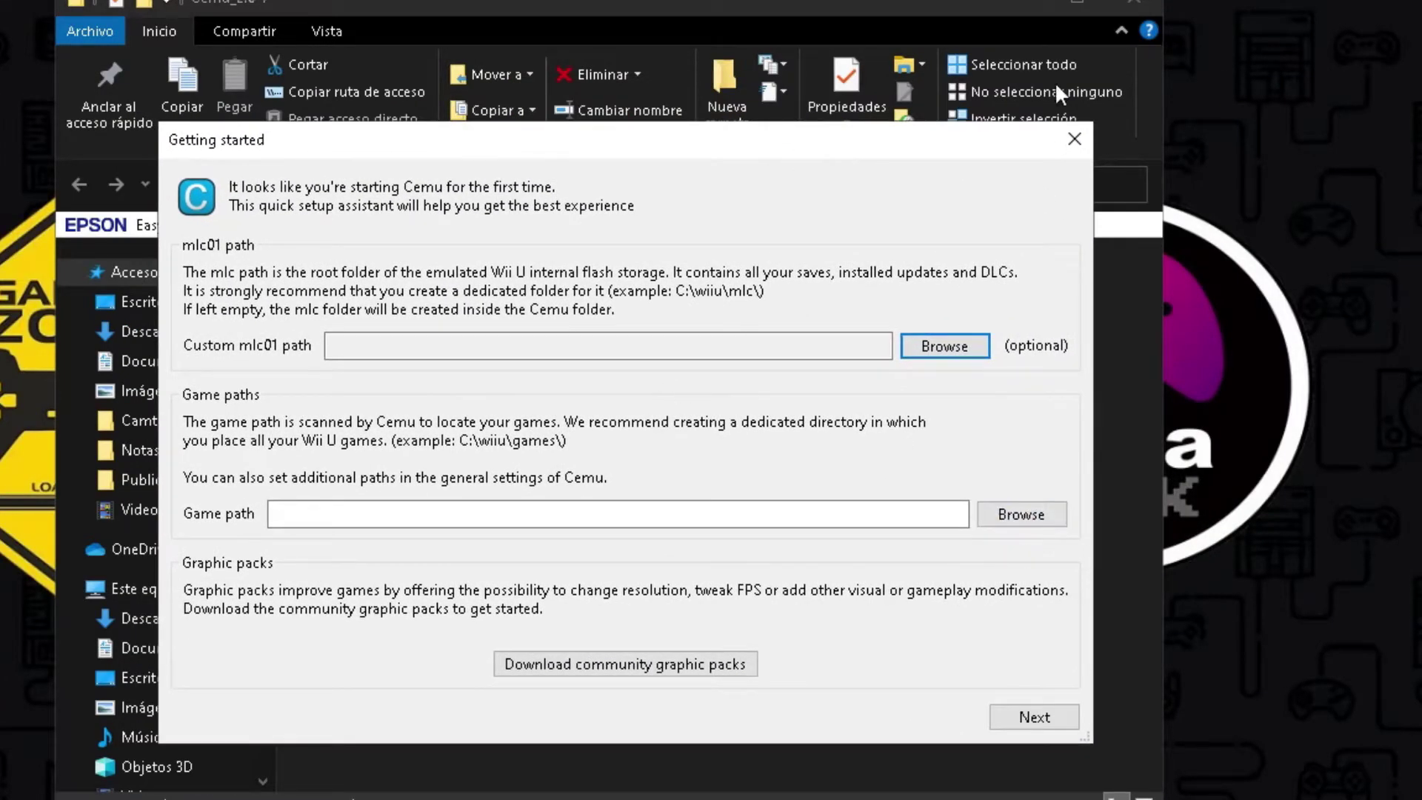
{"action": "left_click", "coordinate": [1036, 5]}
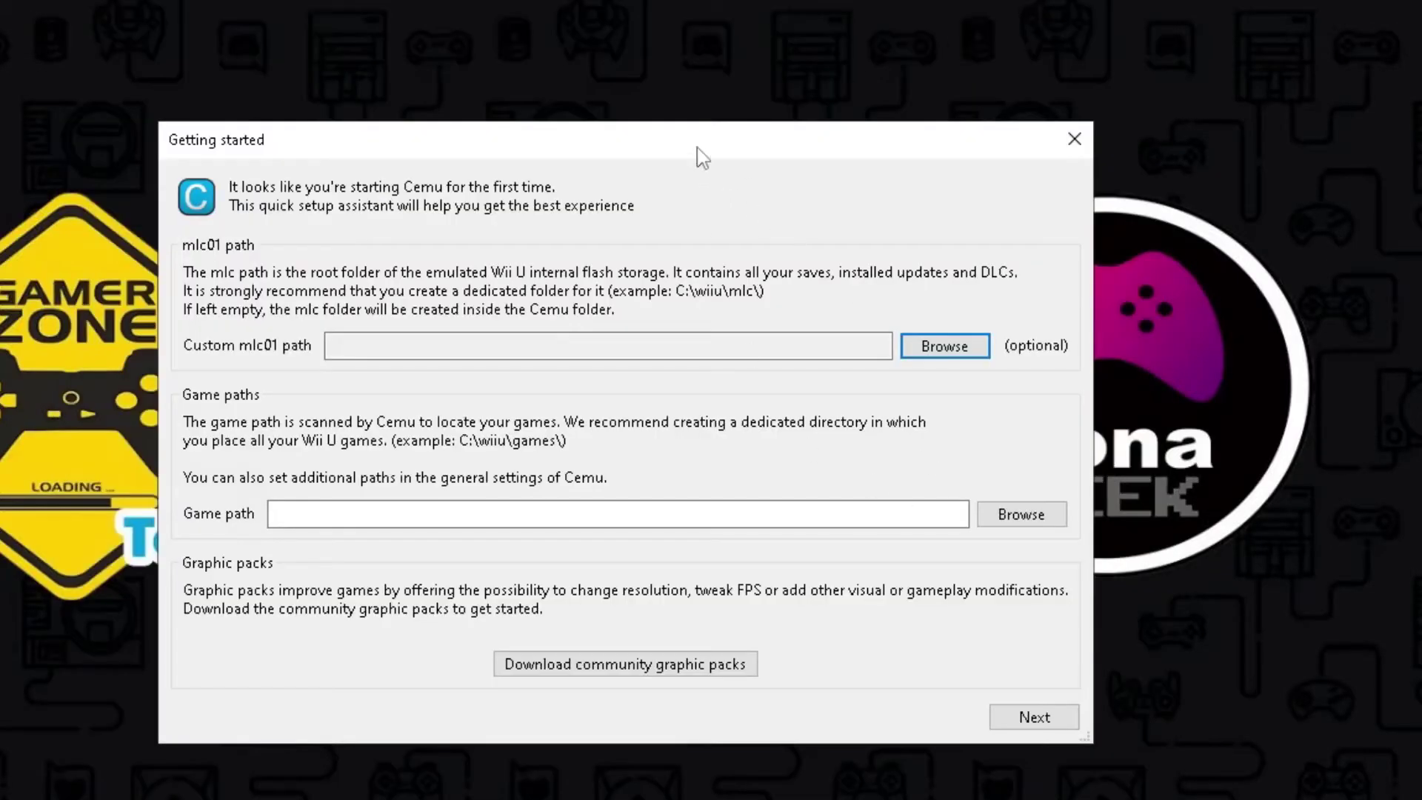
{"action": "left_click_drag", "start_coordinate": [698, 152], "coordinate": [622, 102]}
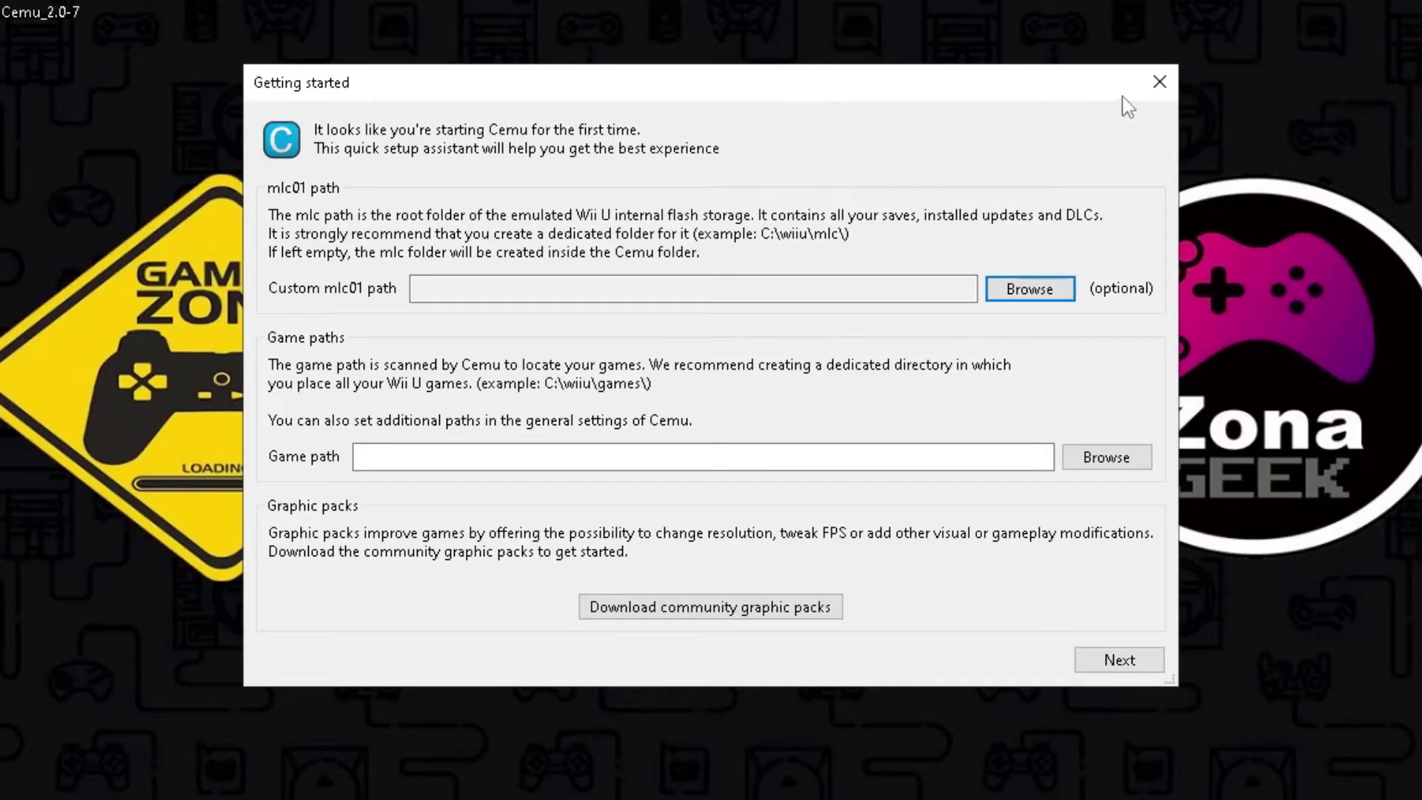
{"action": "left_click", "coordinate": [1160, 81]}
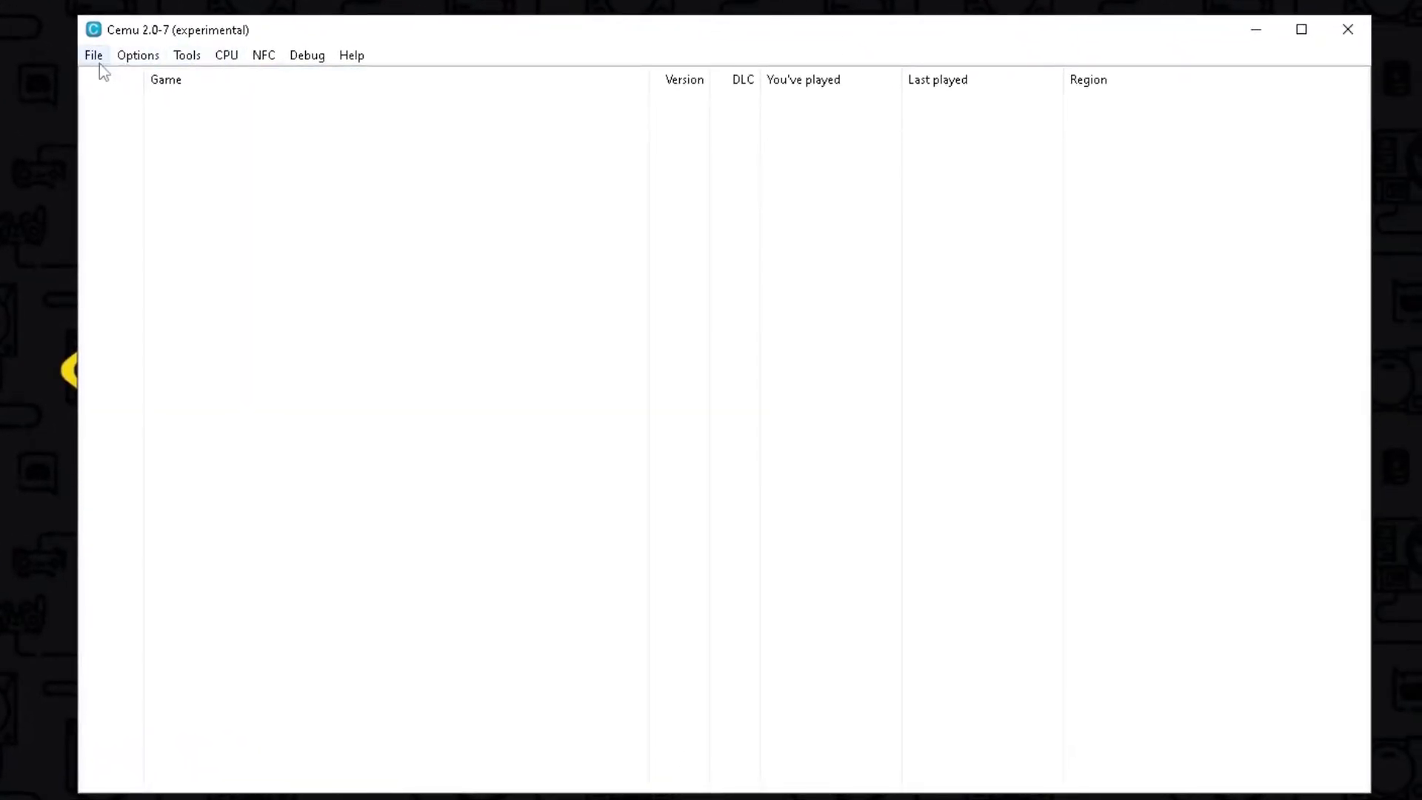
Turn on the Fullscreen option in Cemu.
{"action": "left_click", "coordinate": [99, 63]}
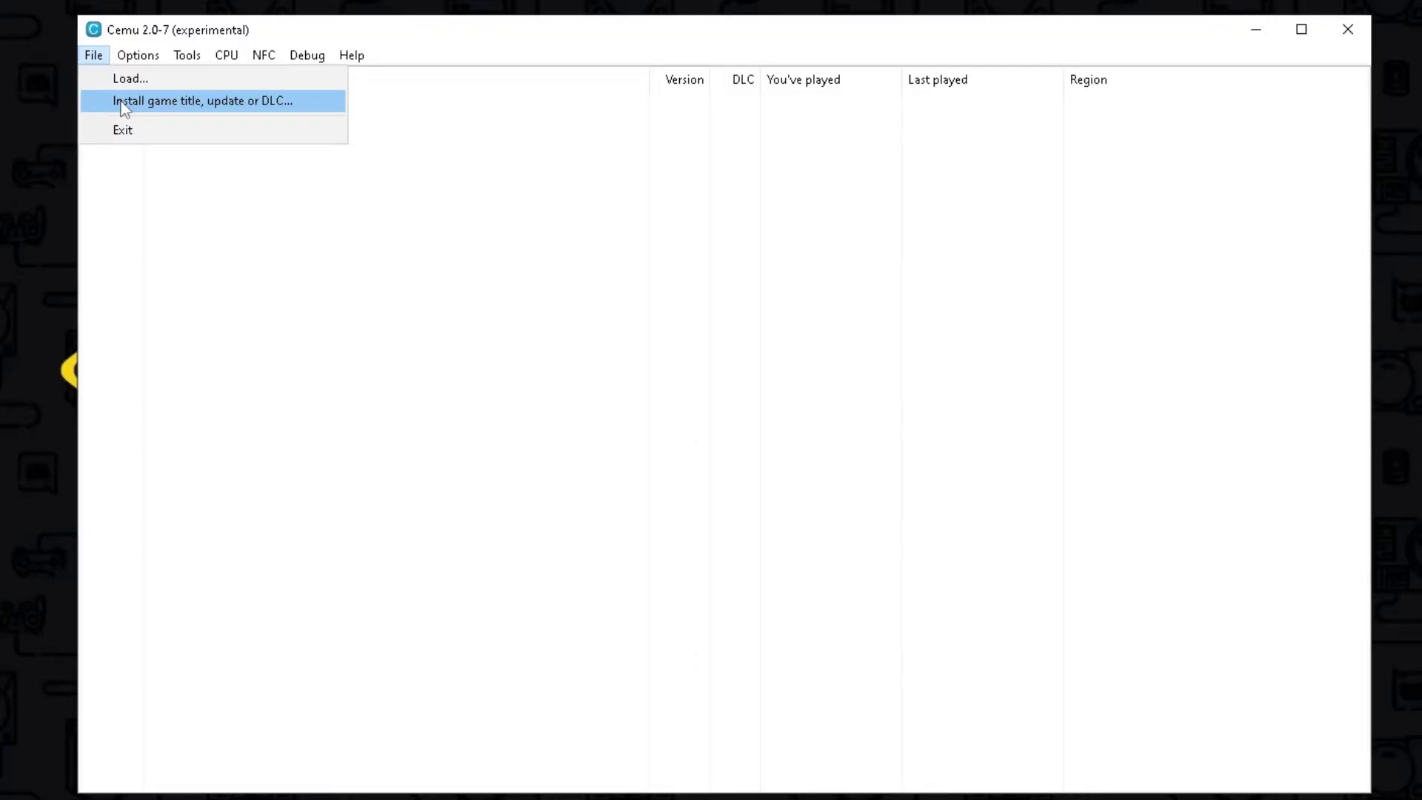
{"action": "mouse_move", "coordinate": [134, 61]}
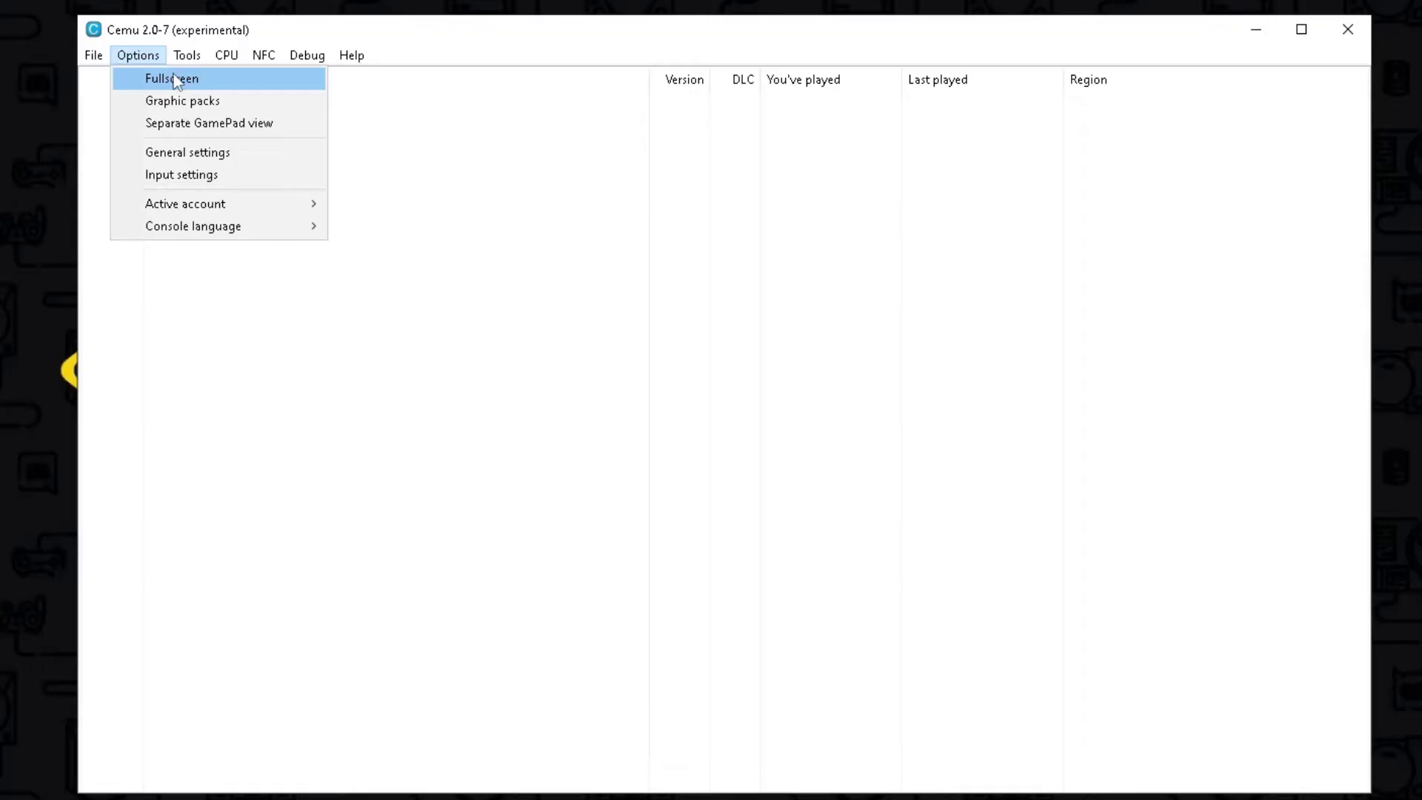
{"action": "left_click", "coordinate": [175, 80]}
Download the latest community graphic packs and close the graphic packs window.
{"action": "left_click", "coordinate": [138, 56]}
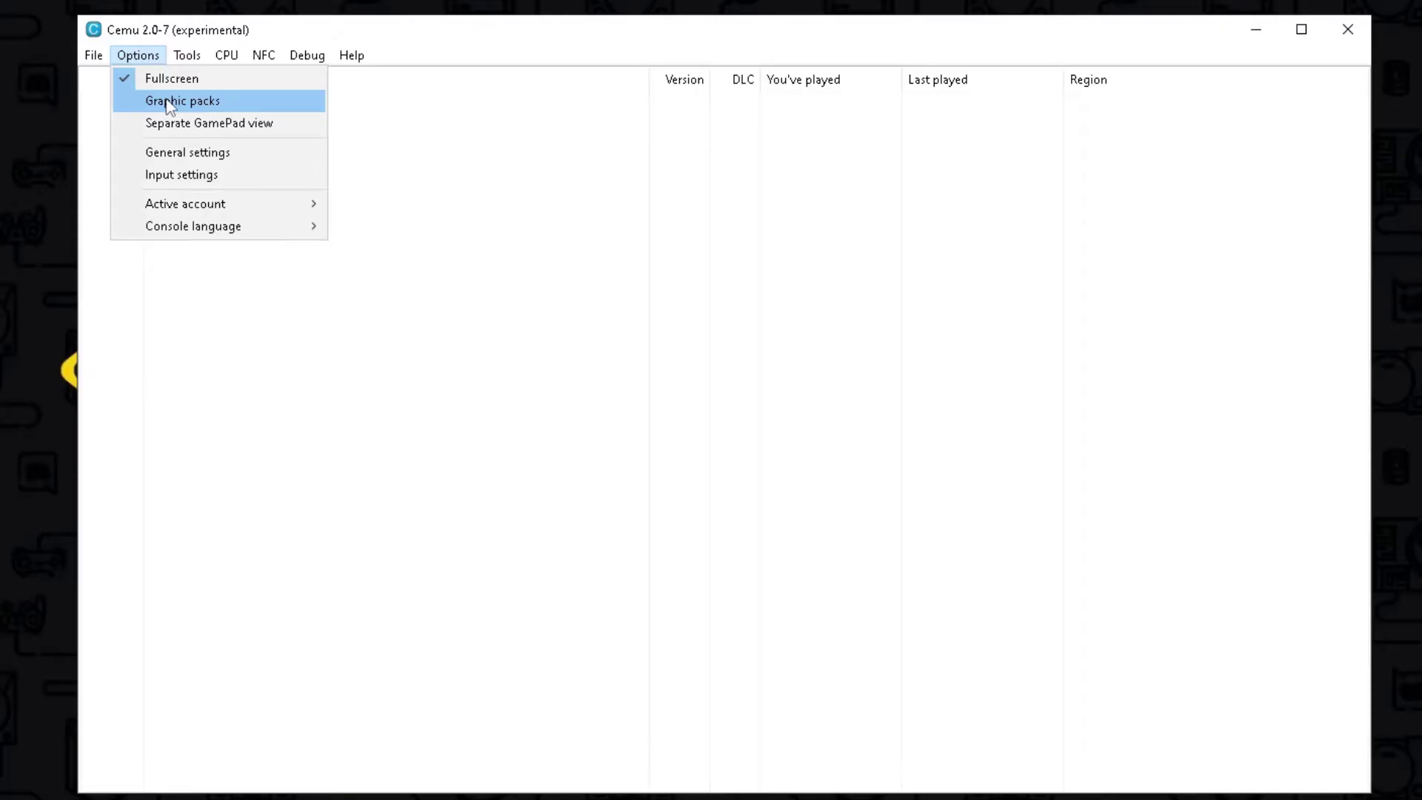
{"action": "left_click", "coordinate": [169, 104]}
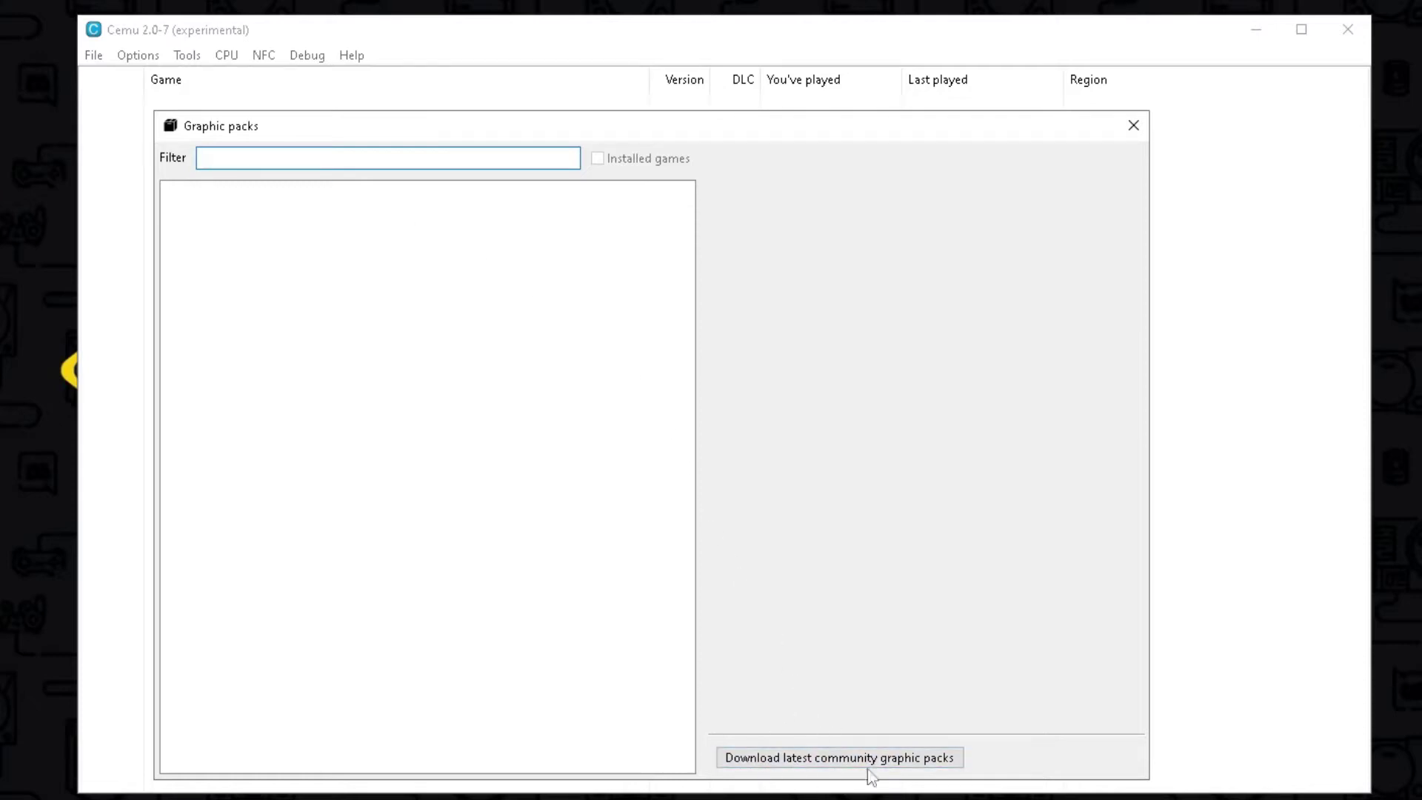
{"action": "left_click", "coordinate": [831, 758]}
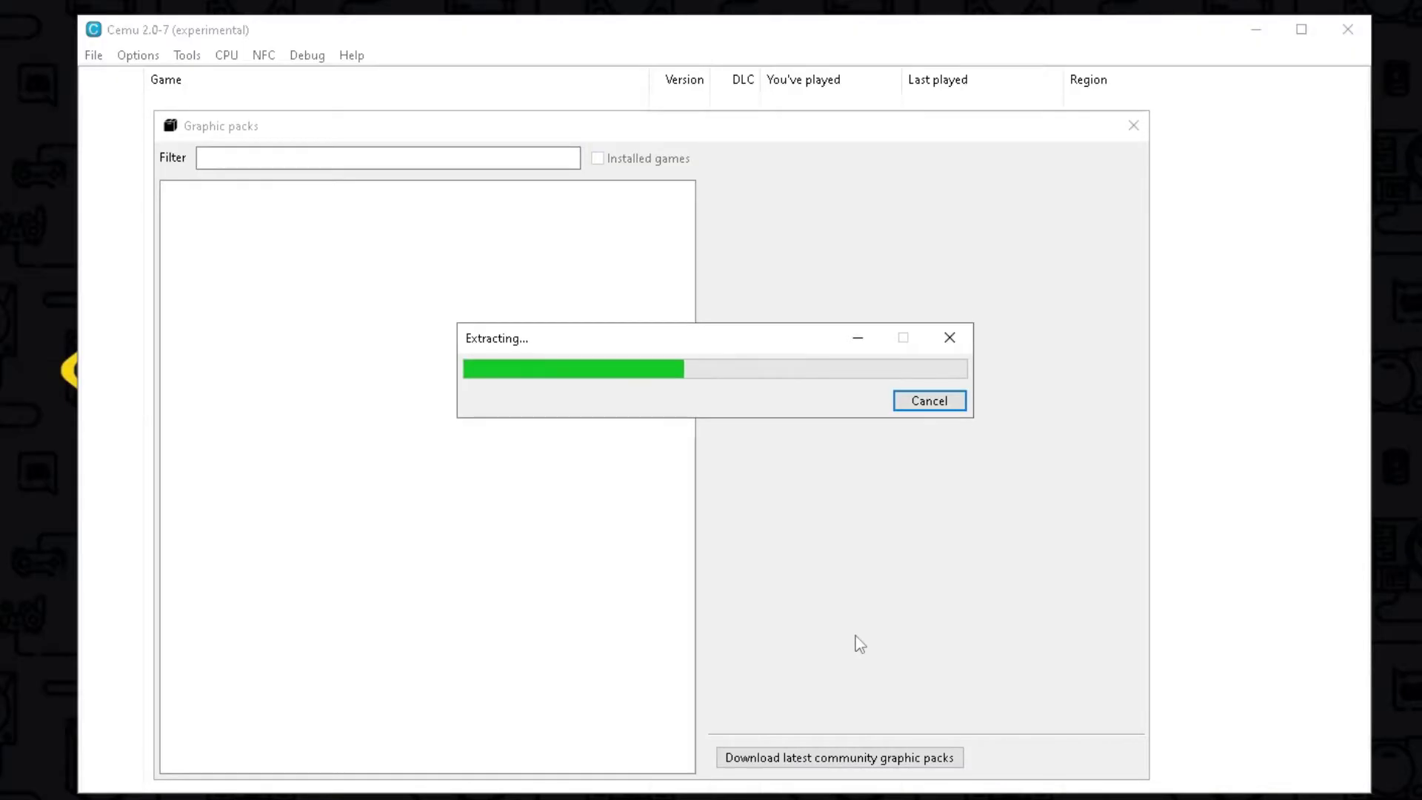
{"action": "left_click", "coordinate": [1133, 125]}
Try out the separate GamePad view as a small window over the upper-right of the game list, and close it.
{"action": "left_click", "coordinate": [138, 55]}
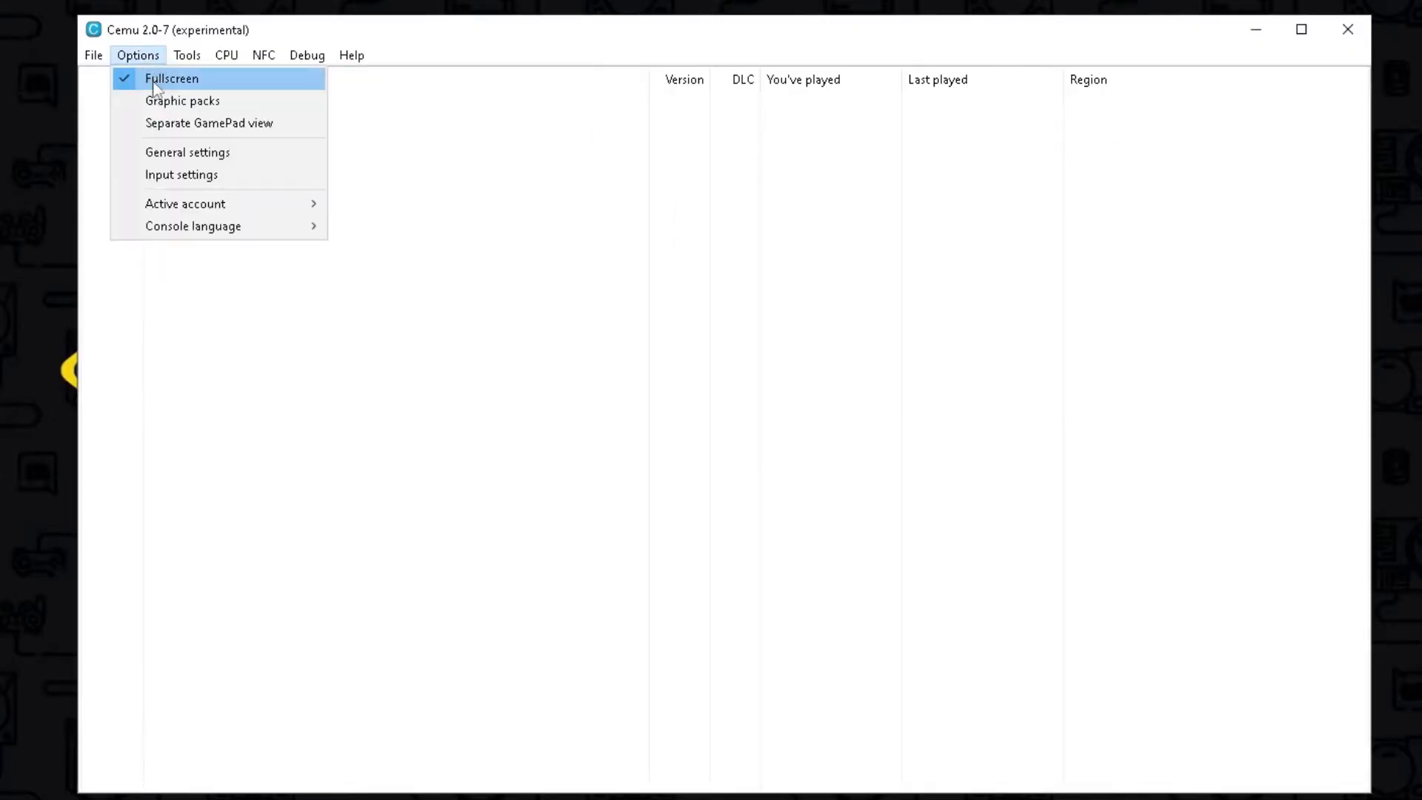
{"action": "left_click", "coordinate": [165, 125]}
{"action": "left_click_drag", "start_coordinate": [352, 20], "coordinate": [669, 156]}
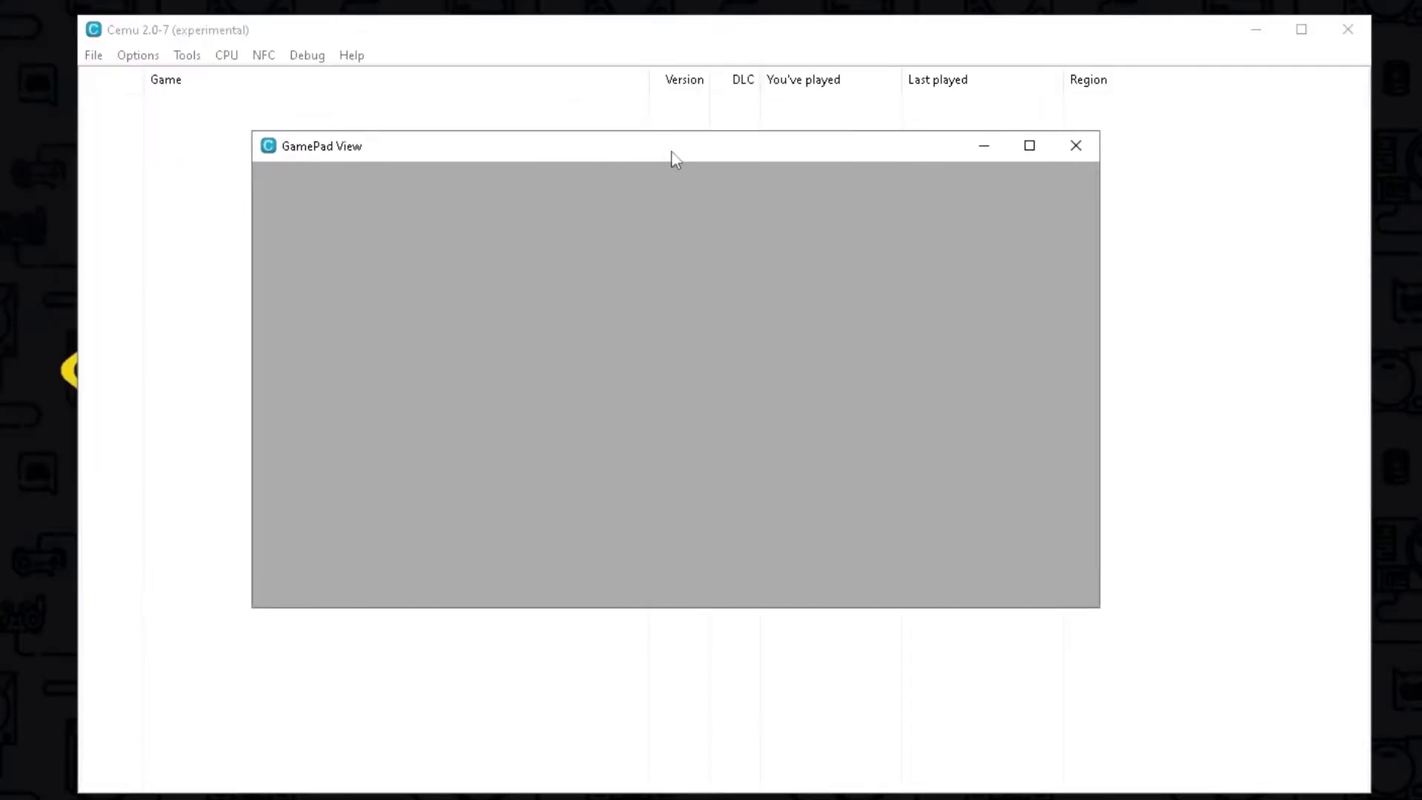
{"action": "left_click_drag", "start_coordinate": [1102, 133], "coordinate": [576, 361]}
{"action": "left_click_drag", "start_coordinate": [412, 386], "coordinate": [1168, 91]}
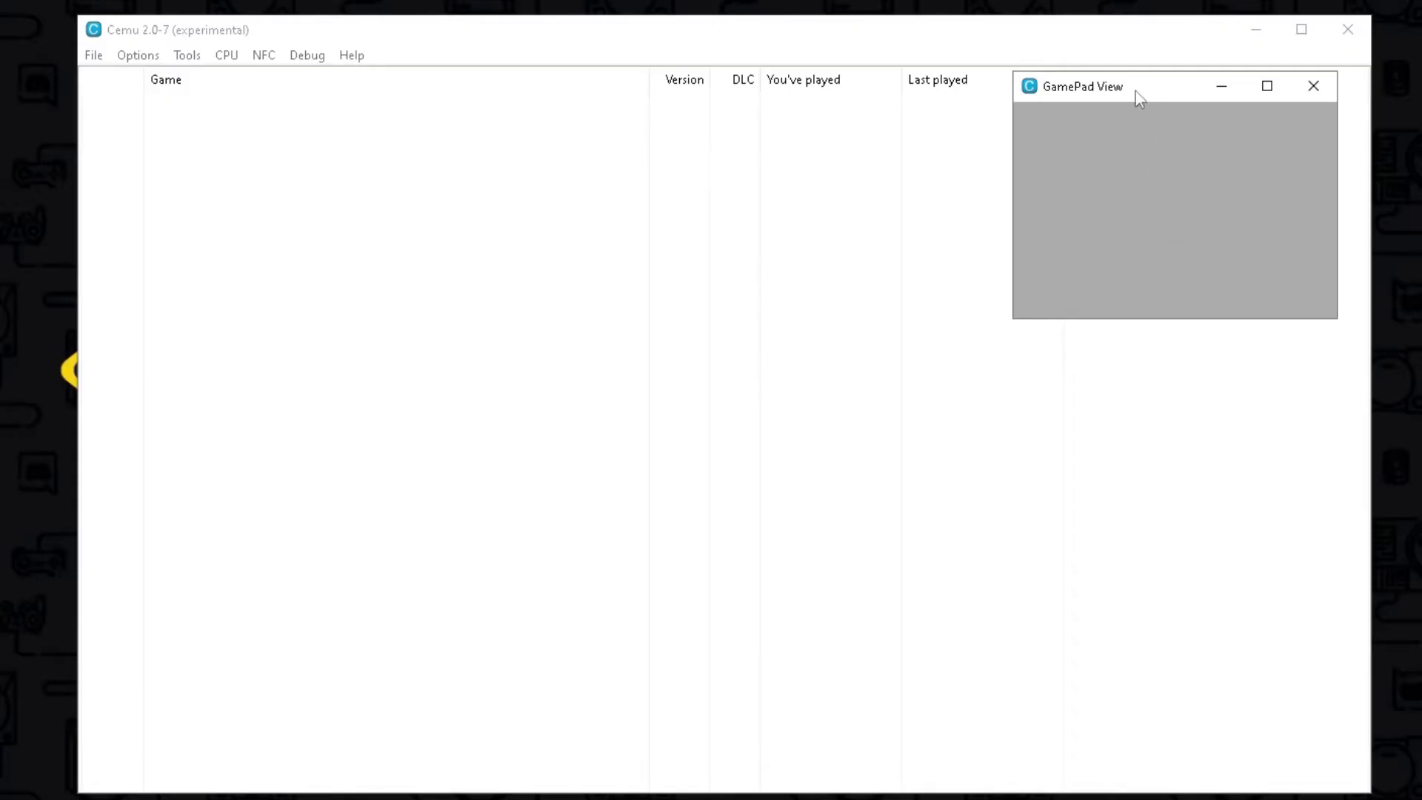
{"action": "mouse_move", "coordinate": [1137, 97]}
{"action": "left_mouse_down"}
{"action": "mouse_move", "coordinate": [1414, 3]}
{"action": "mouse_move", "coordinate": [1111, 111]}
{"action": "mouse_move", "coordinate": [1131, 109]}
{"action": "left_mouse_up"}
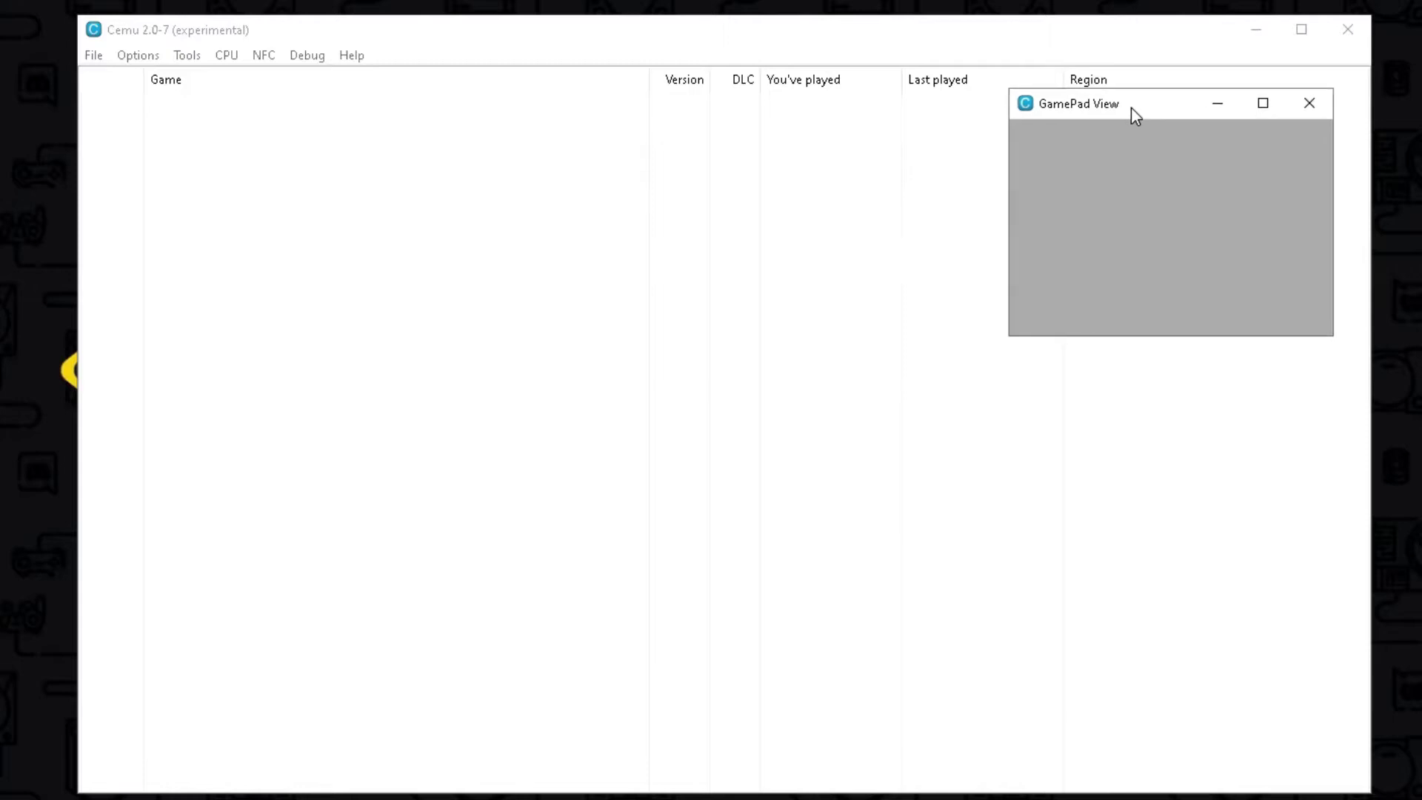
{"action": "left_click", "coordinate": [1304, 113]}
Set the interface language to Spanish in the general settings and close the settings.
{"action": "left_click", "coordinate": [137, 55]}
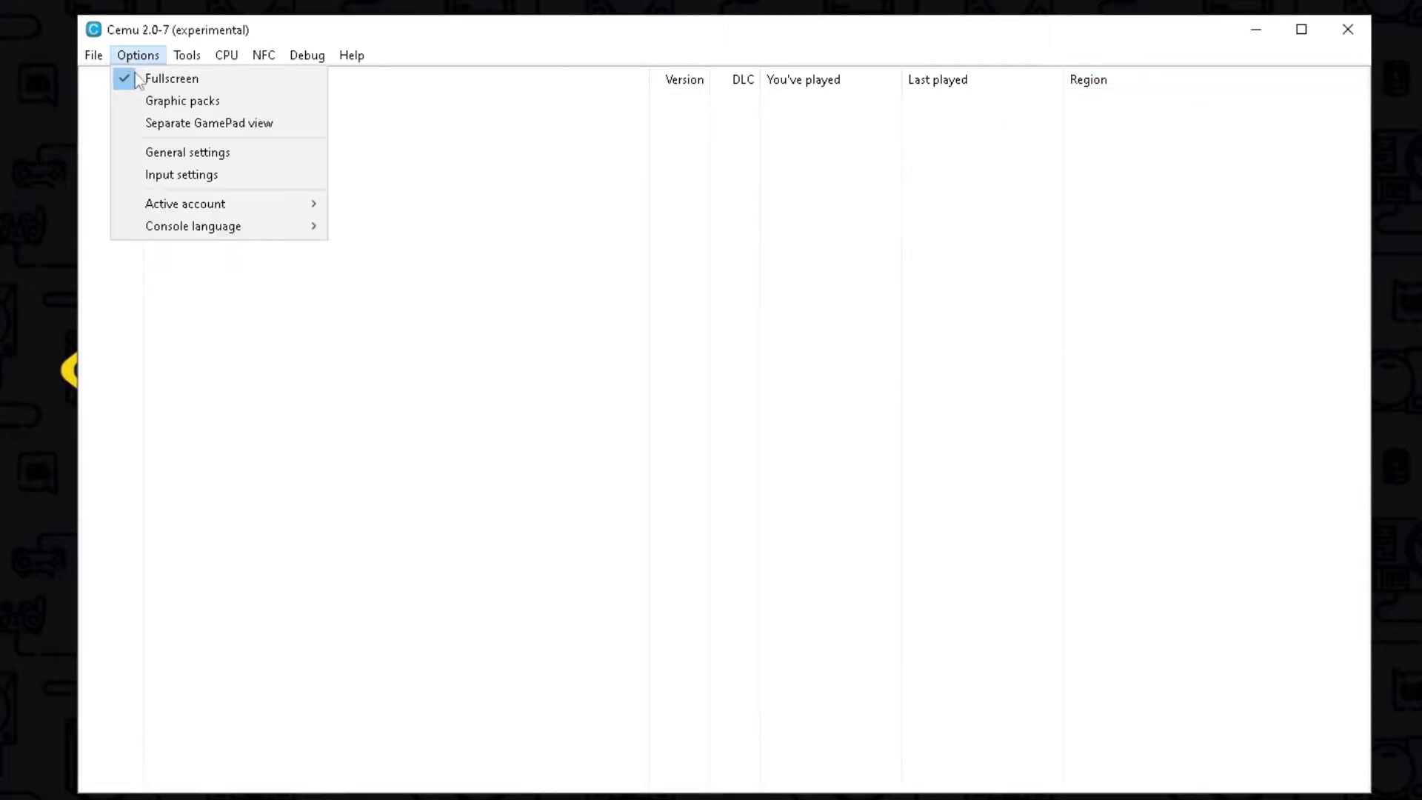
{"action": "left_click", "coordinate": [170, 154]}
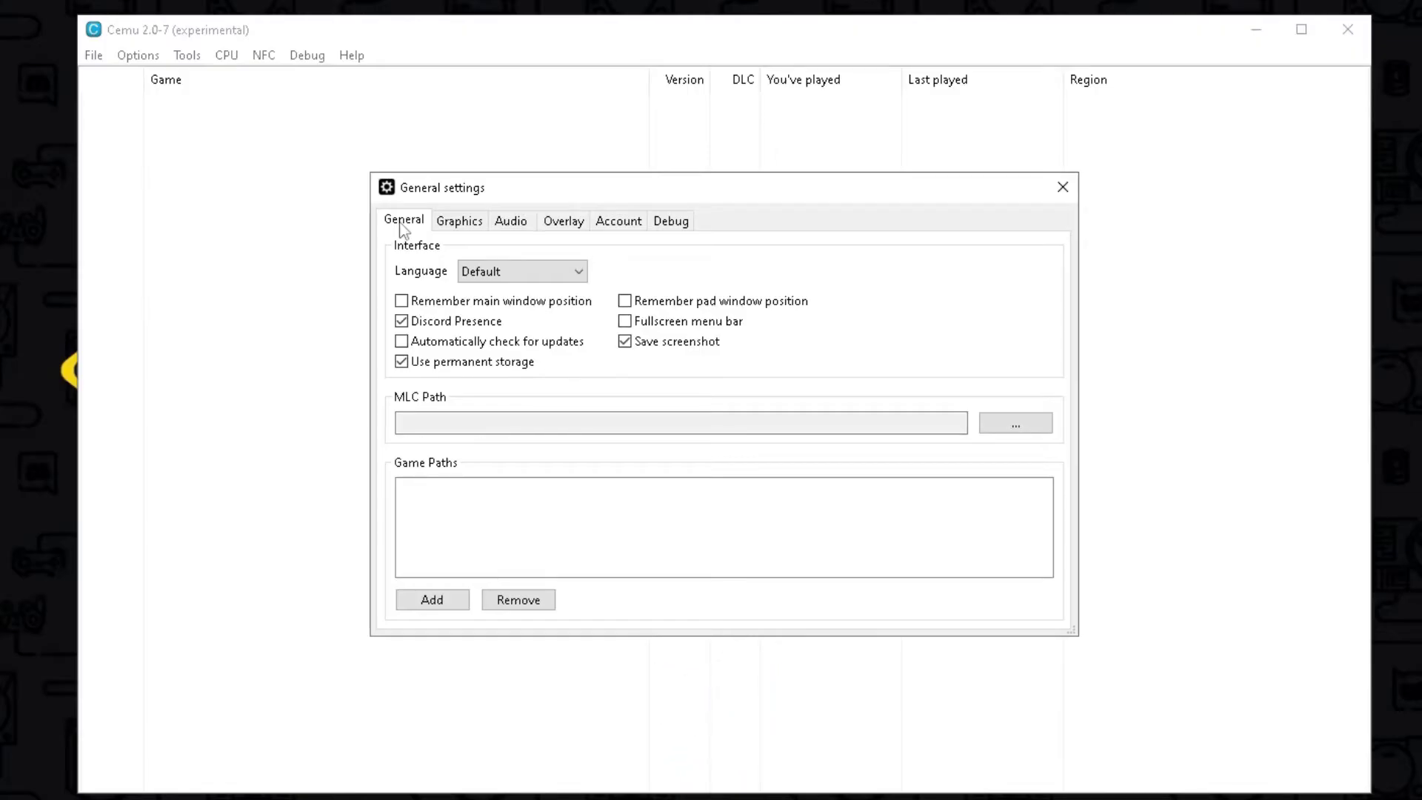
{"action": "left_click", "coordinate": [537, 274]}
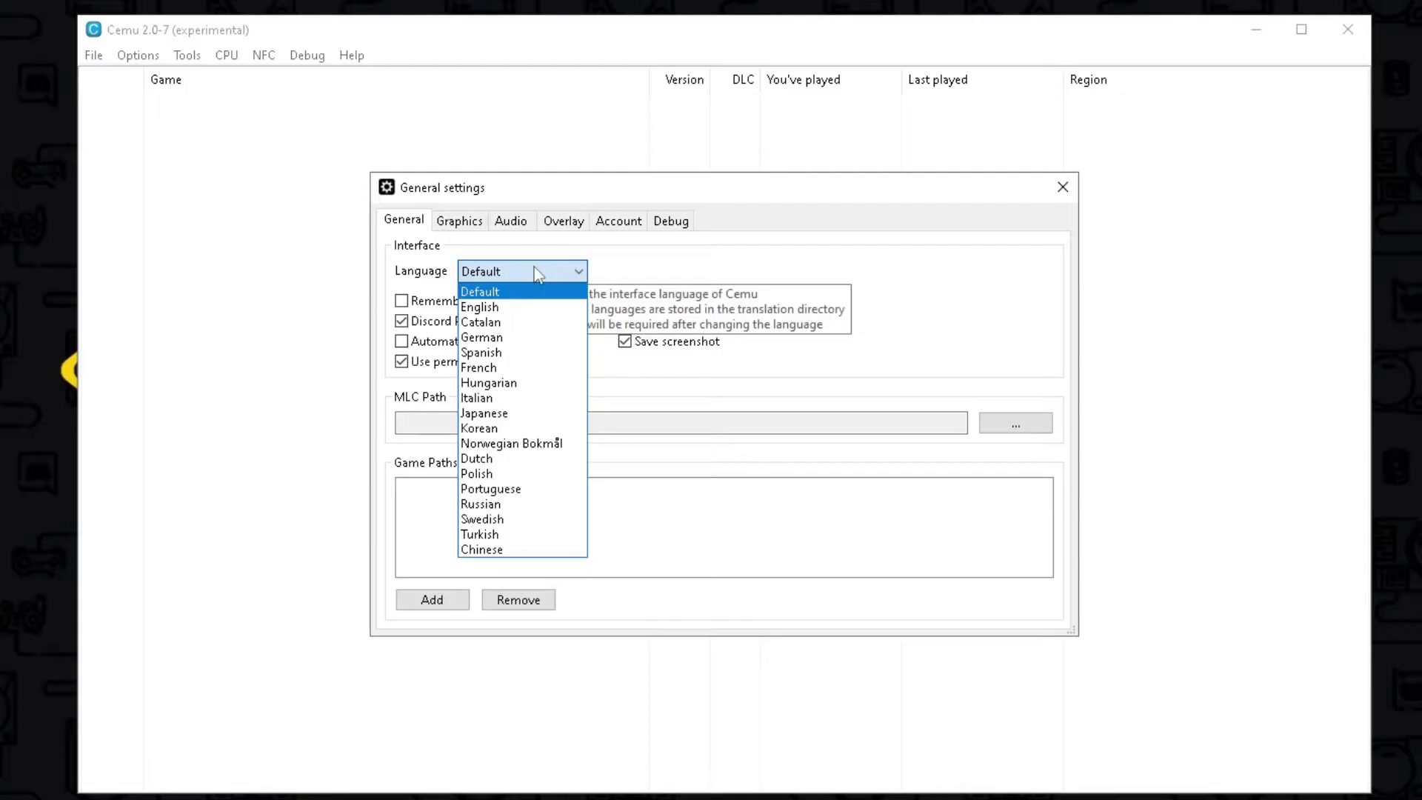
{"action": "left_click", "coordinate": [493, 354]}
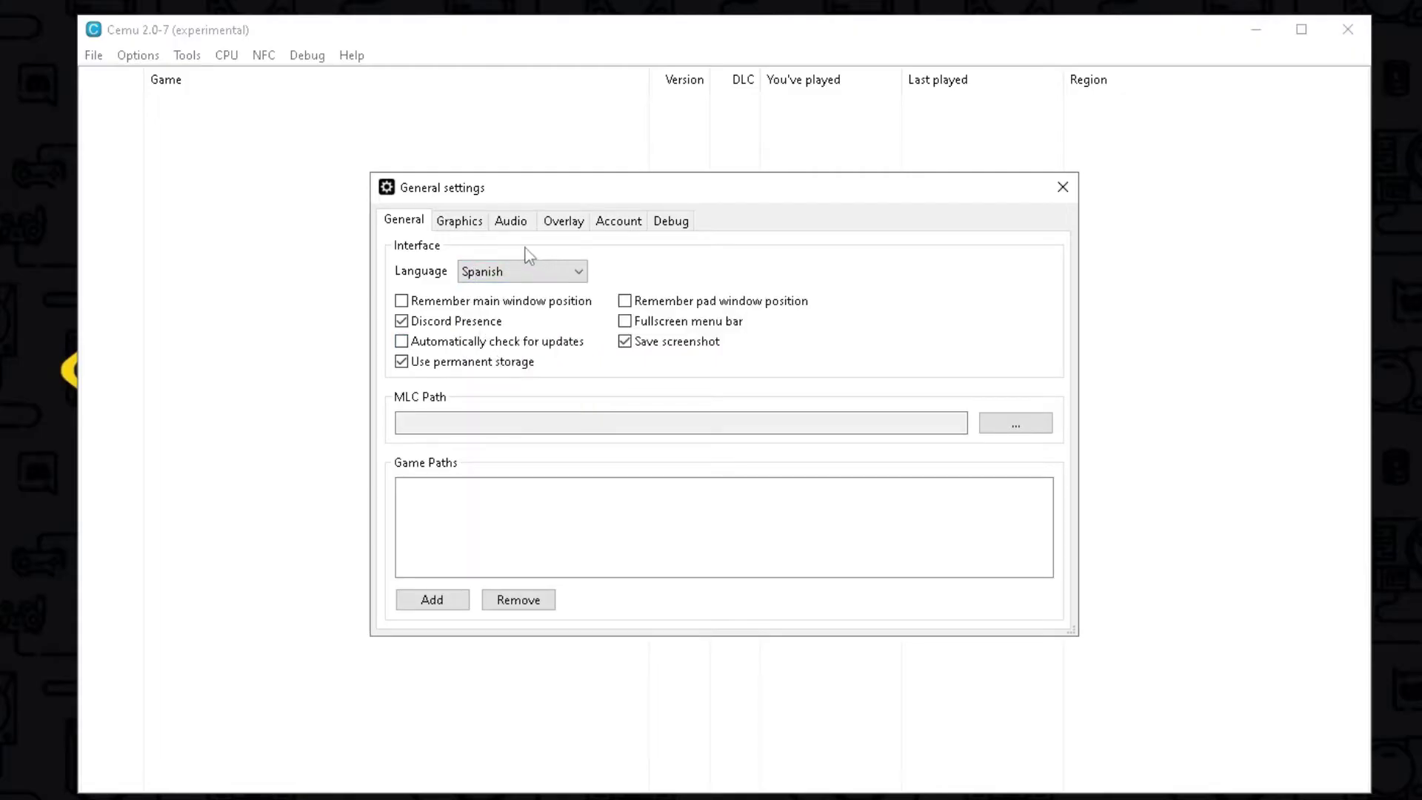
{"action": "left_click", "coordinate": [1063, 187]}
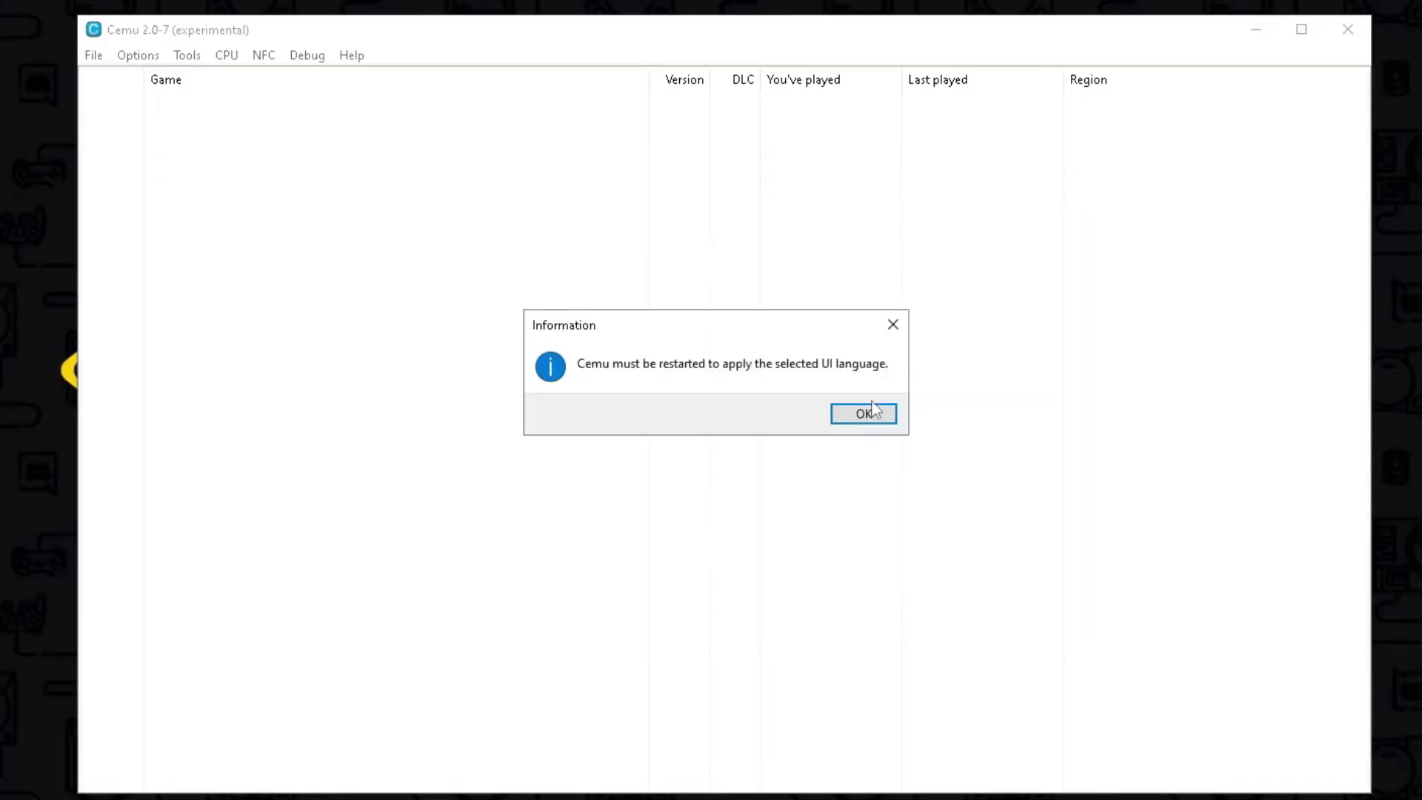
Acknowledge the language notice and restart Cemu from the Cemu_2.0-7 folder on the desktop.
{"action": "left_click", "coordinate": [875, 410]}
{"action": "left_click", "coordinate": [1347, 29]}
{"action": "double_click", "coordinate": [145, 38]}
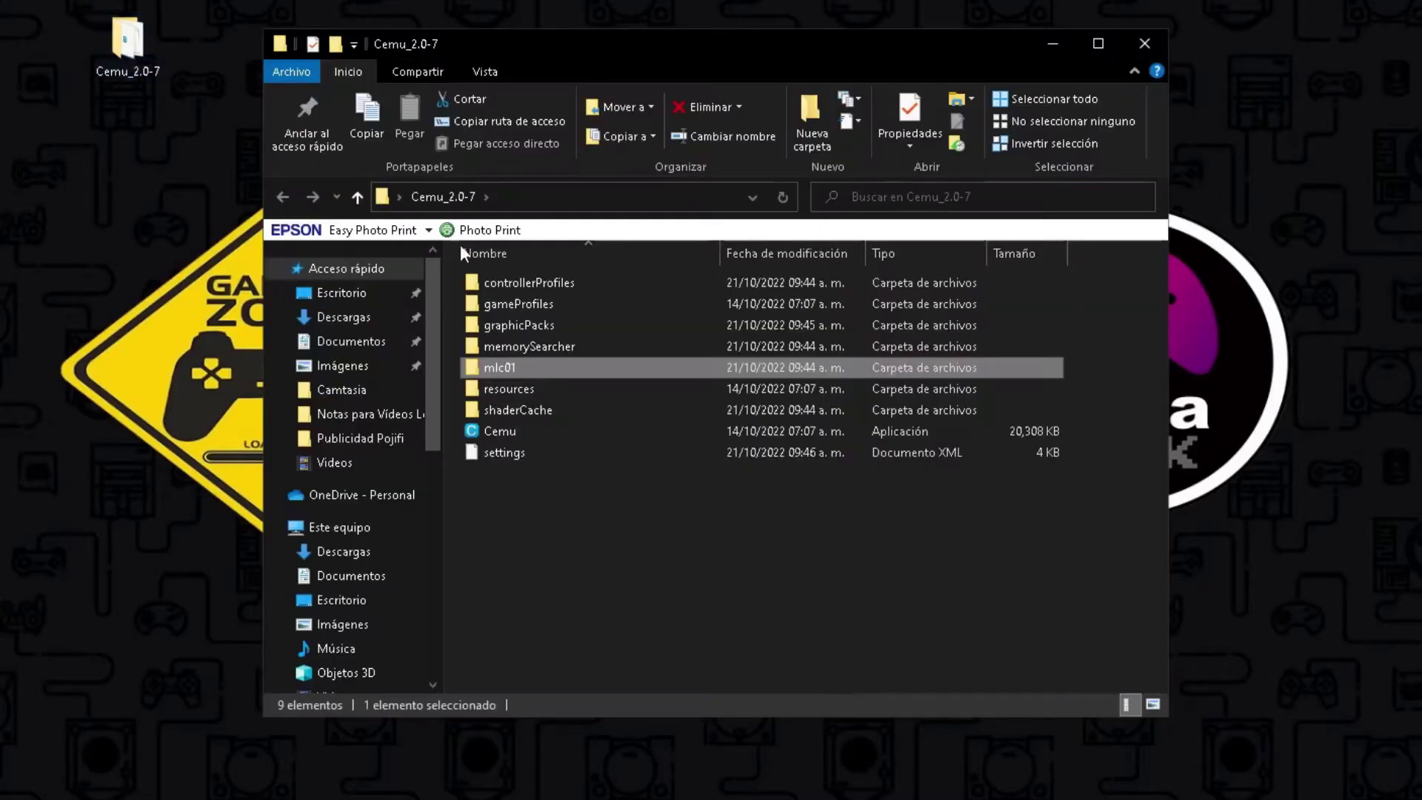
{"action": "double_click", "coordinate": [508, 431]}
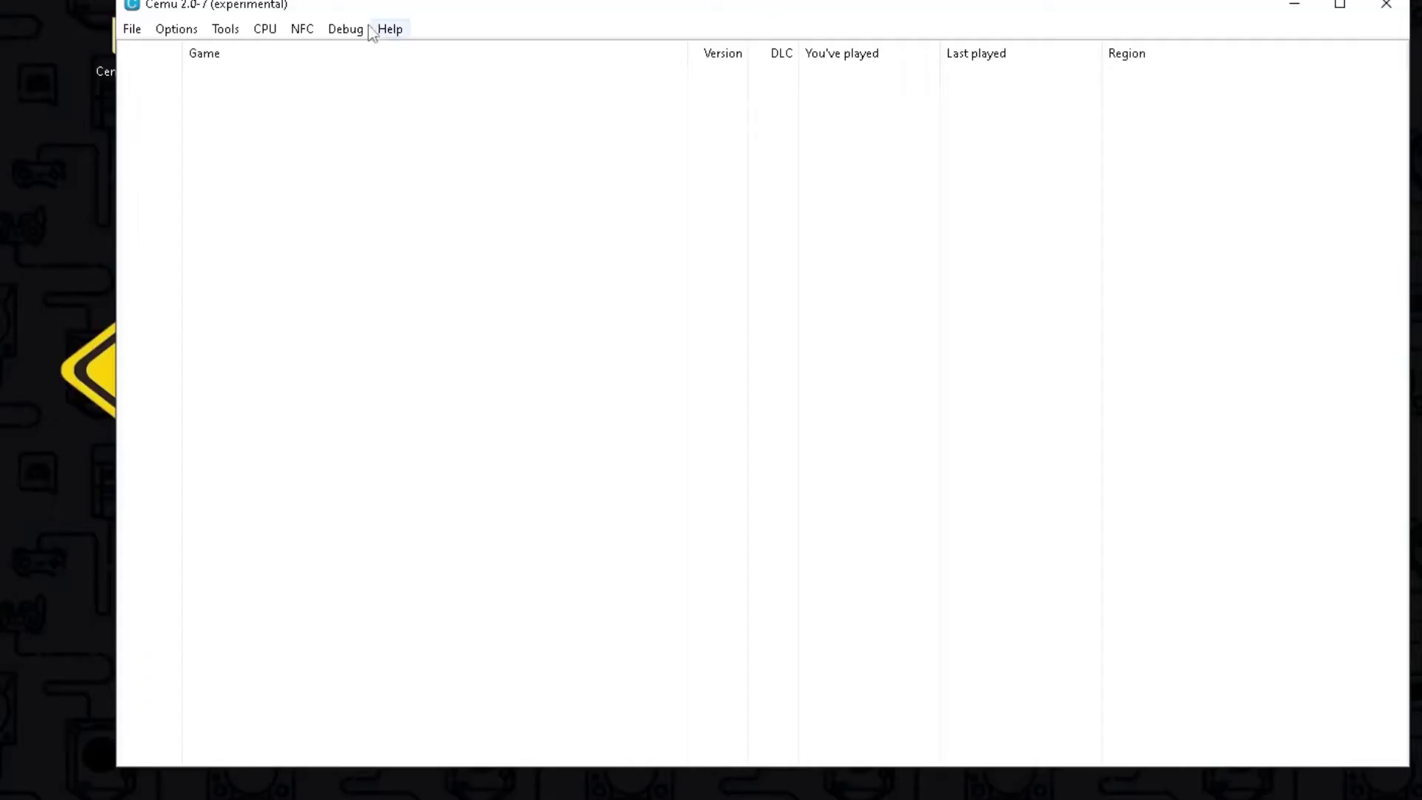
Set the MLC path in the general settings to the mlc01 folder inside Cemu_2.0-7.
{"action": "left_click", "coordinate": [177, 29]}
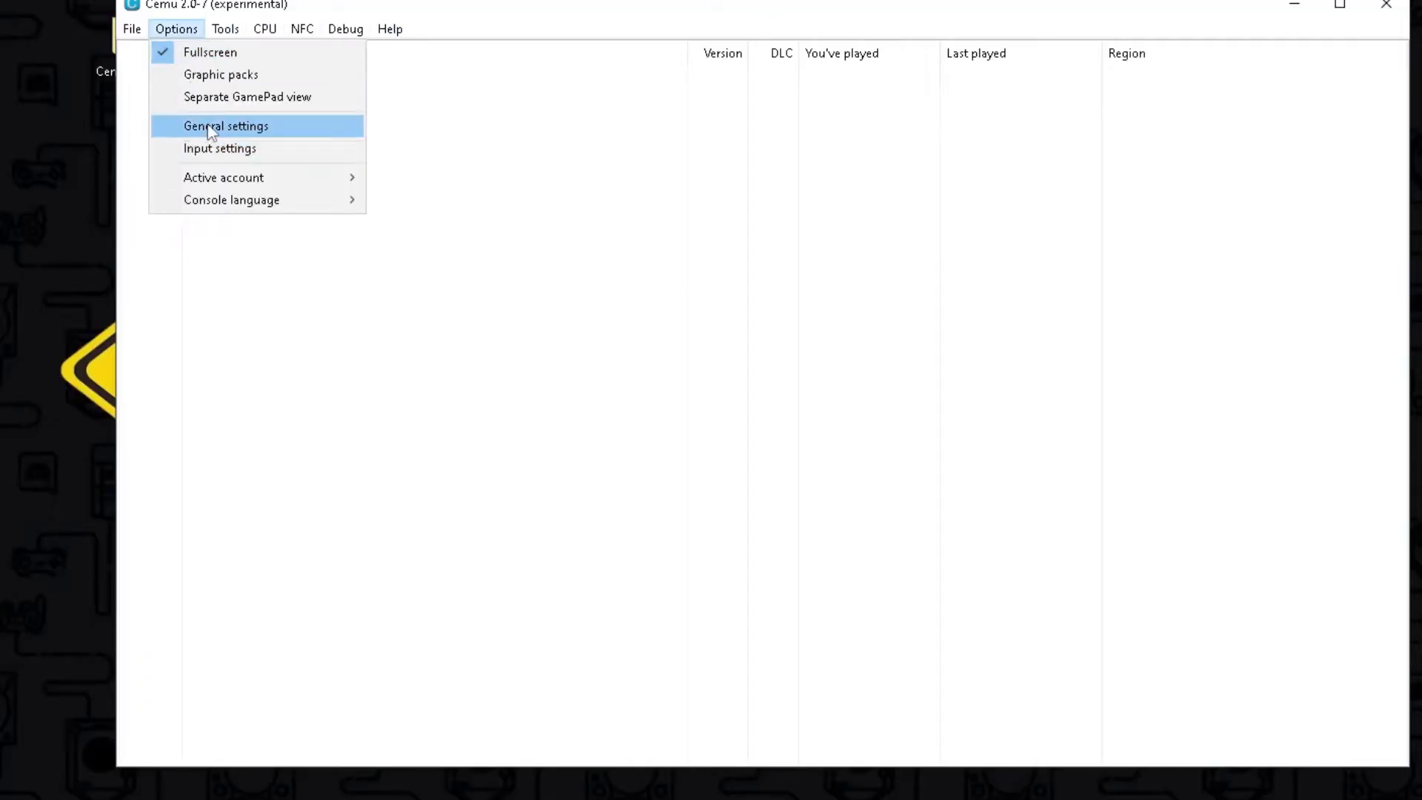
{"action": "left_click", "coordinate": [177, 124]}
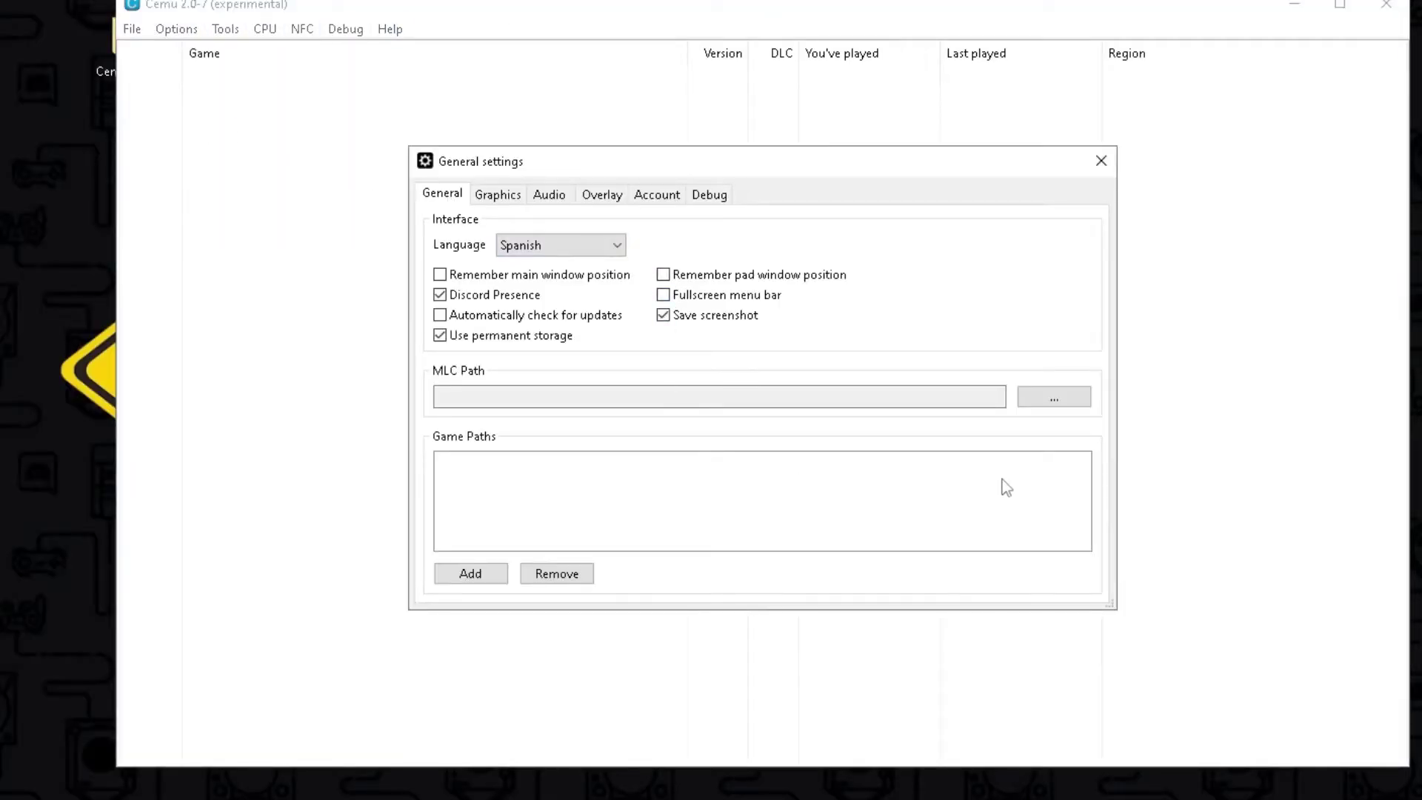
{"action": "left_click", "coordinate": [1052, 398]}
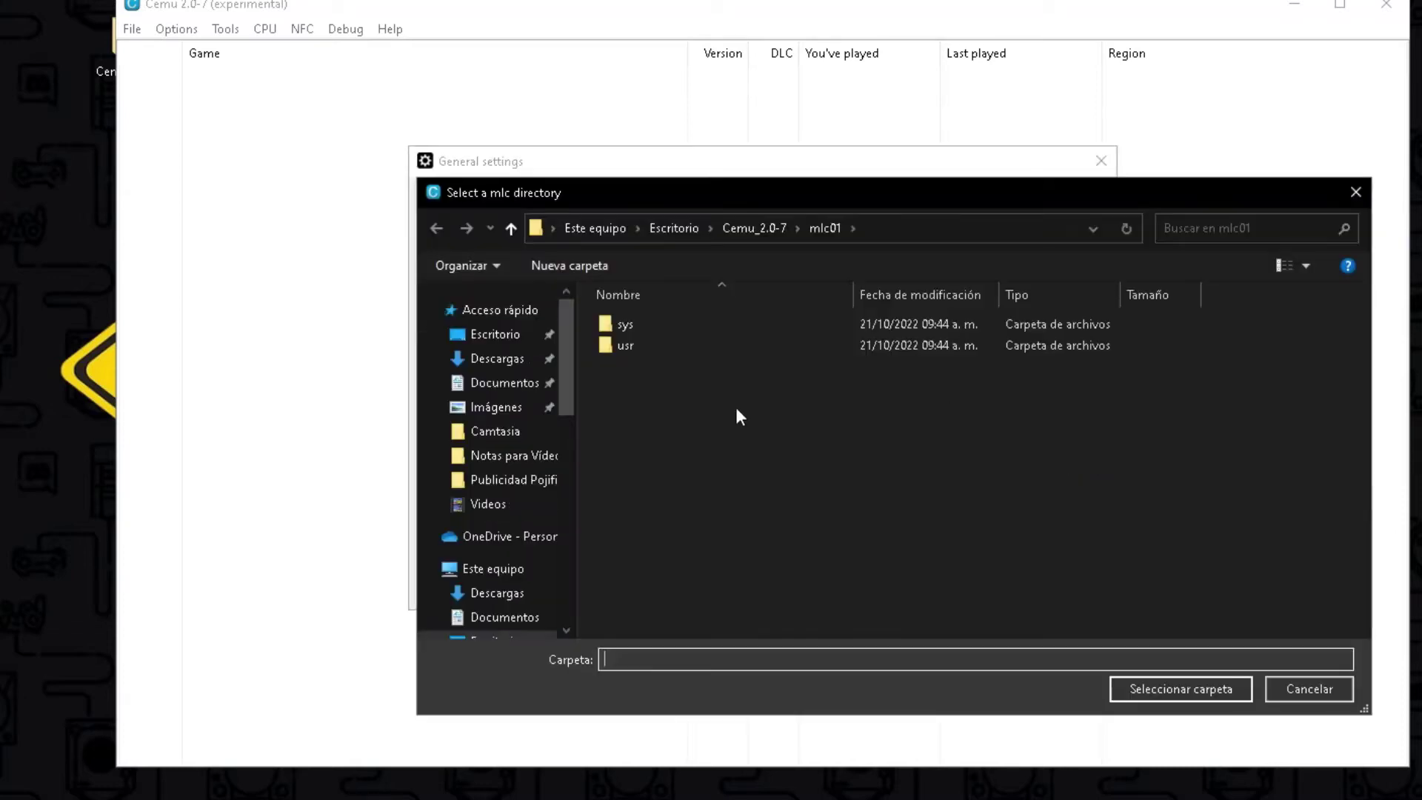
{"action": "left_click", "coordinate": [496, 337]}
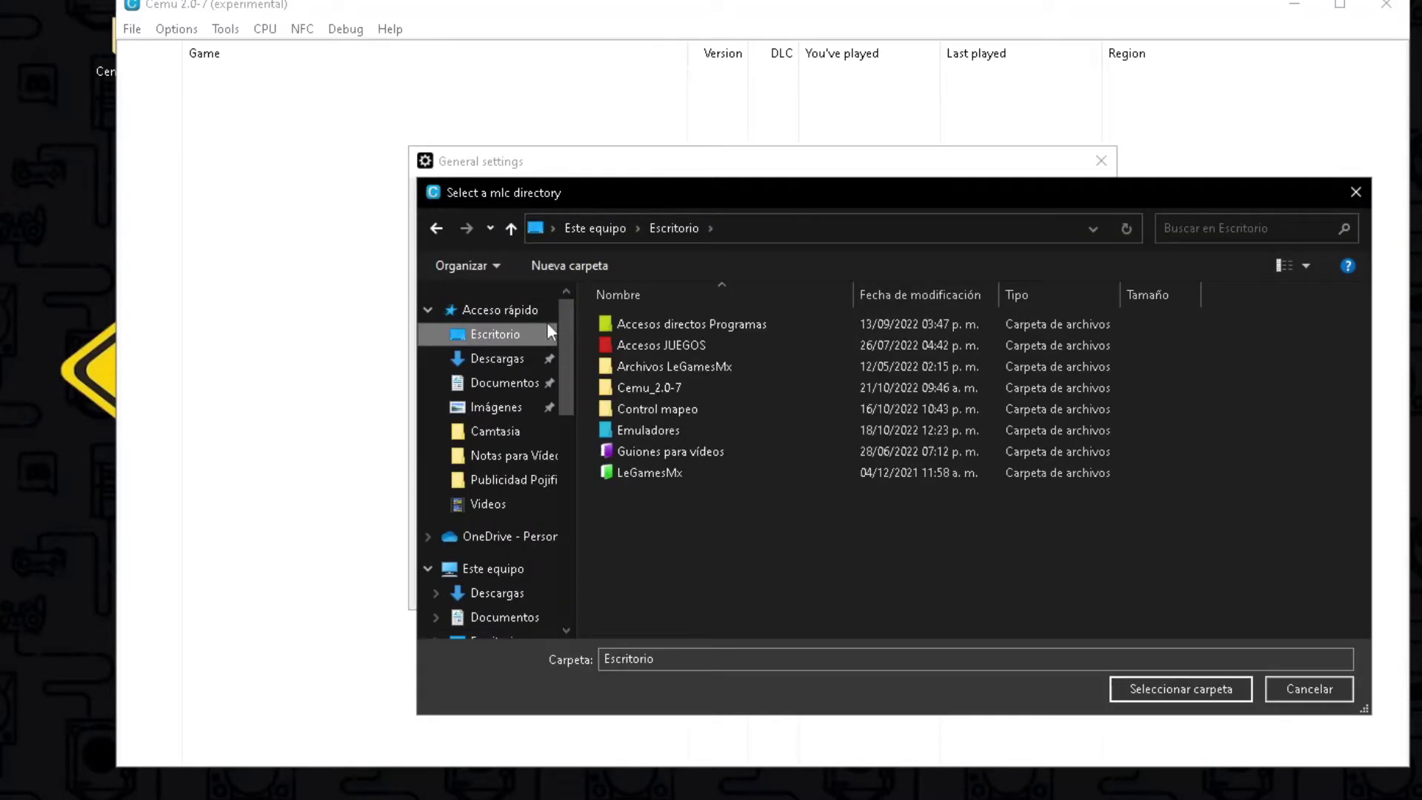
{"action": "double_click", "coordinate": [641, 386]}
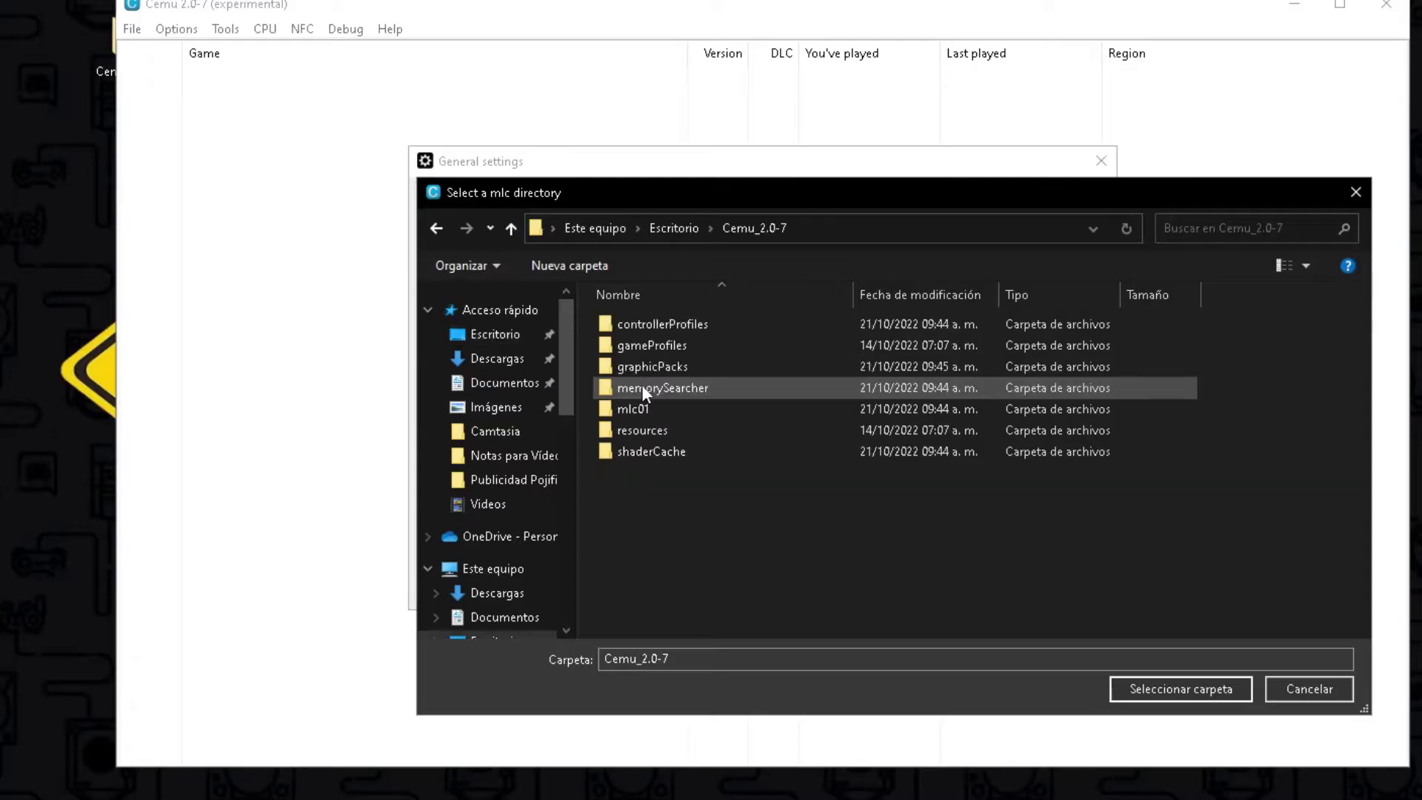
{"action": "left_click", "coordinate": [639, 408]}
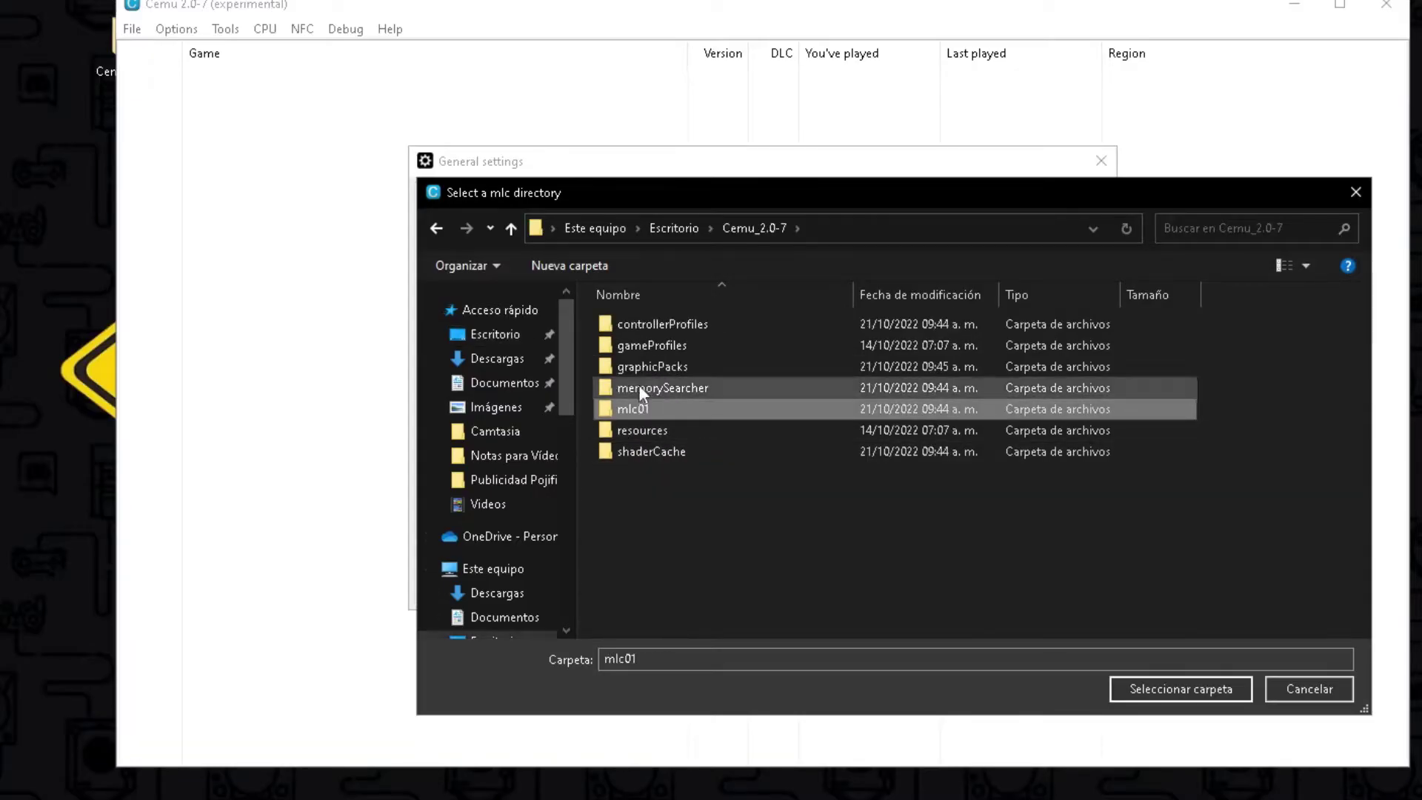
{"action": "left_click", "coordinate": [1180, 689]}
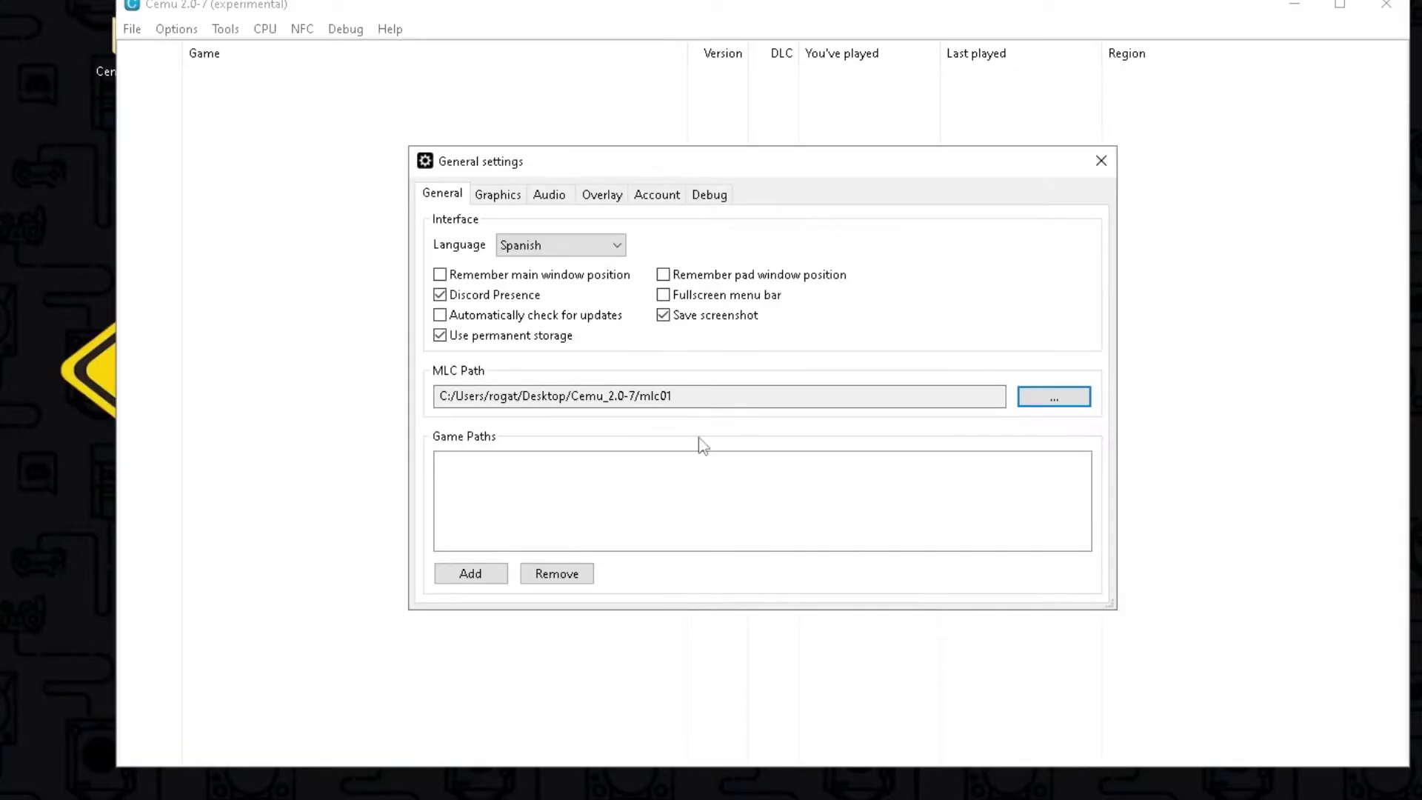
Examine the Graphics API choices in the graphics settings, keeping Vulkan selected.
{"action": "left_click", "coordinate": [499, 195]}
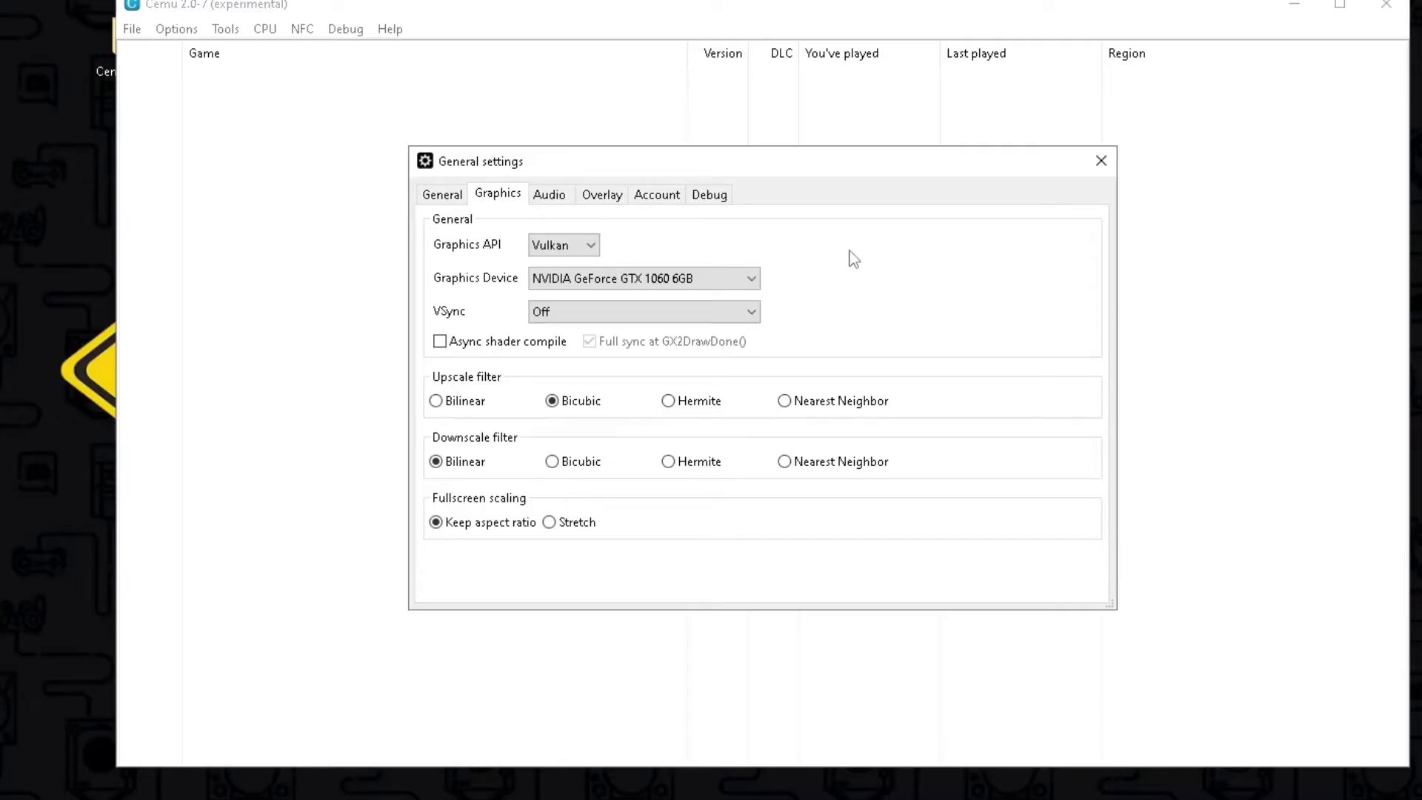
{"action": "left_click", "coordinate": [596, 245]}
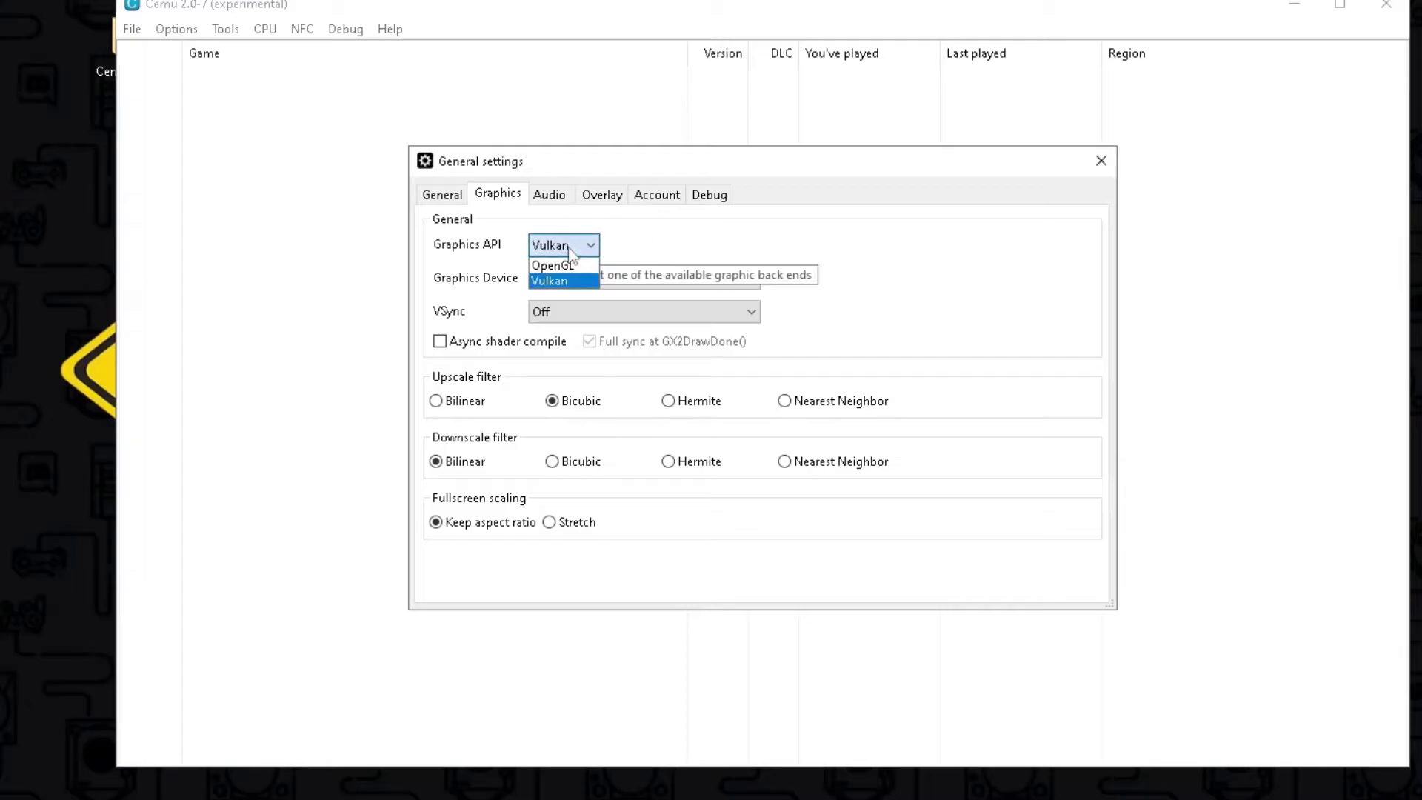
{"action": "left_click", "coordinate": [581, 247]}
{"action": "left_click", "coordinate": [582, 246]}
{"action": "left_click", "coordinate": [584, 246]}
{"action": "left_click", "coordinate": [585, 246]}
{"action": "left_click", "coordinate": [586, 246]}
{"action": "left_click", "coordinate": [585, 247]}
{"action": "left_click", "coordinate": [586, 247]}
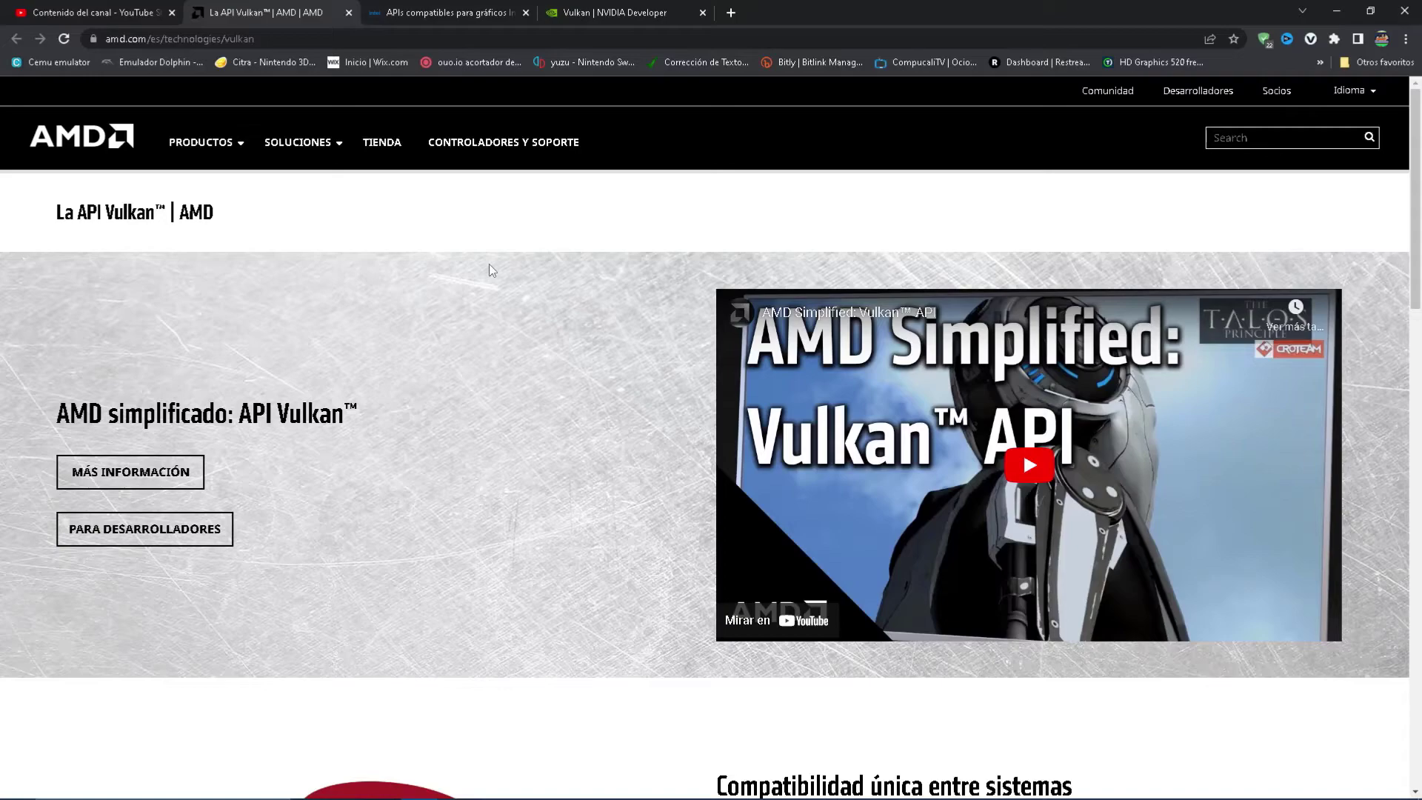
Switch to the browser and examine the AMD, Intel and NVIDIA pages about Vulkan support.
{"action": "scroll", "coordinate": [485, 263], "scroll_direction": "down", "scroll_amount": 20}
{"action": "key", "text": "ctrl+Tab"}
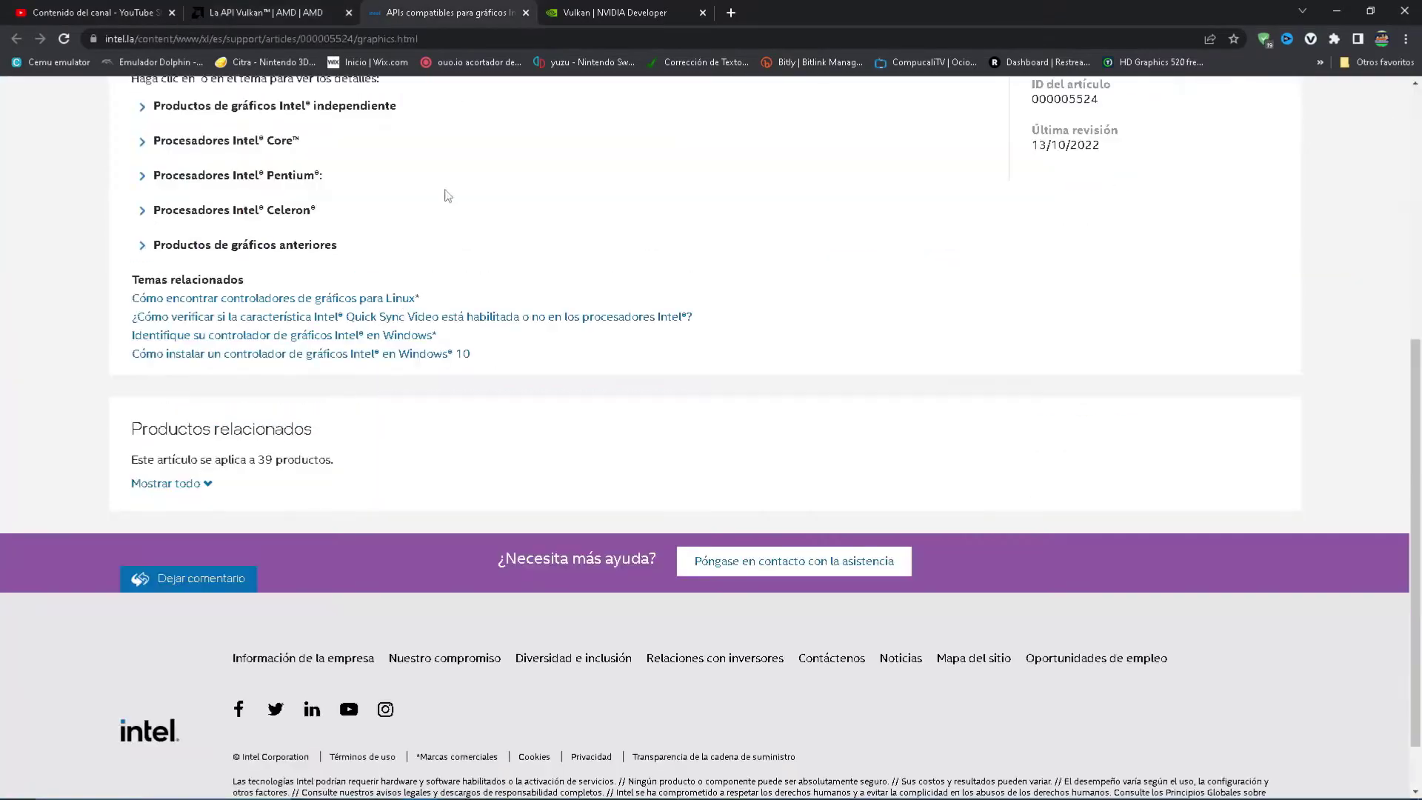
{"action": "key", "text": "ctrl+Tab"}
{"action": "scroll", "coordinate": [519, 244], "scroll_direction": "down", "scroll_amount": 6}
{"action": "scroll", "coordinate": [516, 275], "scroll_direction": "up", "scroll_amount": 6}
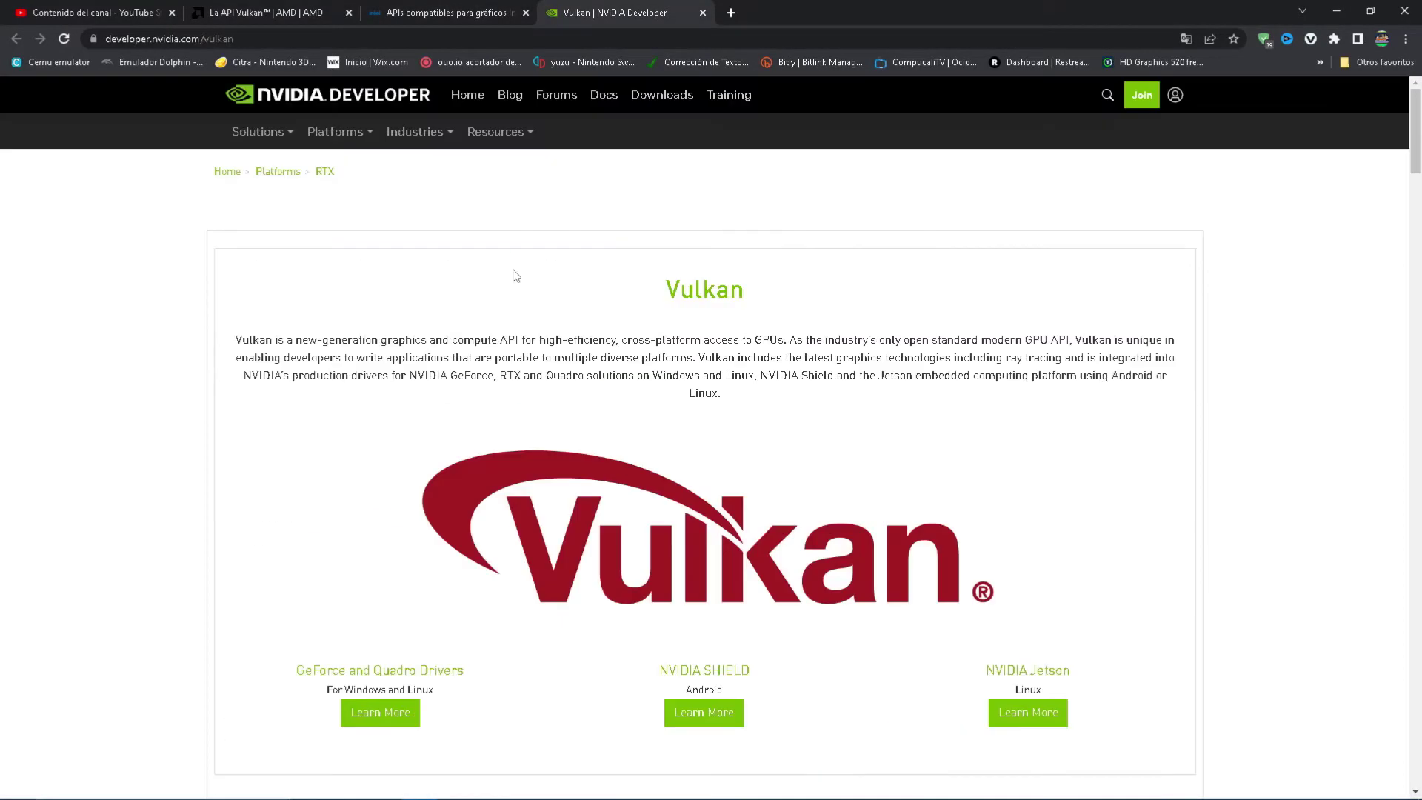
{"action": "key", "text": "ctrl+shift+Tab"}
{"action": "key", "text": "ctrl+shift+Tab"}
{"action": "scroll", "coordinate": [175, 324], "scroll_direction": "up", "scroll_amount": 15}
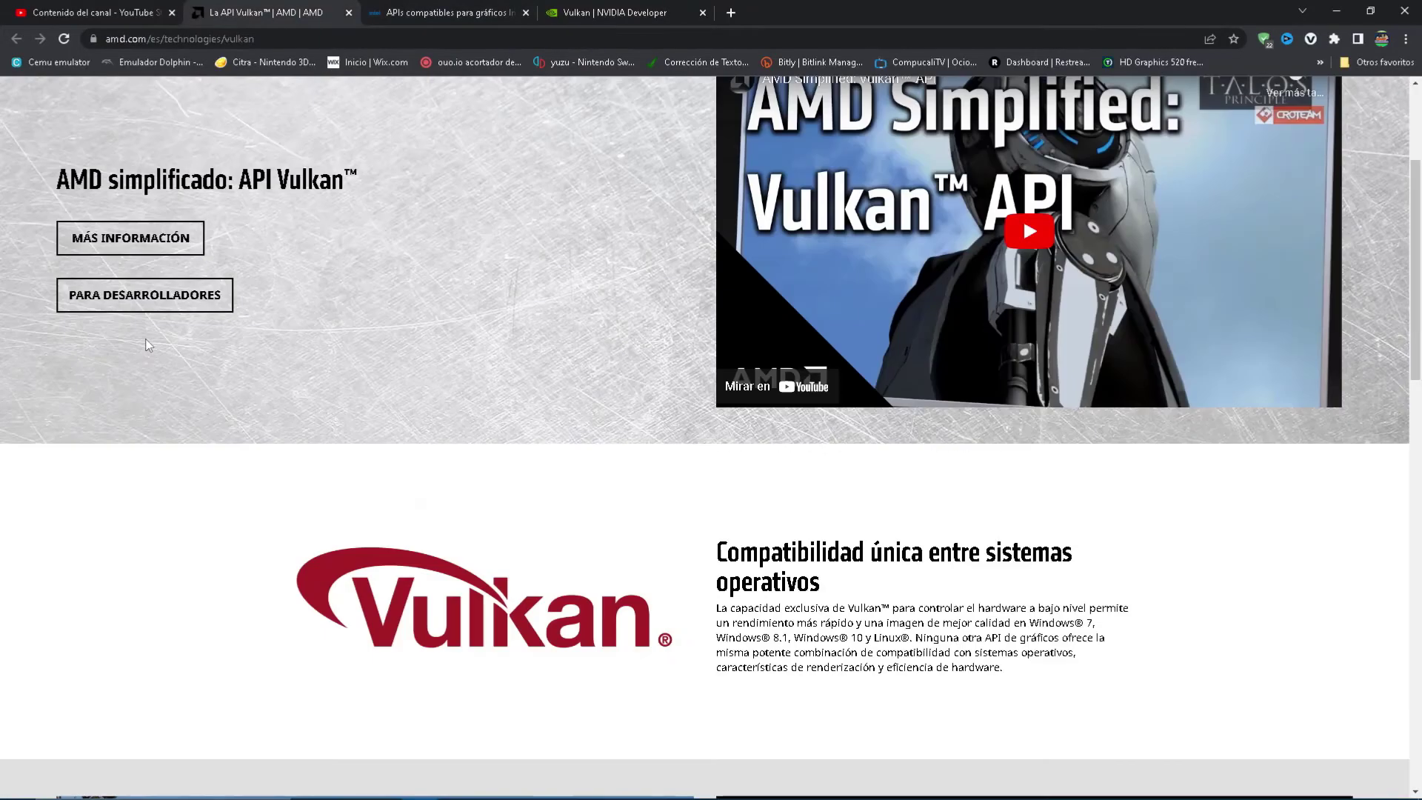
{"action": "scroll", "coordinate": [148, 344], "scroll_direction": "up", "scroll_amount": 3}
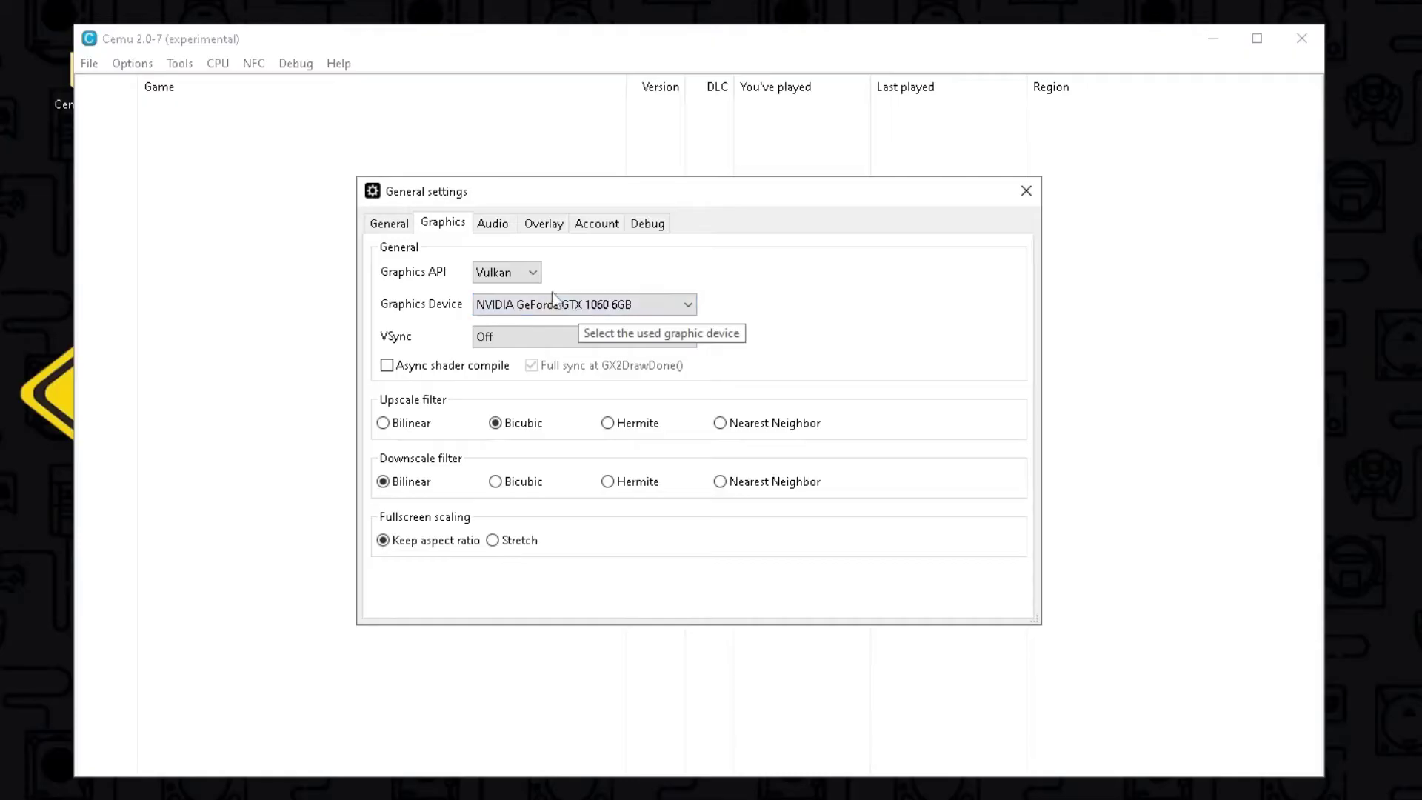
Try AMD Radeon(TM) Graphics as Cemu's graphics device and switch back to NVIDIA GeForce GTX 1060 6GB.
{"action": "left_click", "coordinate": [553, 311]}
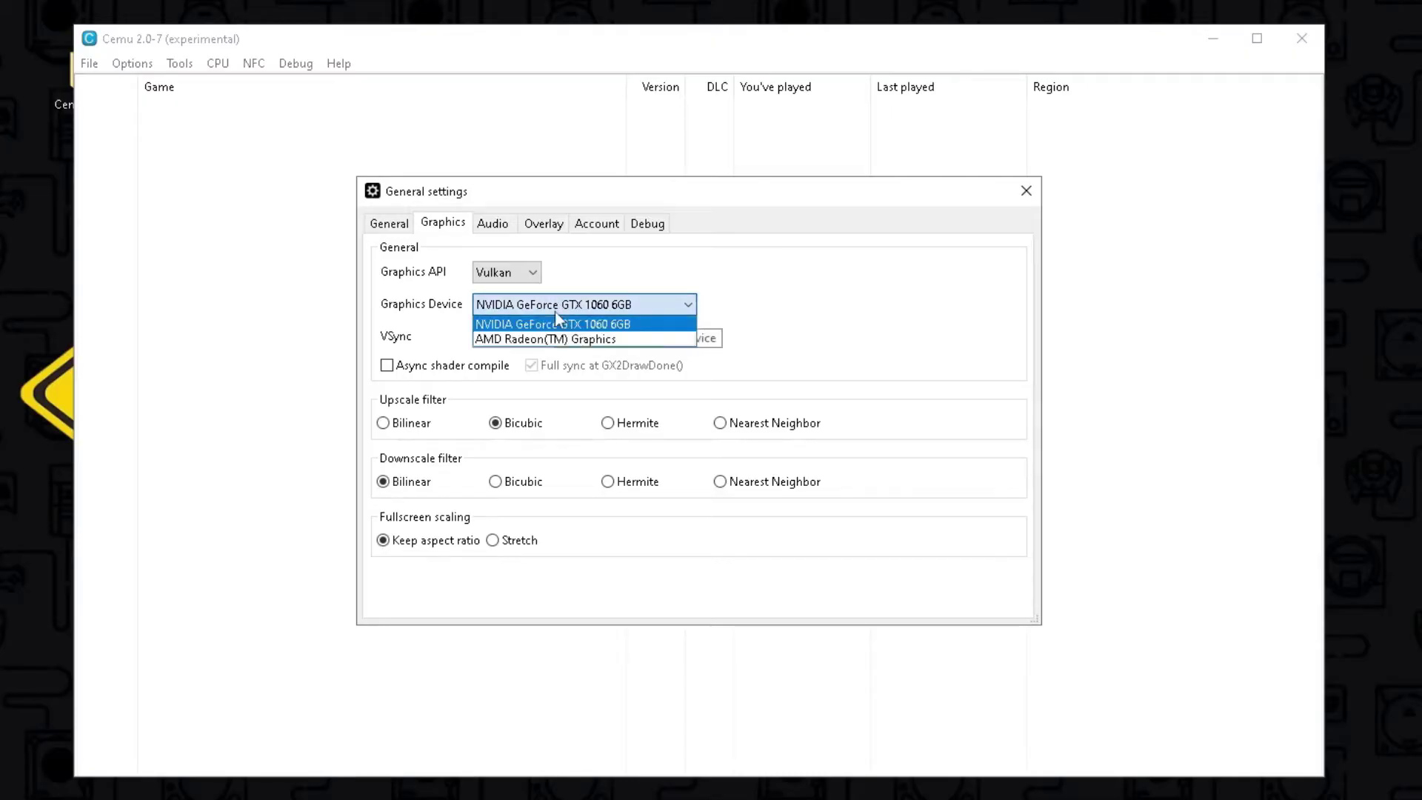
{"action": "left_click", "coordinate": [551, 339]}
{"action": "left_click", "coordinate": [570, 306]}
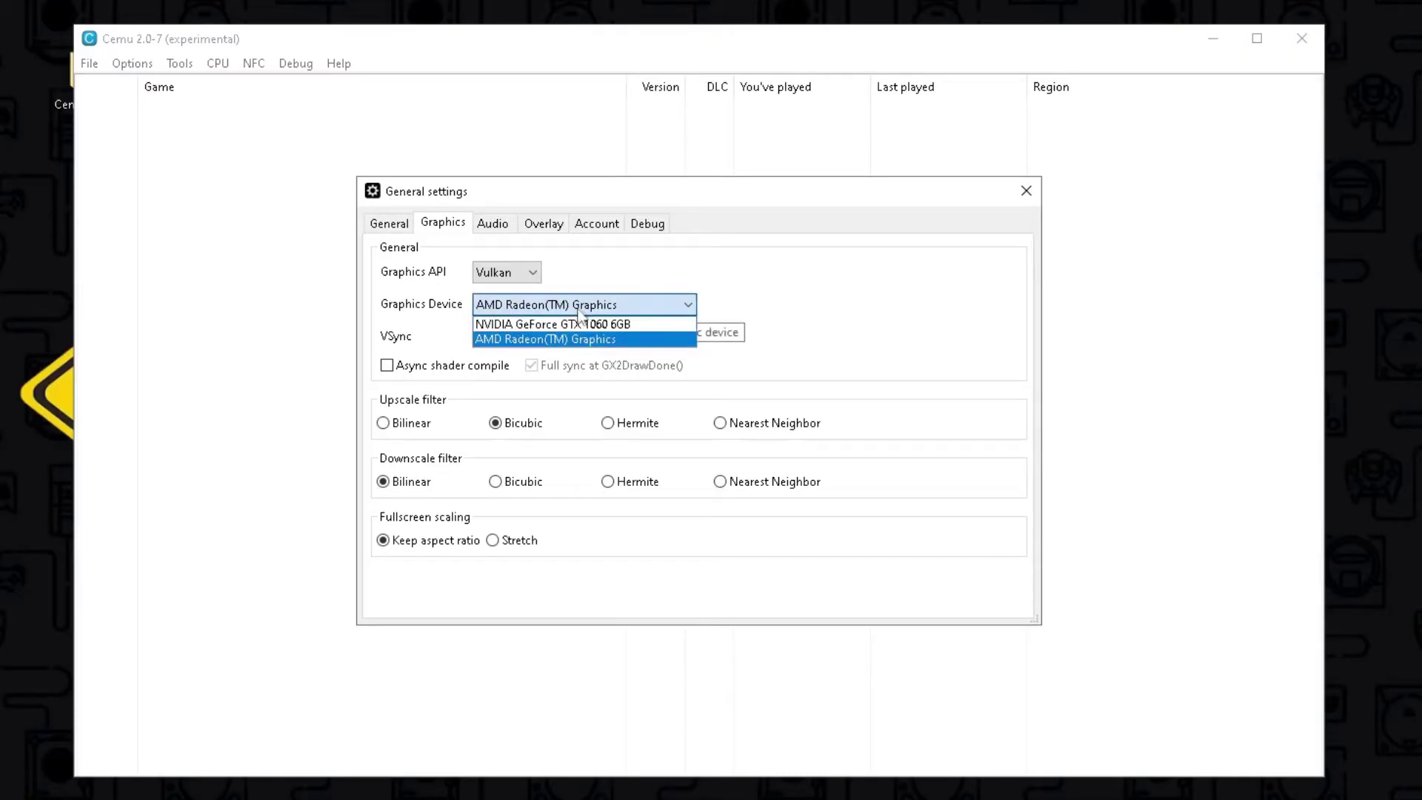
{"action": "left_click", "coordinate": [580, 326]}
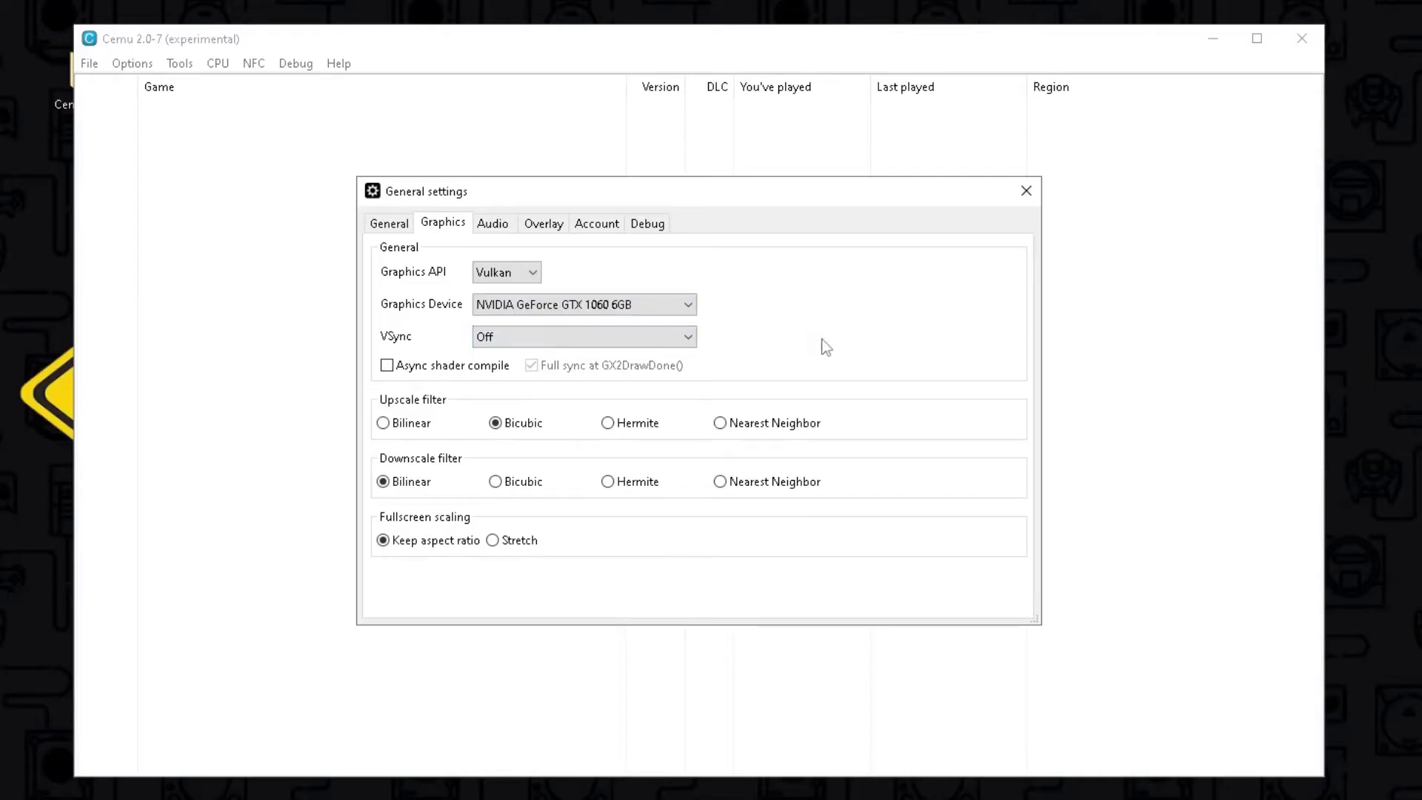
Set VSync to Match emulated display (Experimental) and turn on Async shader compile.
{"action": "left_click", "coordinate": [690, 337]}
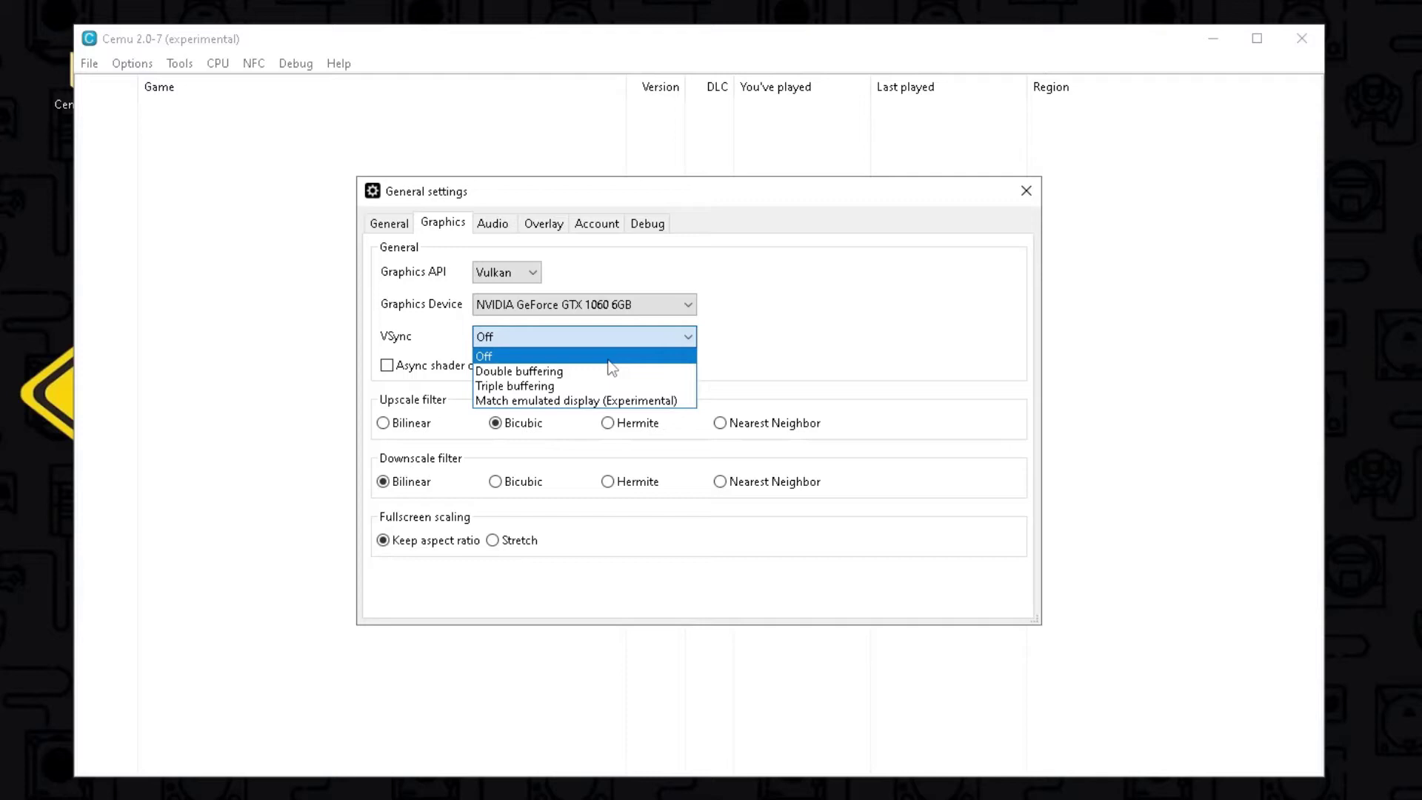
{"action": "left_click", "coordinate": [565, 401]}
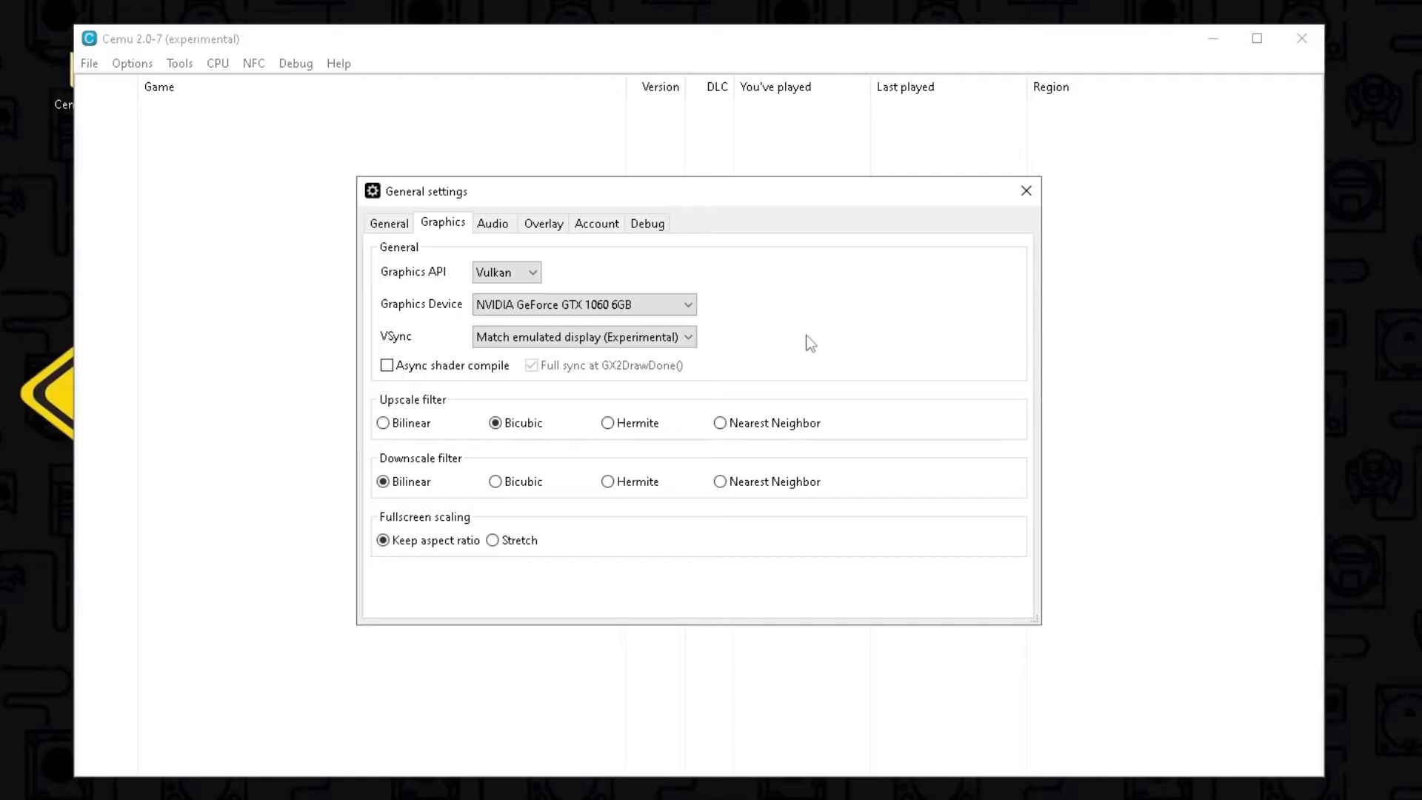
{"action": "left_click", "coordinate": [387, 366]}
Compare the DirectSound and XAudio2 backends in the audio settings and choose XAudio2 as the audio API.
{"action": "left_click", "coordinate": [493, 225]}
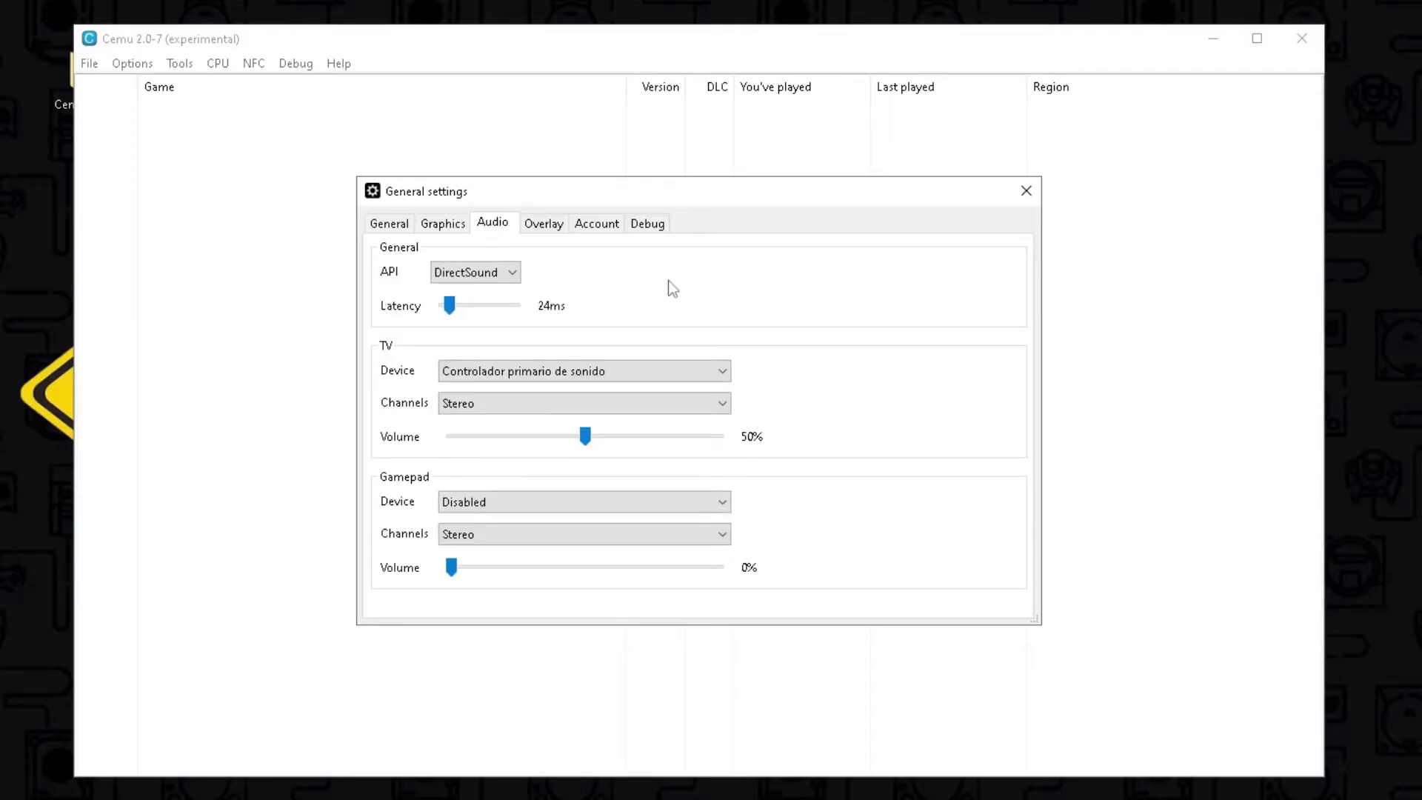
{"action": "left_click", "coordinate": [510, 275]}
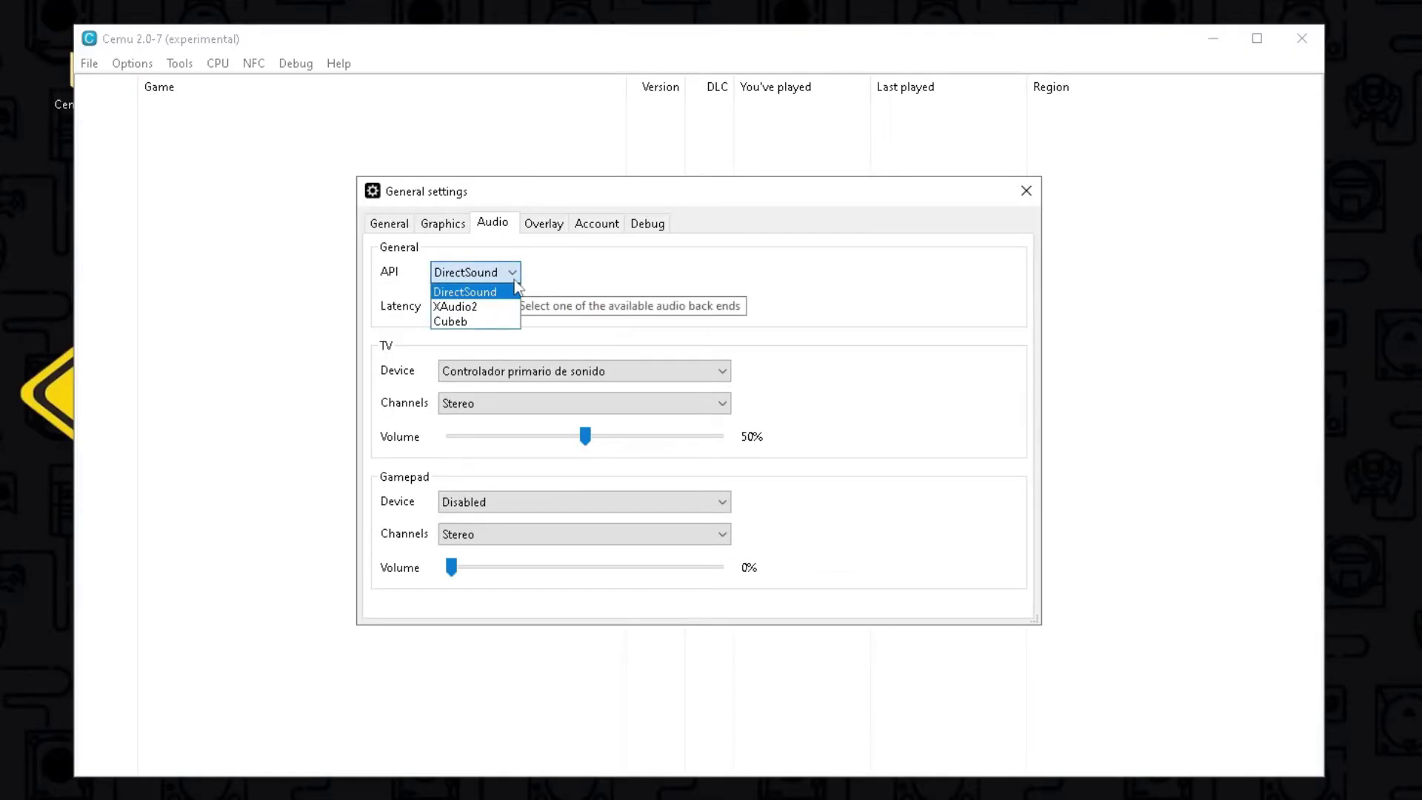
{"action": "left_click", "coordinate": [506, 307]}
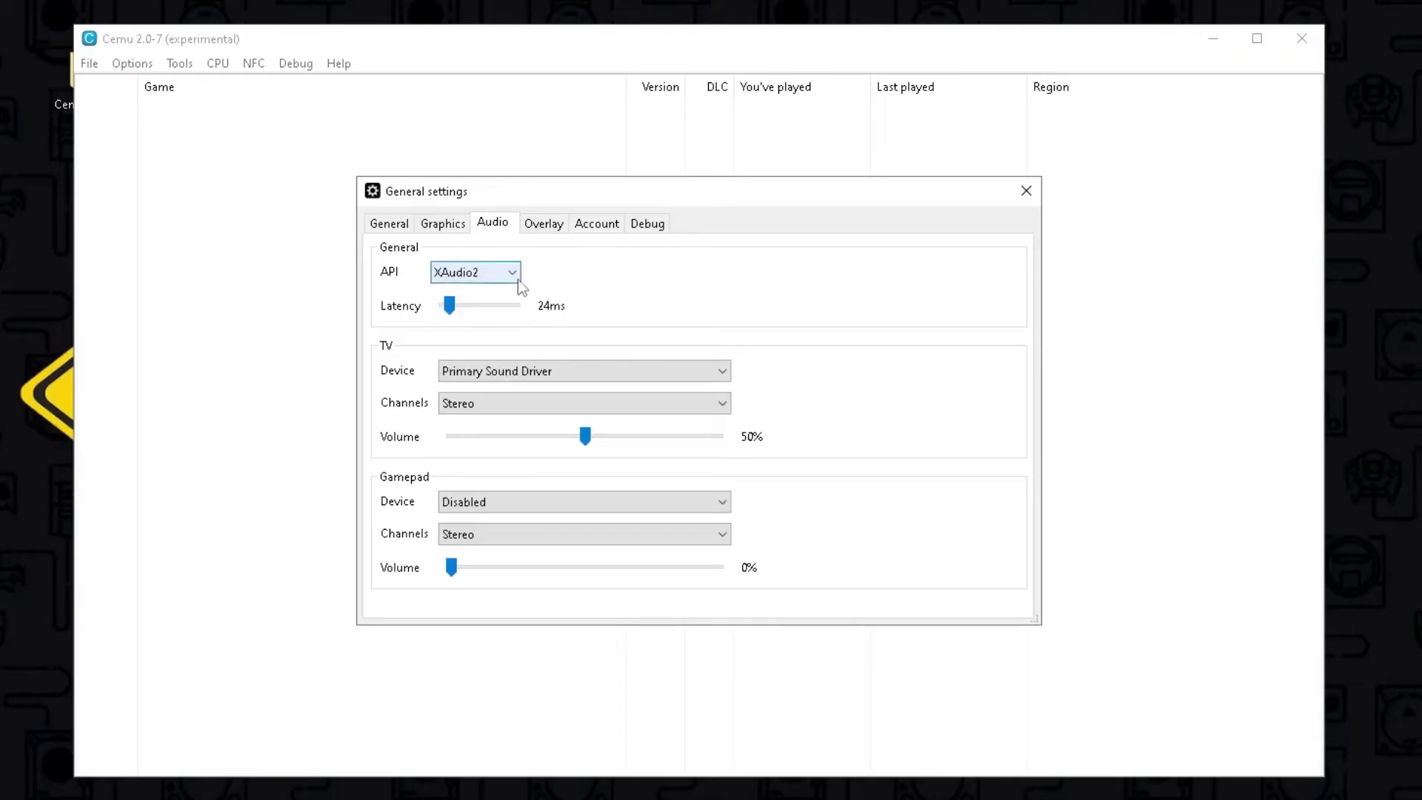
{"action": "left_click", "coordinate": [513, 275]}
{"action": "left_click", "coordinate": [485, 292]}
{"action": "left_click", "coordinate": [511, 273]}
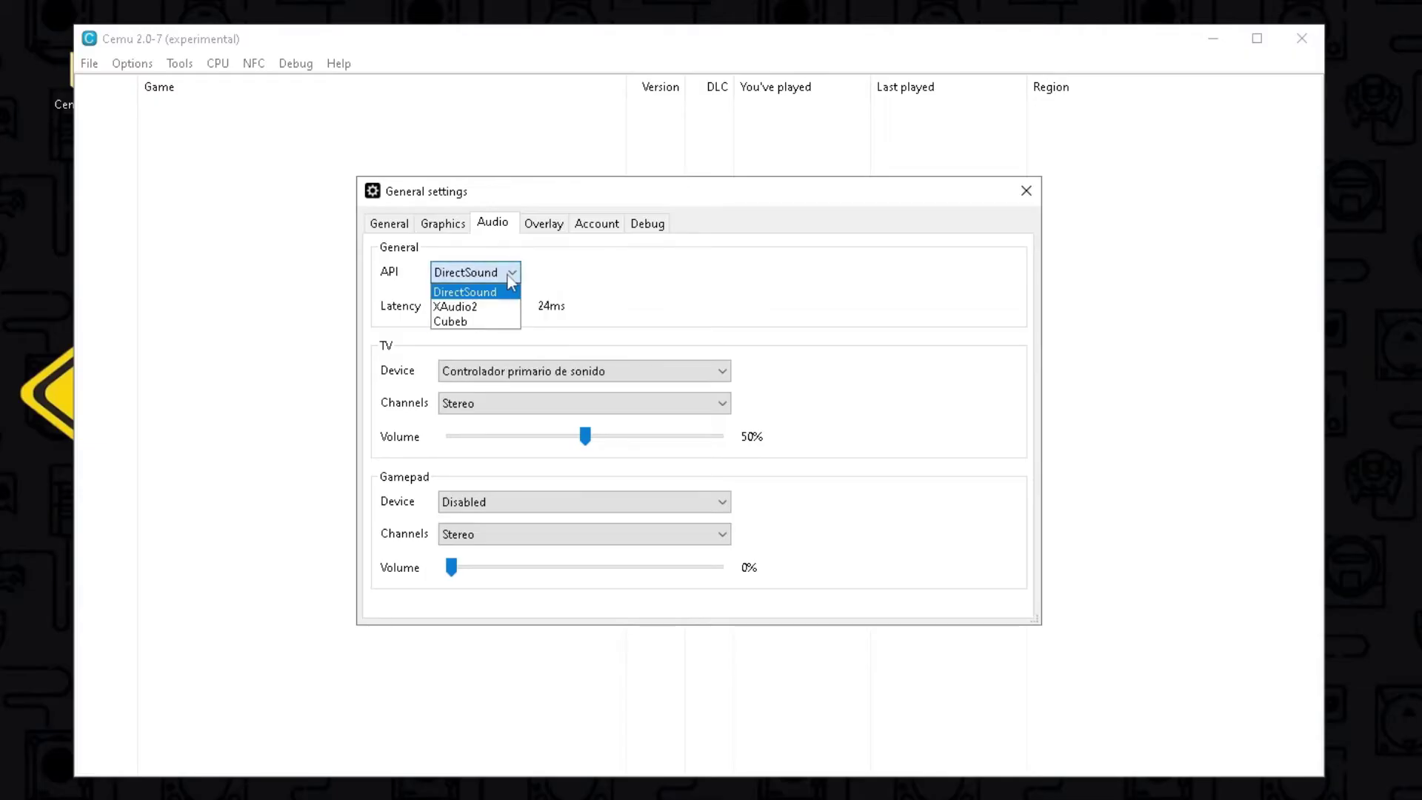
{"action": "left_click", "coordinate": [503, 308]}
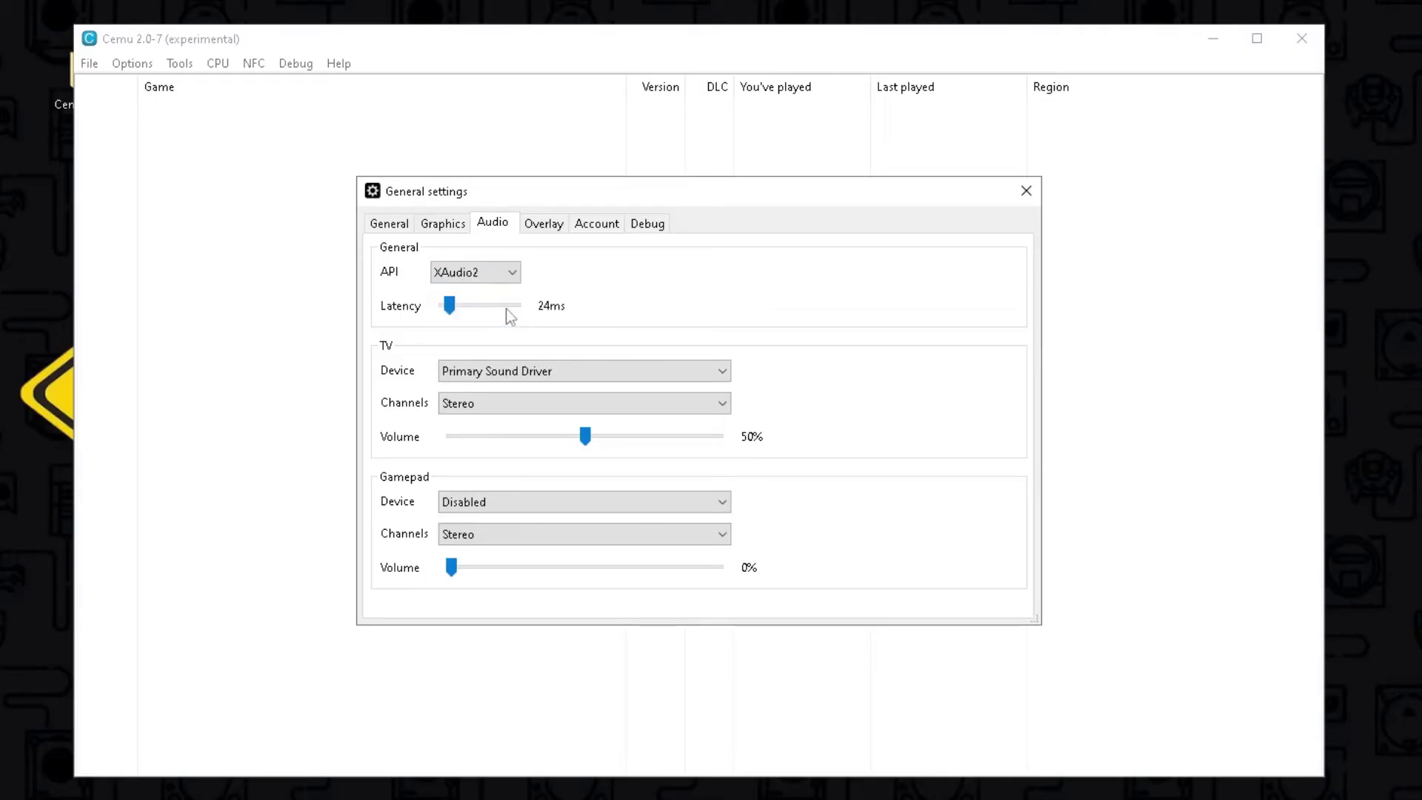
Set the TV audio device to Altavoces (Realtek(R) Audio), try Surround channels and return them to Stereo.
{"action": "left_click", "coordinate": [627, 370]}
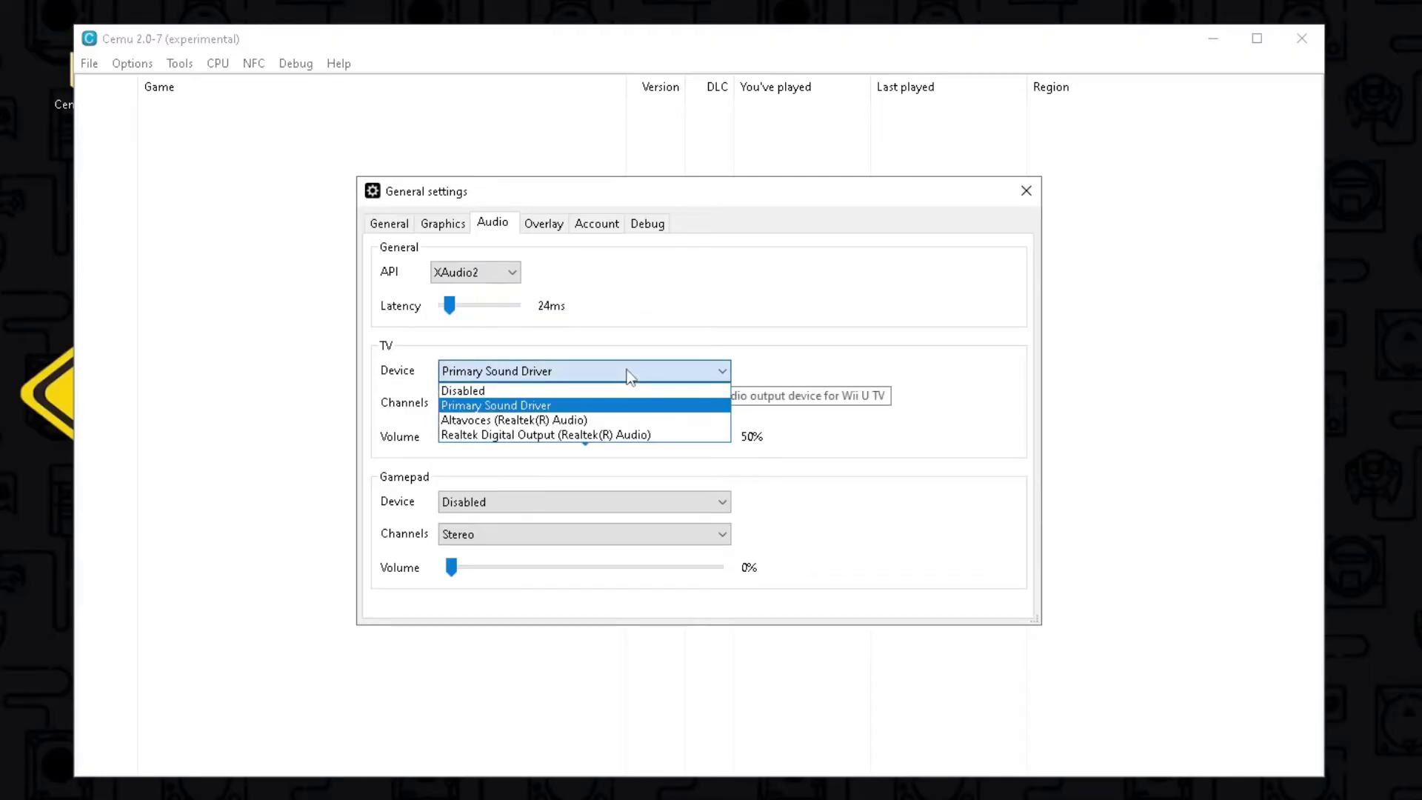
{"action": "left_click", "coordinate": [488, 419]}
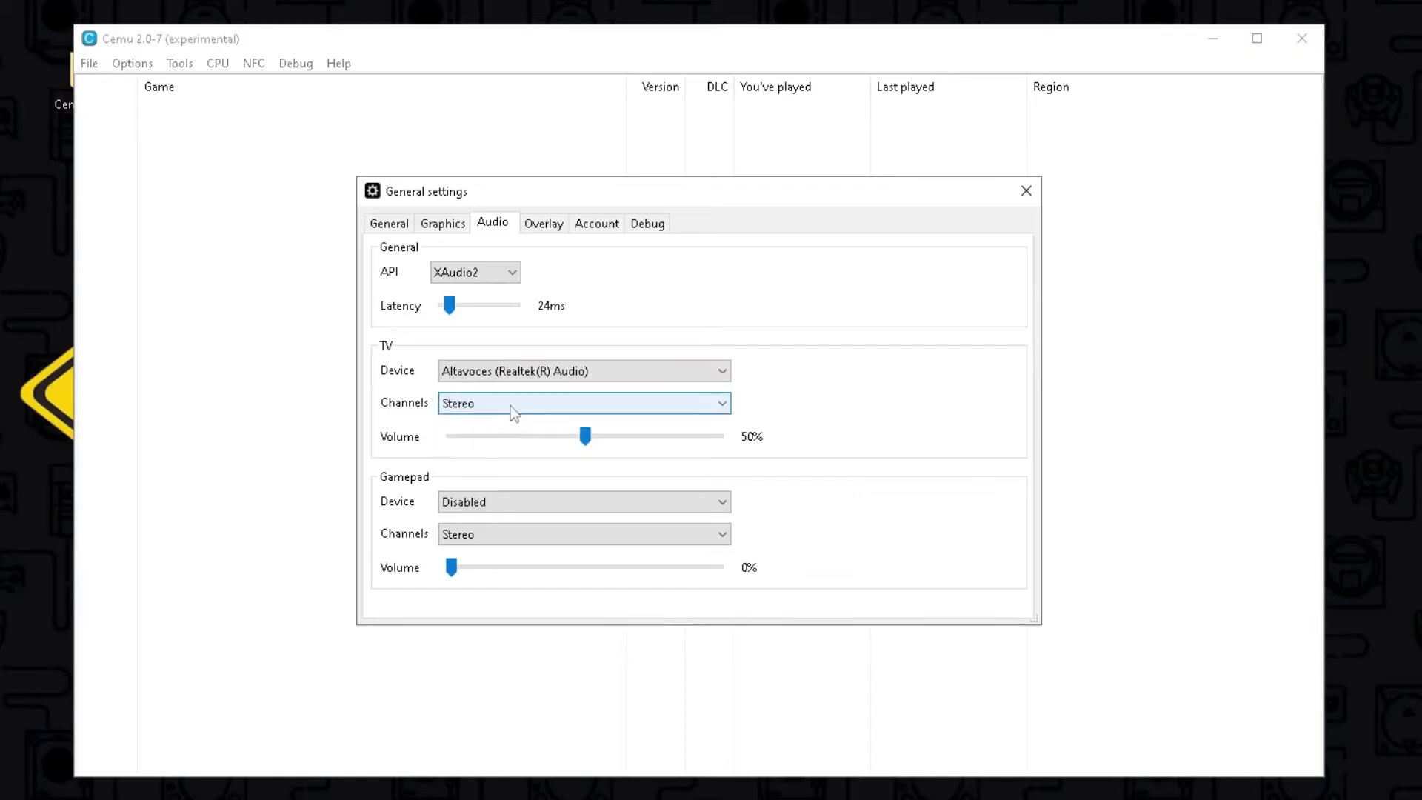
{"action": "left_click", "coordinate": [510, 406]}
{"action": "left_click", "coordinate": [507, 454]}
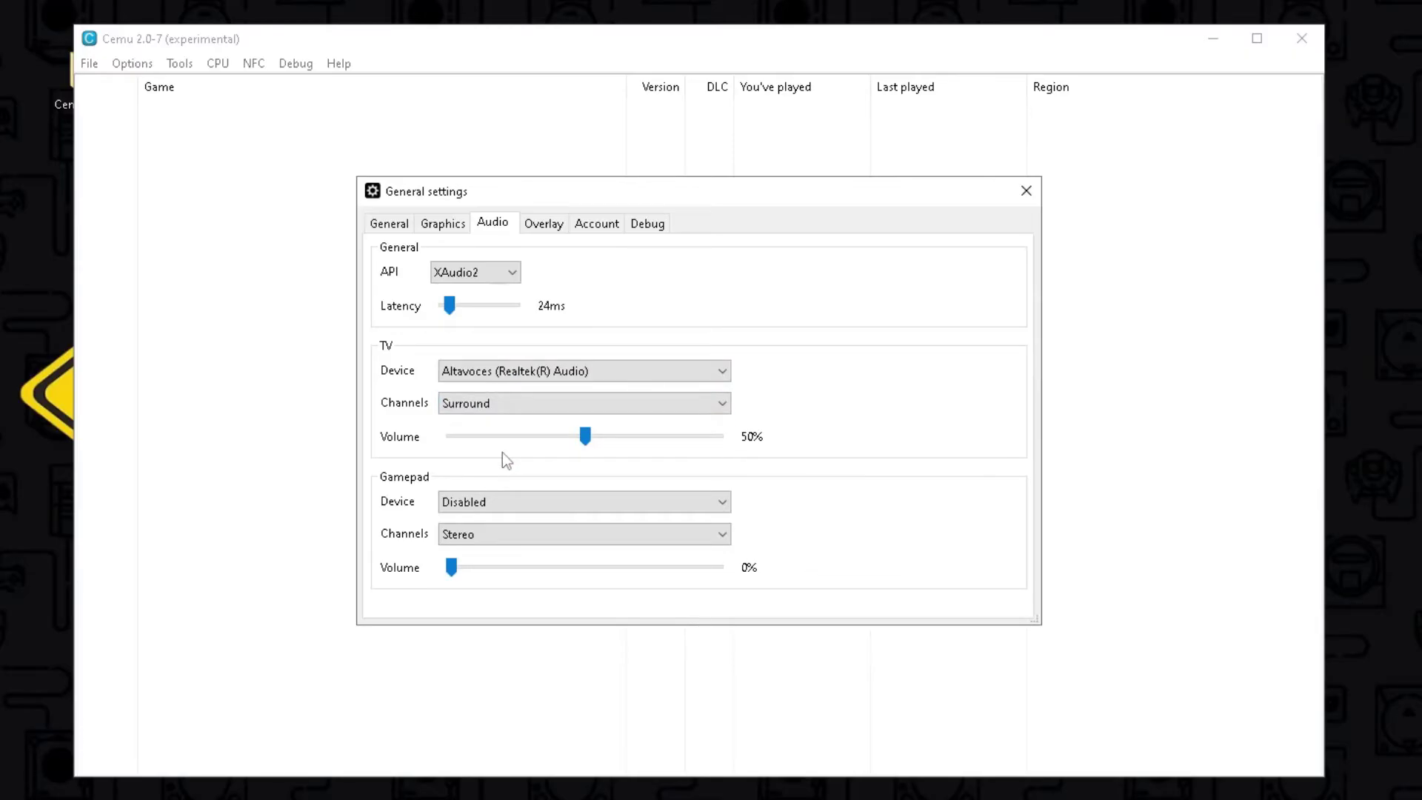
{"action": "left_click", "coordinate": [539, 409]}
{"action": "left_click", "coordinate": [494, 438]}
Try Primary Sound Driver as the TV audio device and switch back to Altavoces (Realtek(R) Audio).
{"action": "left_click", "coordinate": [563, 364]}
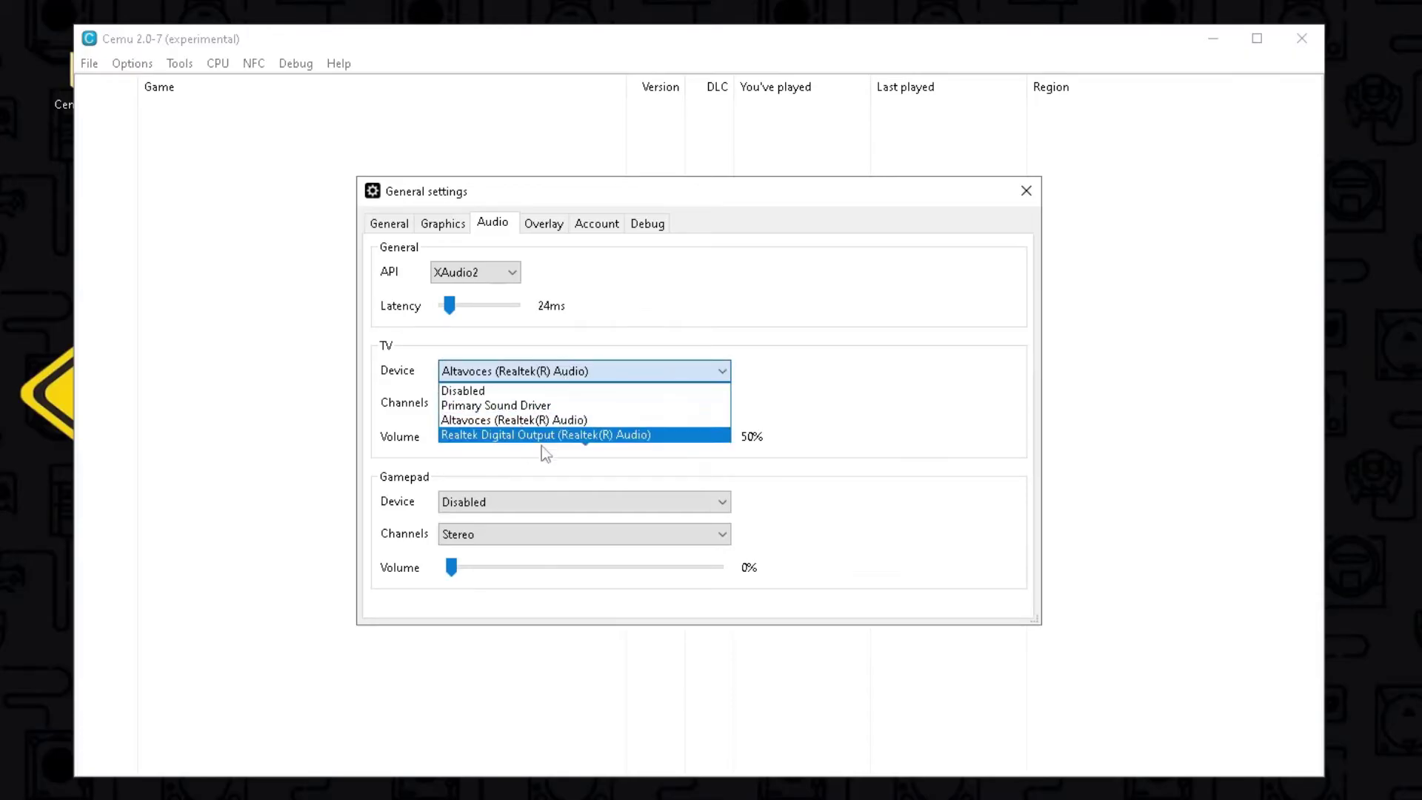
{"action": "left_click", "coordinate": [535, 422]}
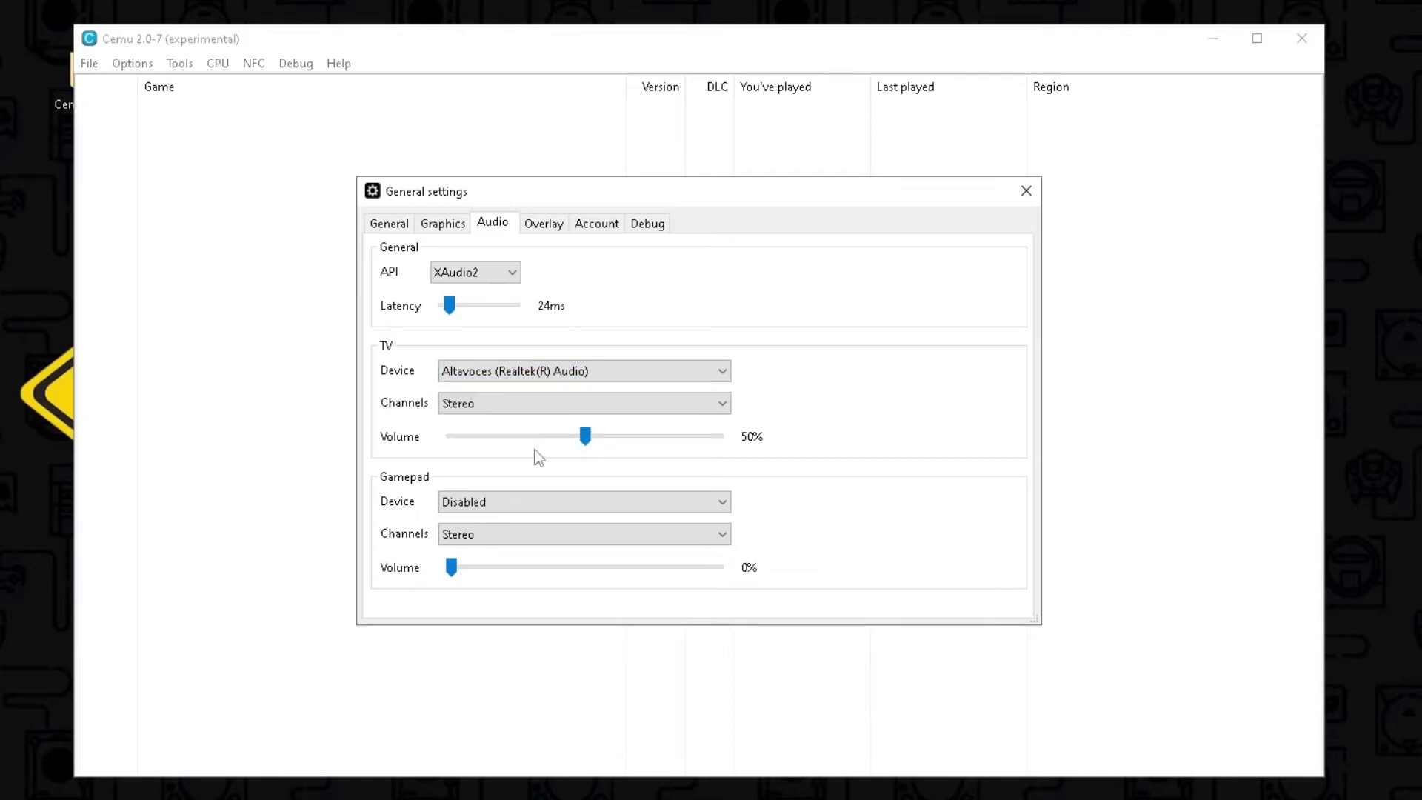
{"action": "left_click", "coordinate": [570, 372]}
{"action": "left_click", "coordinate": [539, 404]}
{"action": "left_click", "coordinate": [539, 372]}
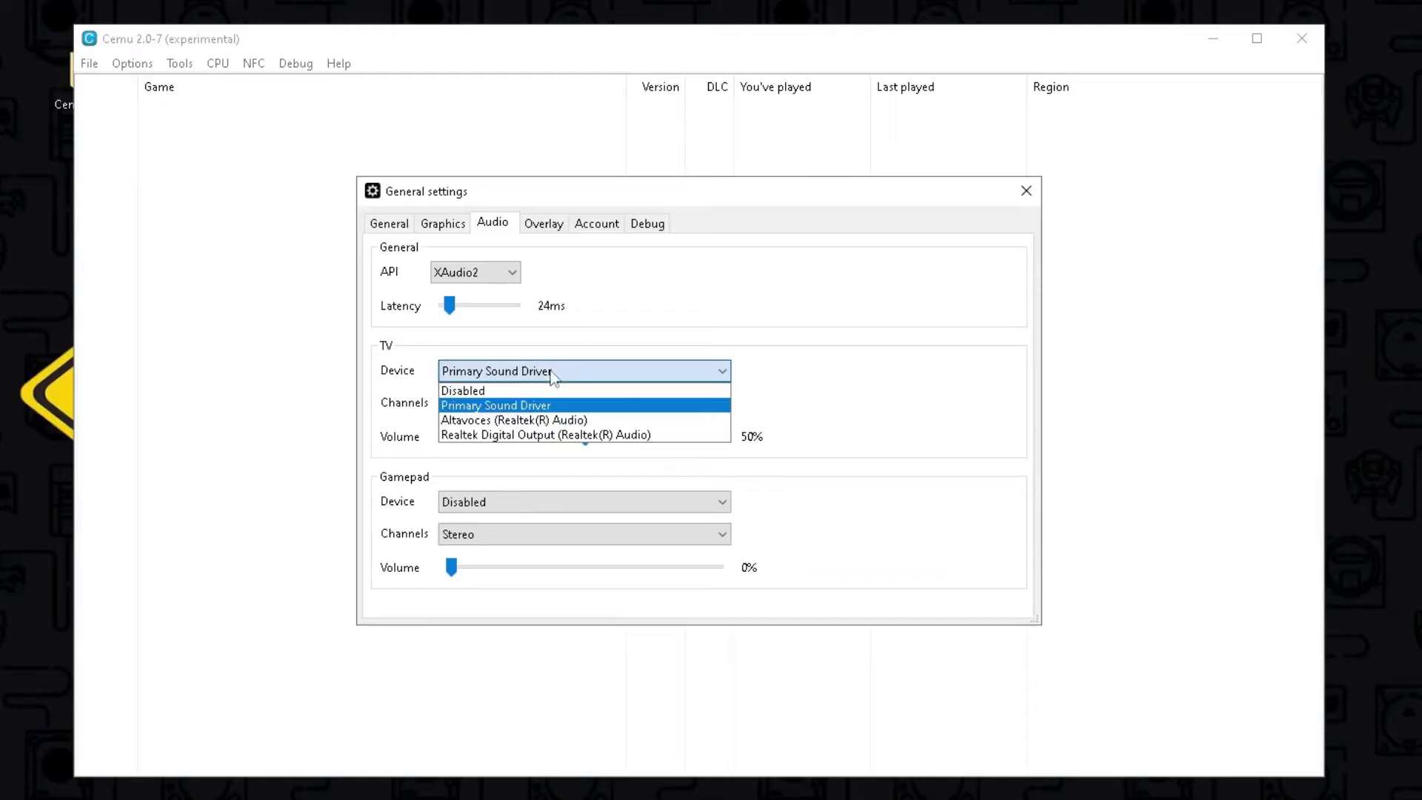
{"action": "left_click", "coordinate": [539, 419]}
{"action": "mouse_move", "coordinate": [585, 437]}
{"action": "left_mouse_down"}
{"action": "mouse_move", "coordinate": [571, 437]}
{"action": "mouse_move", "coordinate": [603, 437]}
{"action": "mouse_move", "coordinate": [575, 441]}
{"action": "mouse_move", "coordinate": [585, 429]}
{"action": "left_mouse_up"}
Set the performance overlay's position to Top right in the overlay settings, leaving CPU per core usage off.
{"action": "key", "text": "ctrl+Tab"}
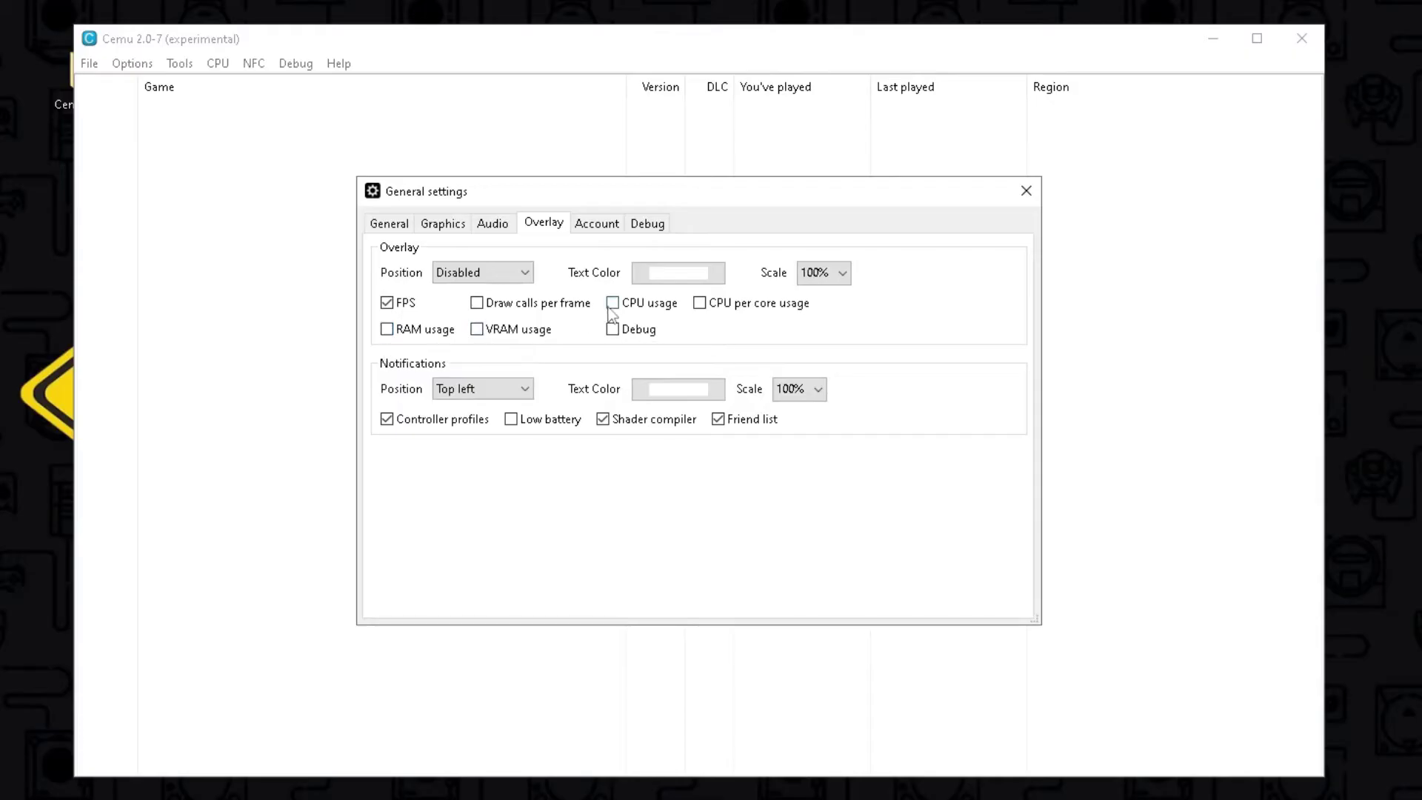
{"action": "left_click", "coordinate": [697, 305]}
{"action": "left_click", "coordinate": [699, 305]}
{"action": "left_click", "coordinate": [503, 273]}
{"action": "left_click", "coordinate": [490, 337]}
Set the performance overlay's text color to dark blue and its scale to 150%.
{"action": "left_click", "coordinate": [672, 287]}
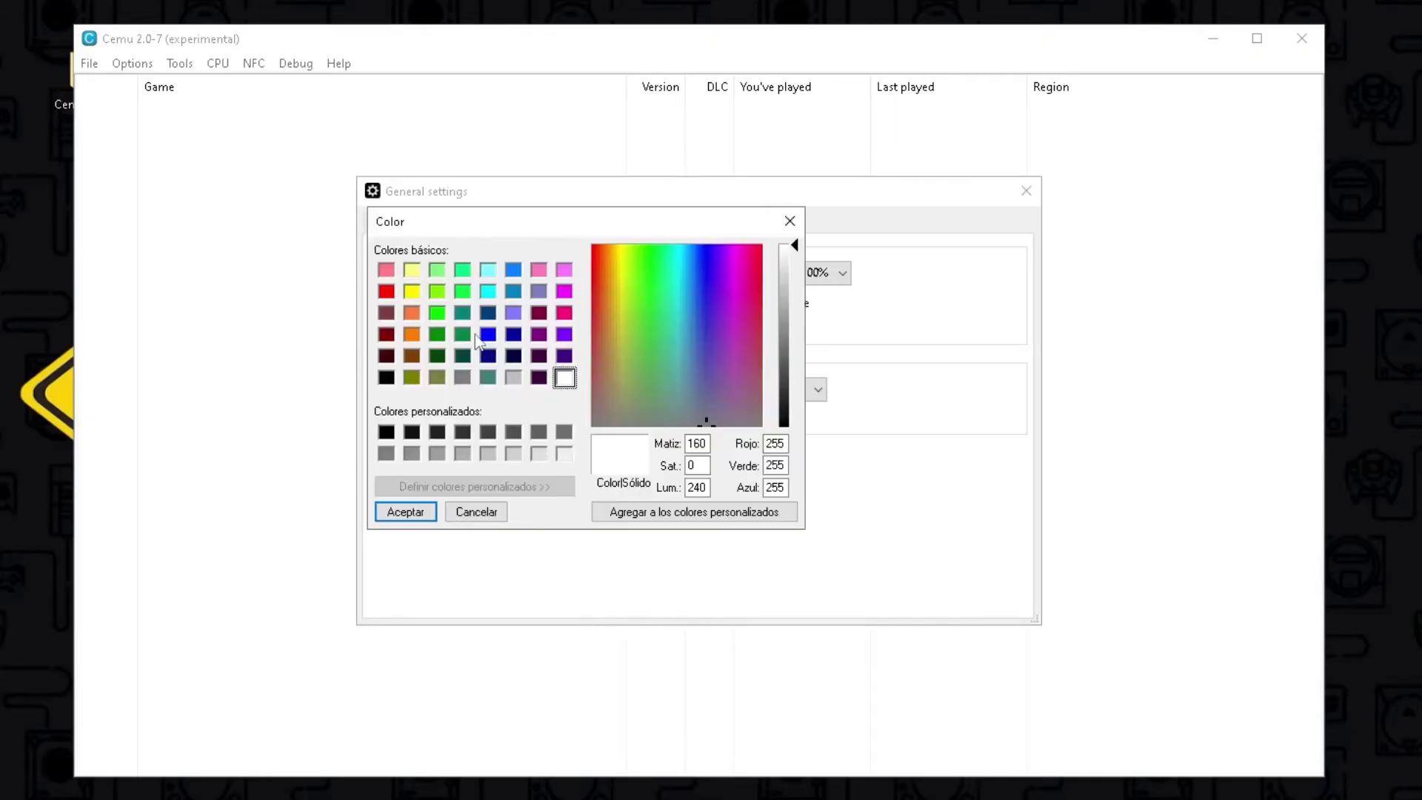
{"action": "left_click", "coordinate": [489, 321]}
{"action": "left_click", "coordinate": [407, 510]}
{"action": "left_click", "coordinate": [823, 272]}
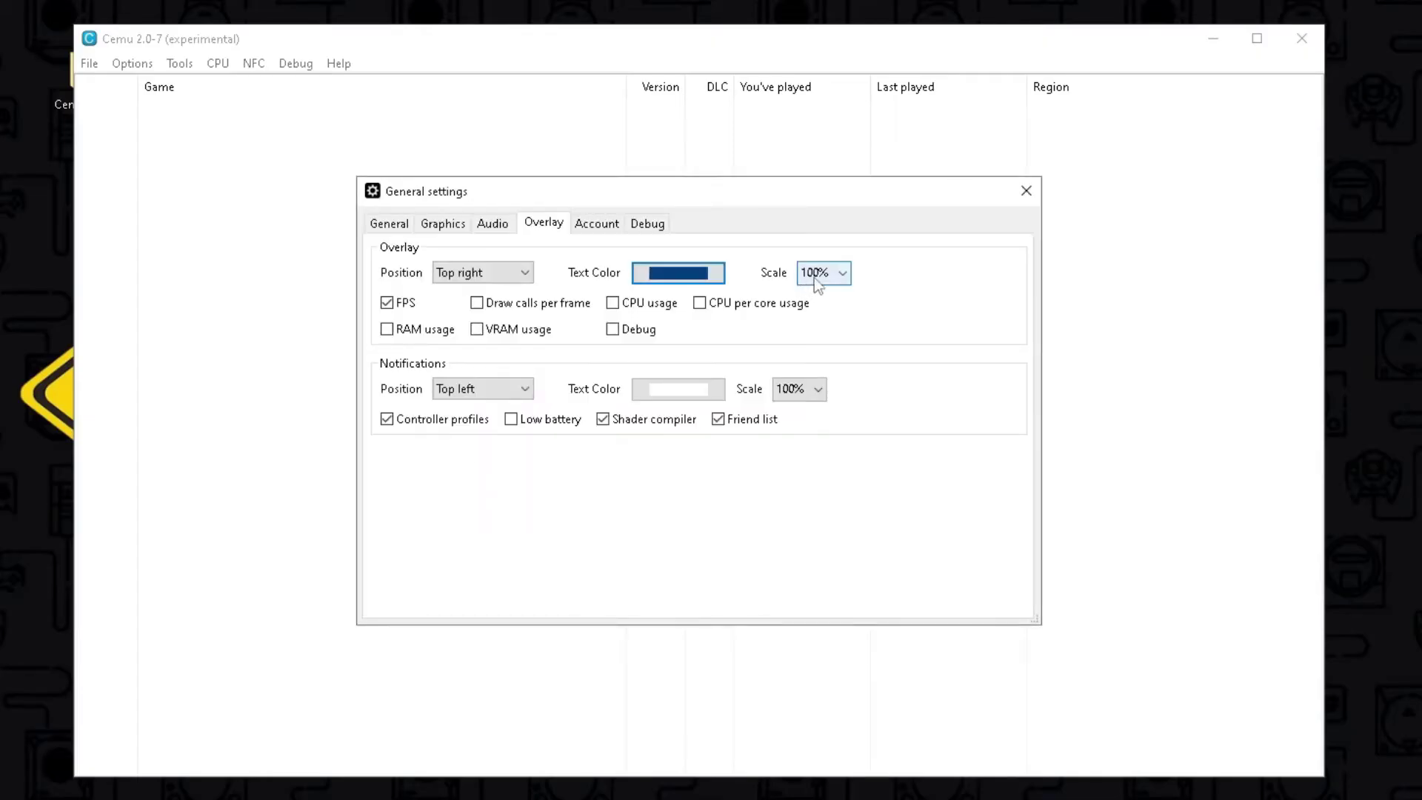
{"action": "left_click", "coordinate": [824, 348]}
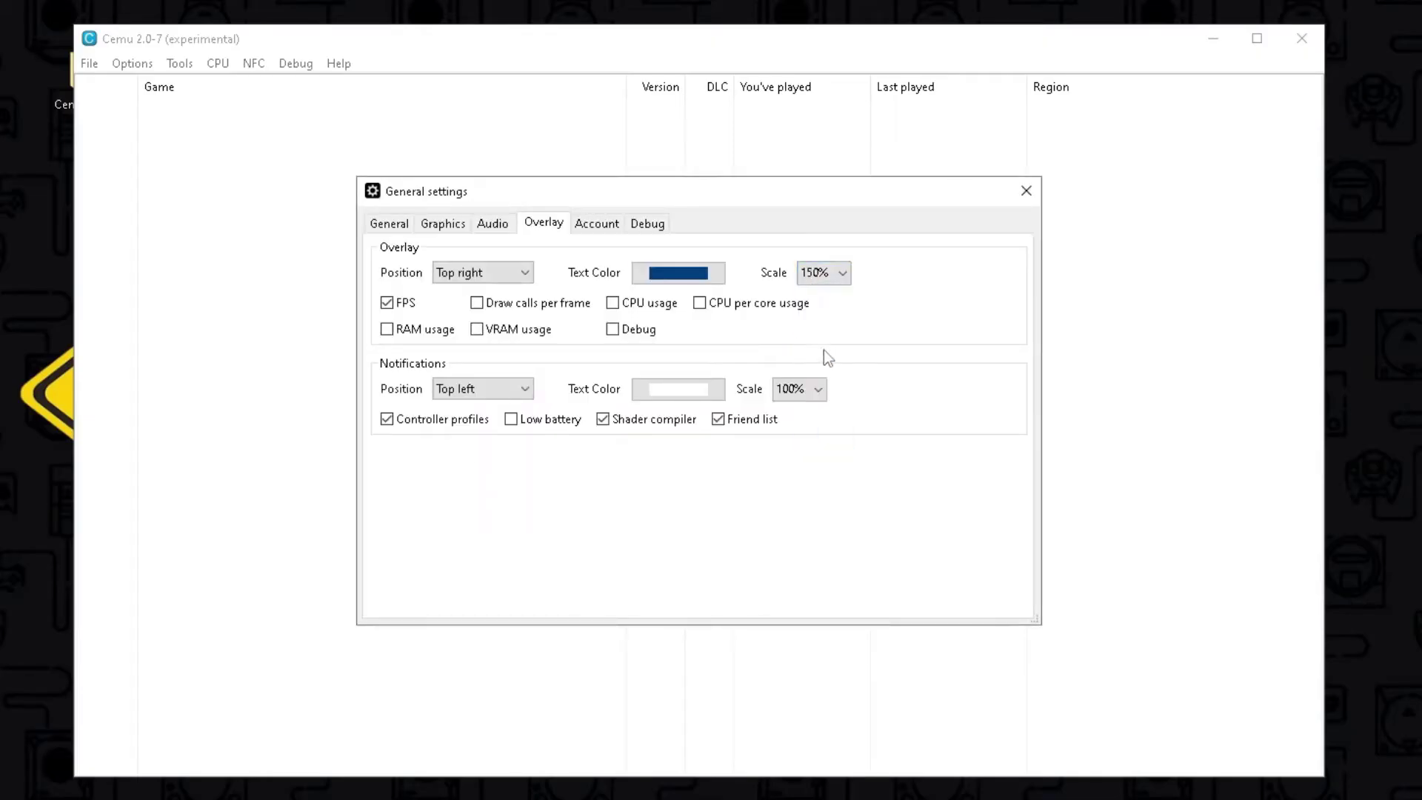
Set the performance overlay's position back to Disabled and close the general settings.
{"action": "left_click", "coordinate": [487, 272]}
{"action": "left_click", "coordinate": [466, 293]}
{"action": "left_click", "coordinate": [1025, 190]}
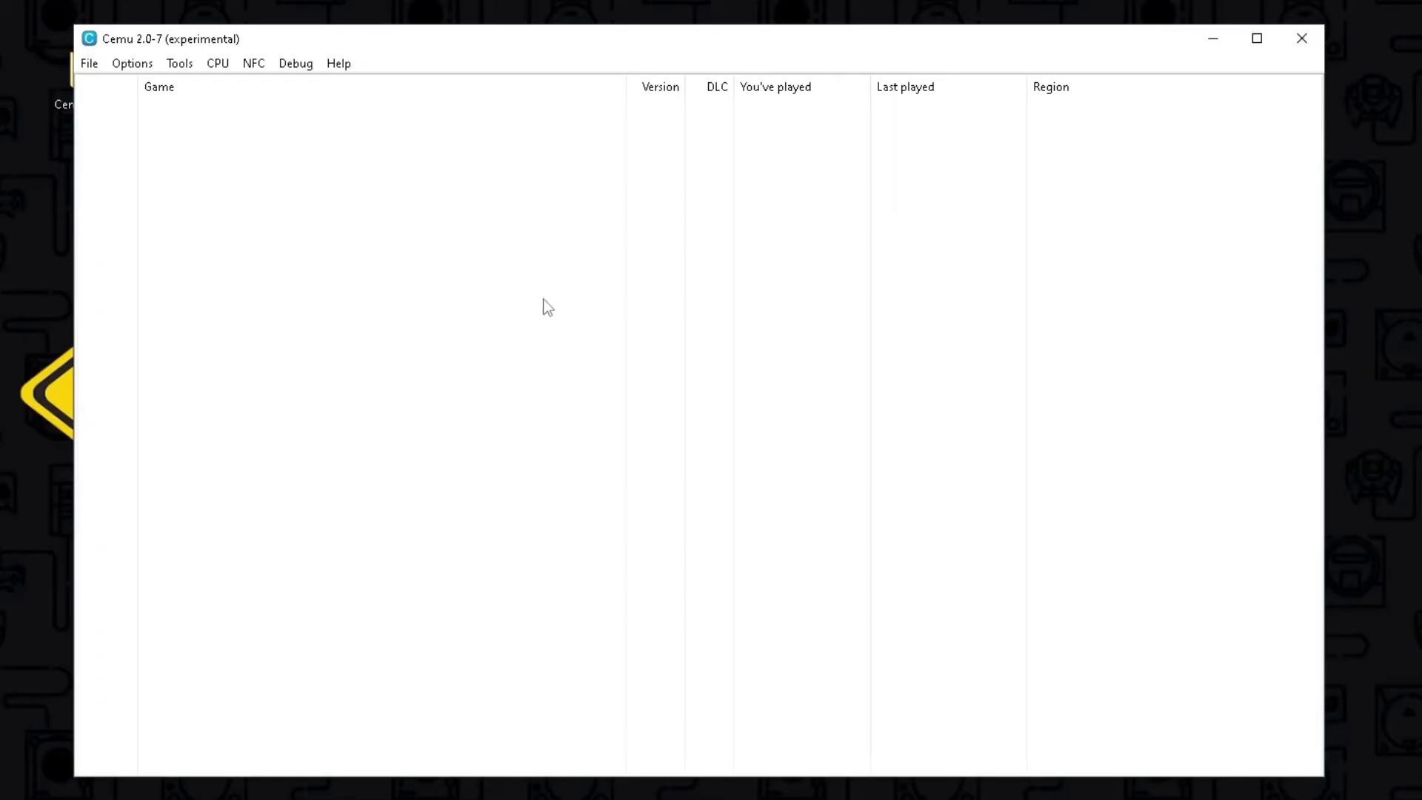
Set the console language to Spanish and check that the selection was applied.
{"action": "left_click", "coordinate": [141, 67]}
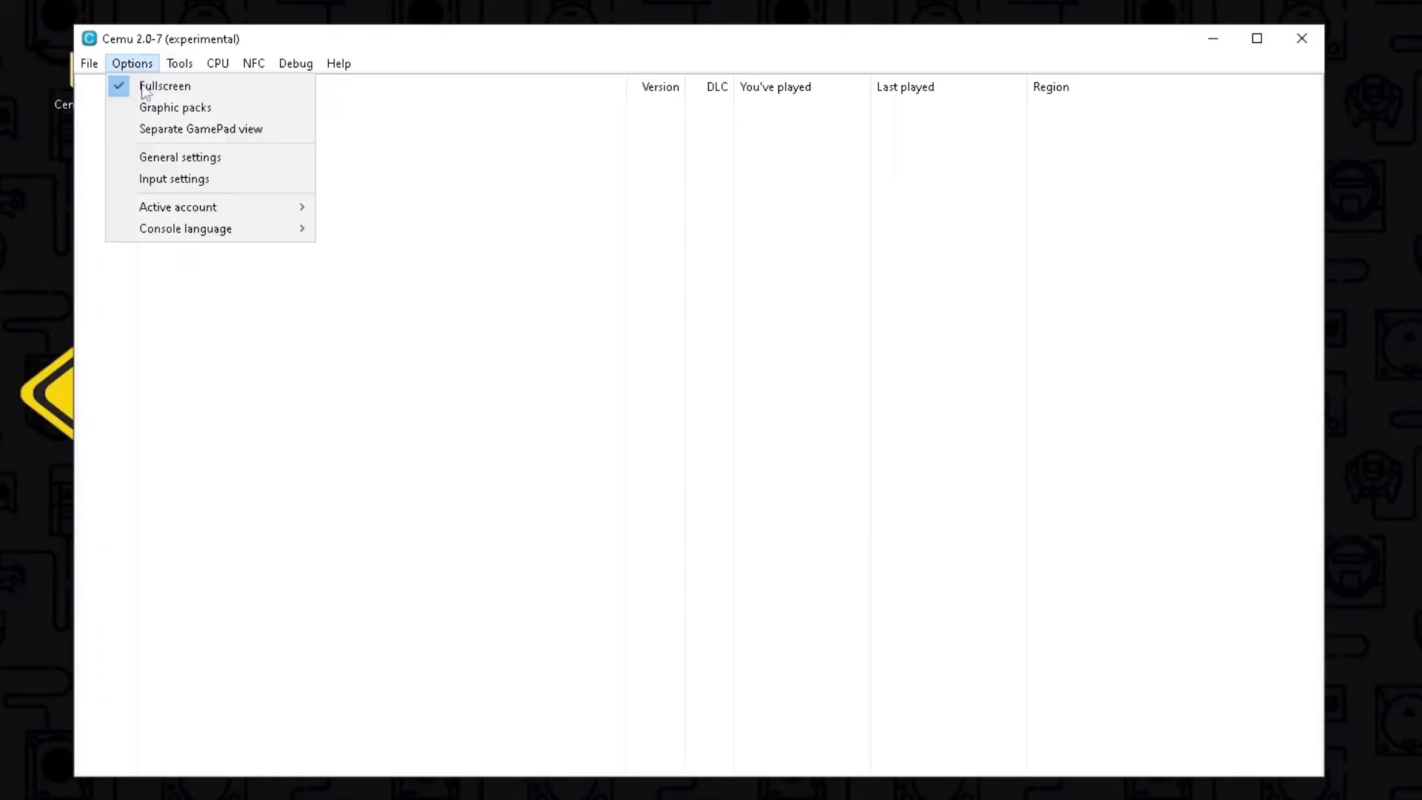
{"action": "mouse_move", "coordinate": [158, 228]}
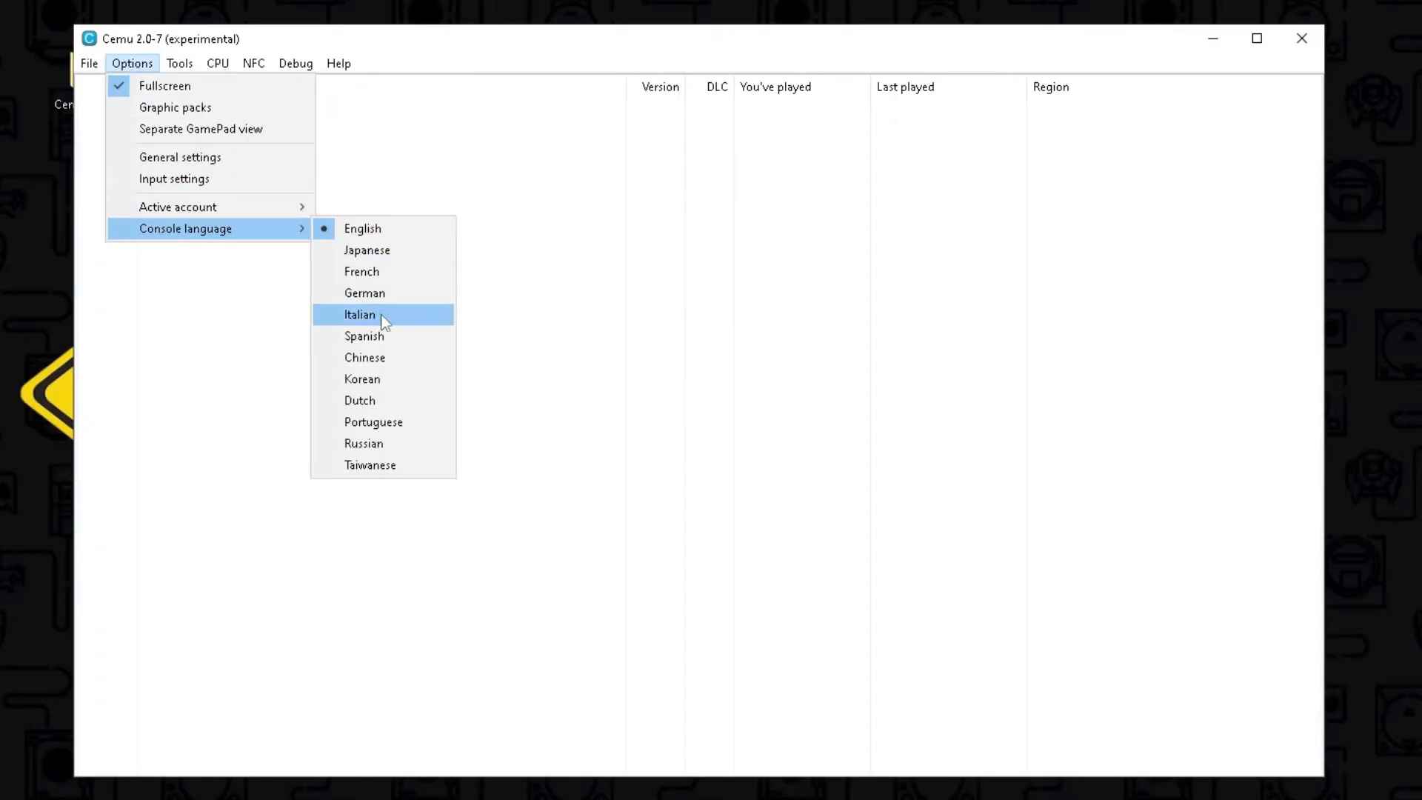
{"action": "left_click", "coordinate": [373, 335]}
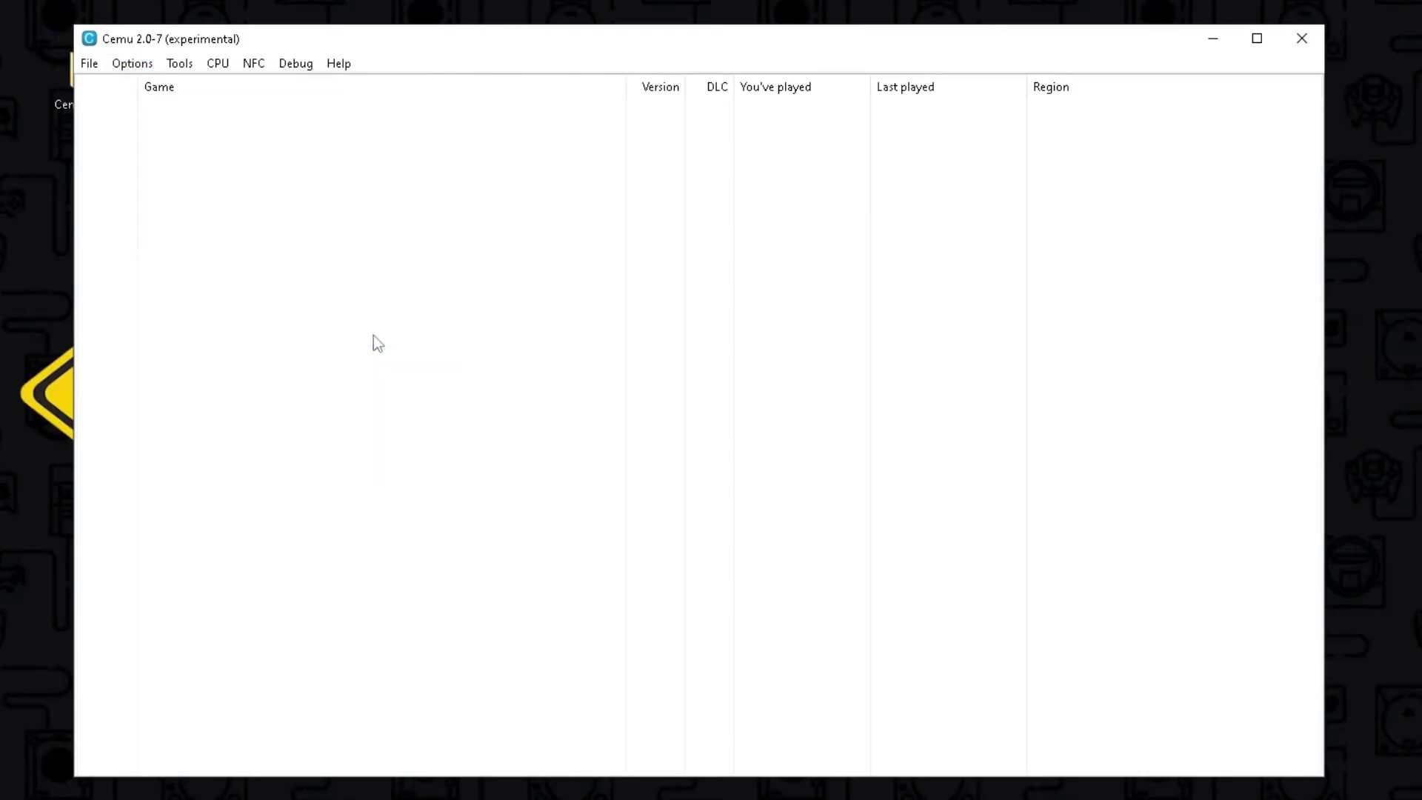
{"action": "left_click", "coordinate": [132, 63]}
{"action": "mouse_move", "coordinate": [178, 229]}
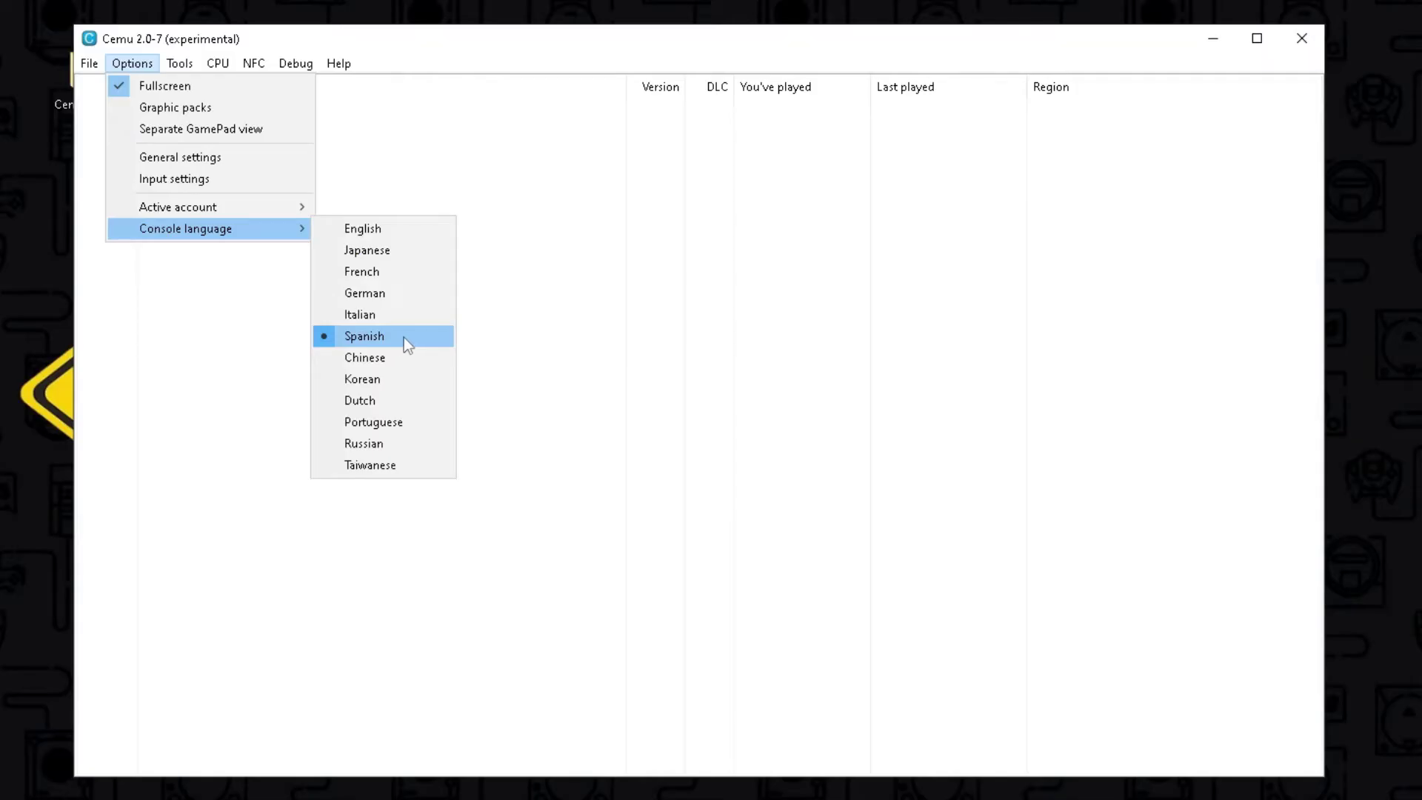
{"action": "left_click", "coordinate": [256, 352]}
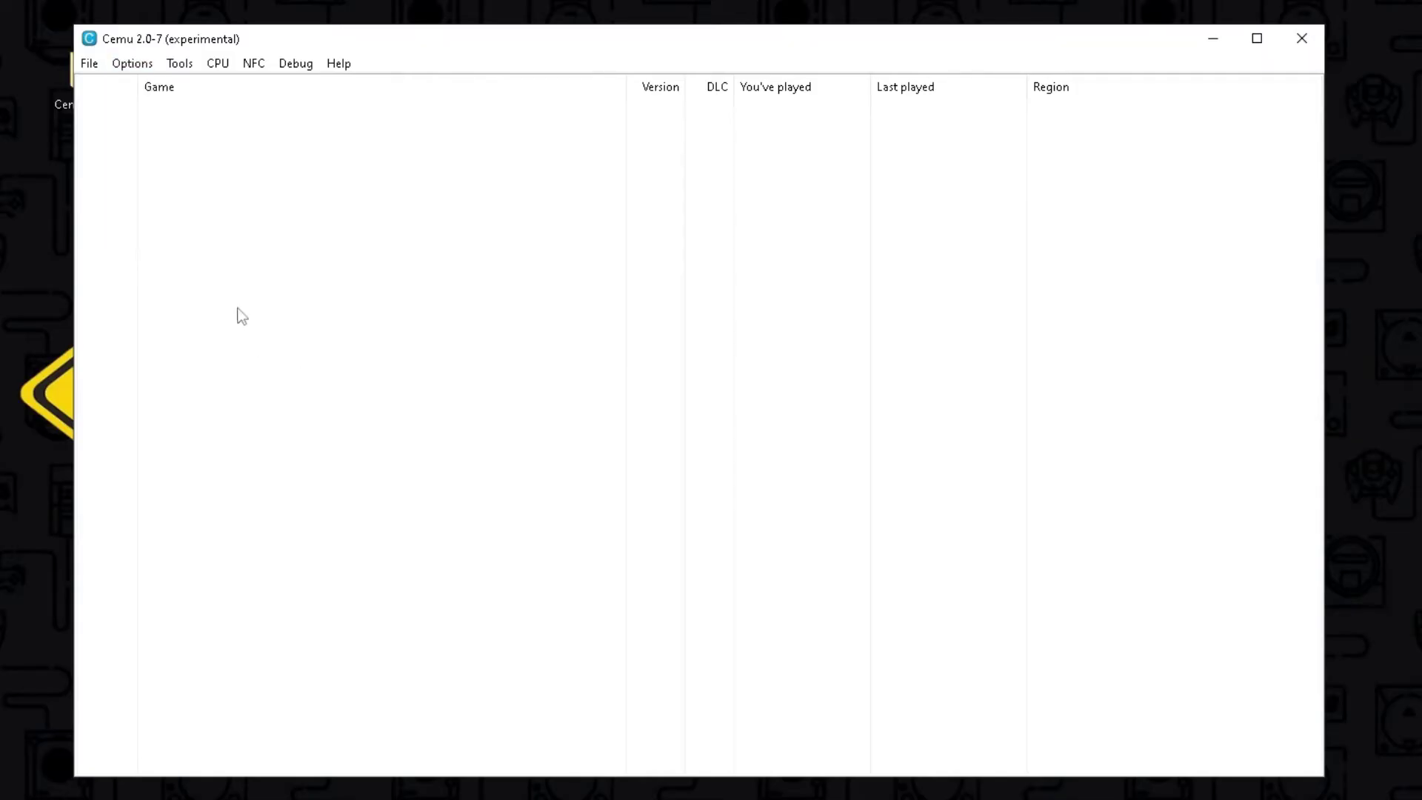
Turn off Accurate barriers (Vulkan) in the debug options, dismiss the warning, turn the option back on and check its state.
{"action": "left_click", "coordinate": [296, 63]}
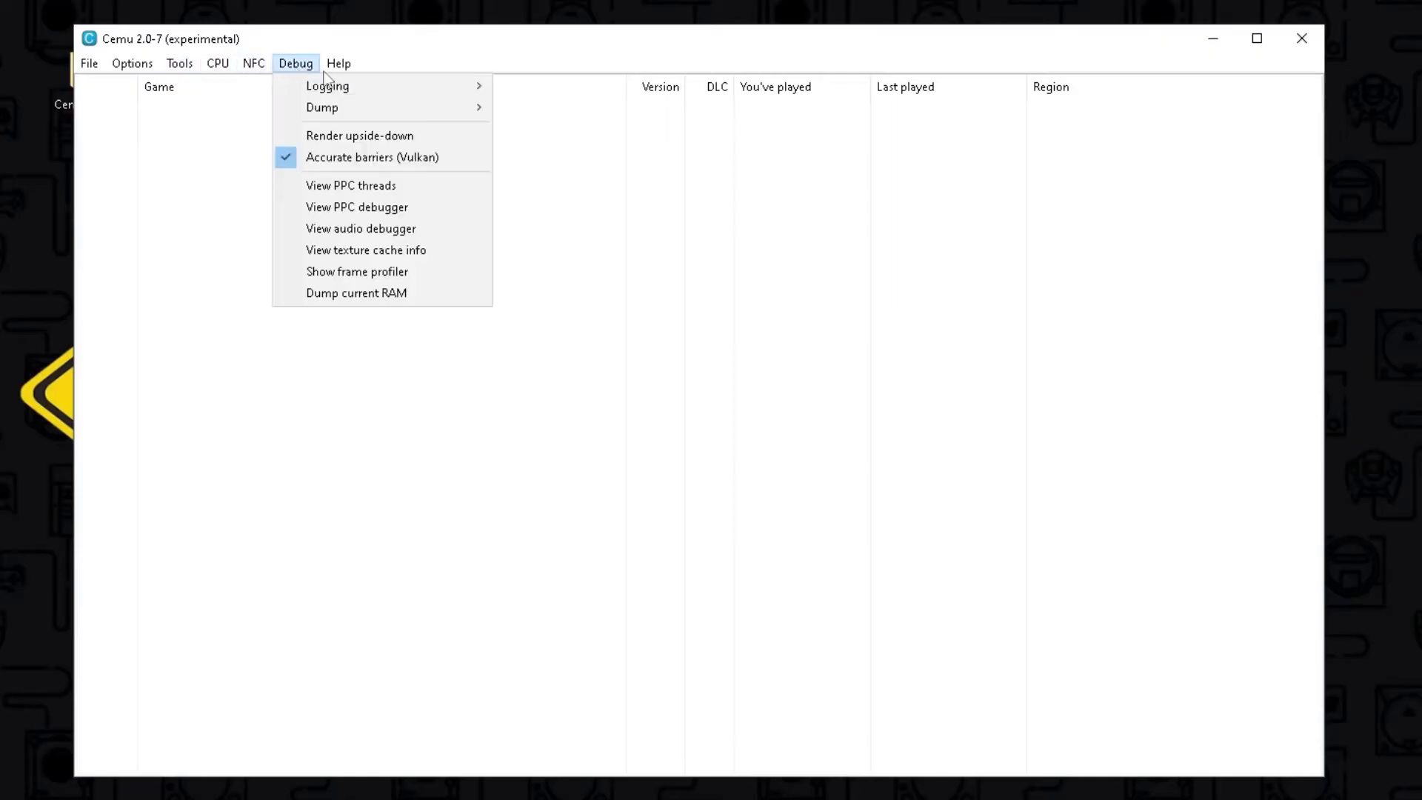
{"action": "mouse_move", "coordinate": [335, 65]}
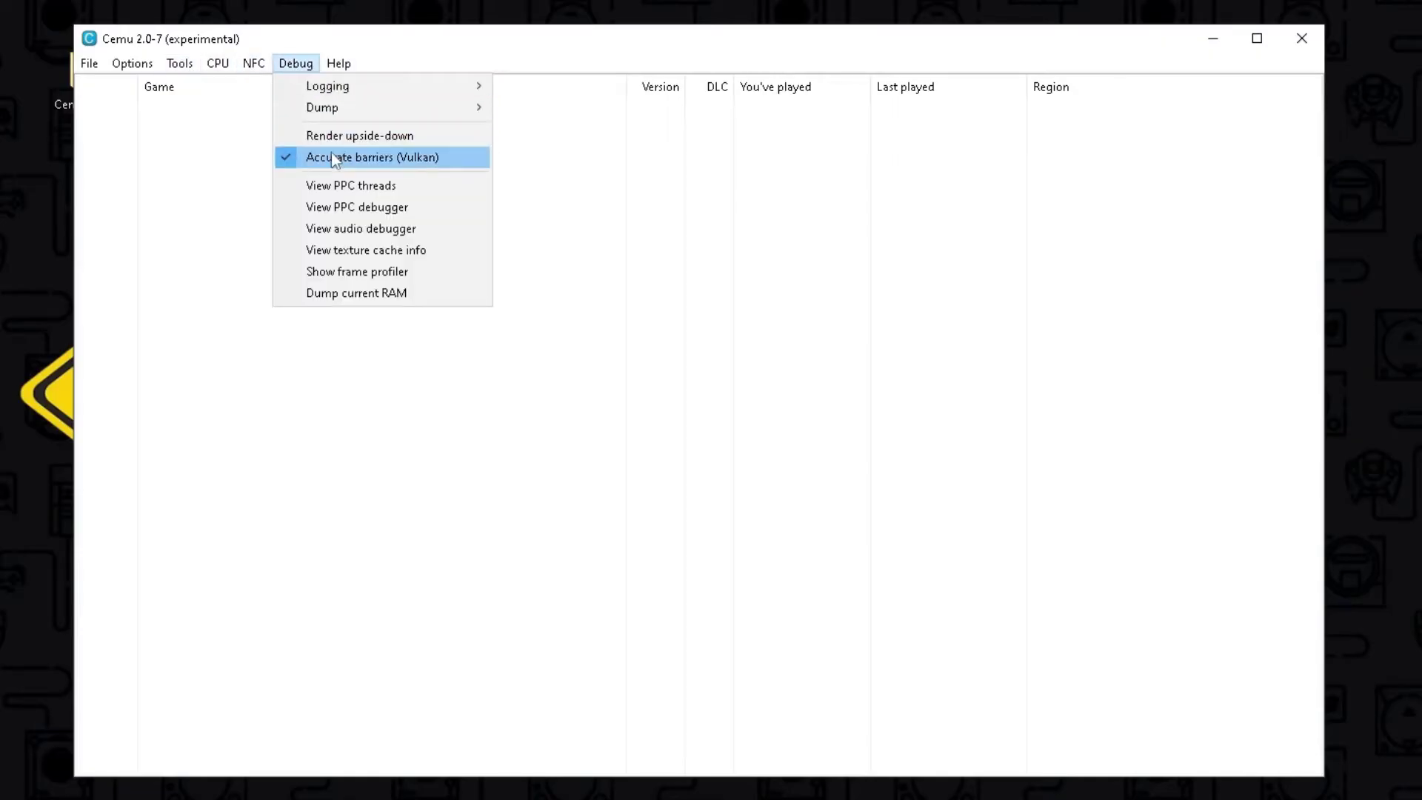
{"action": "left_click", "coordinate": [452, 158]}
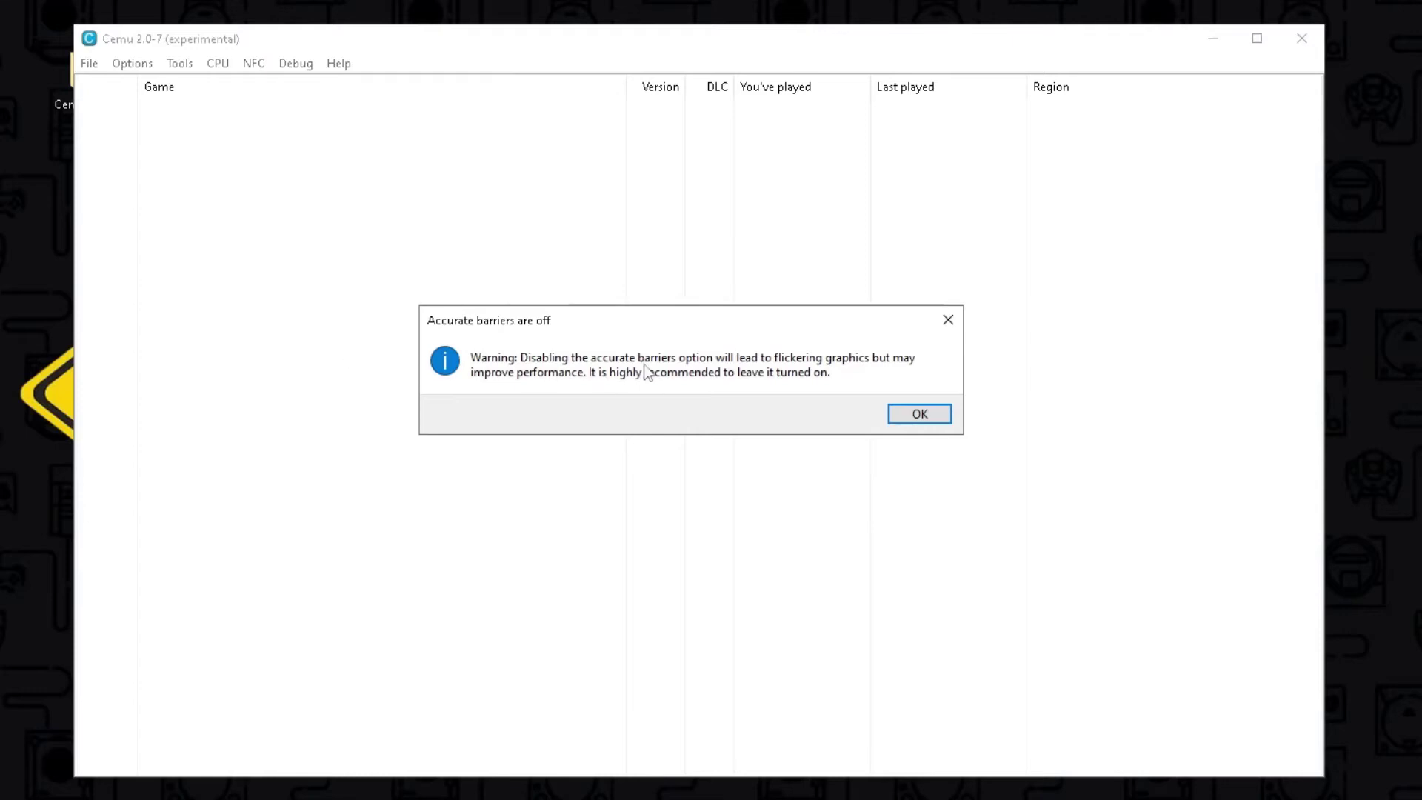
{"action": "left_click", "coordinate": [904, 415]}
{"action": "left_click", "coordinate": [295, 64]}
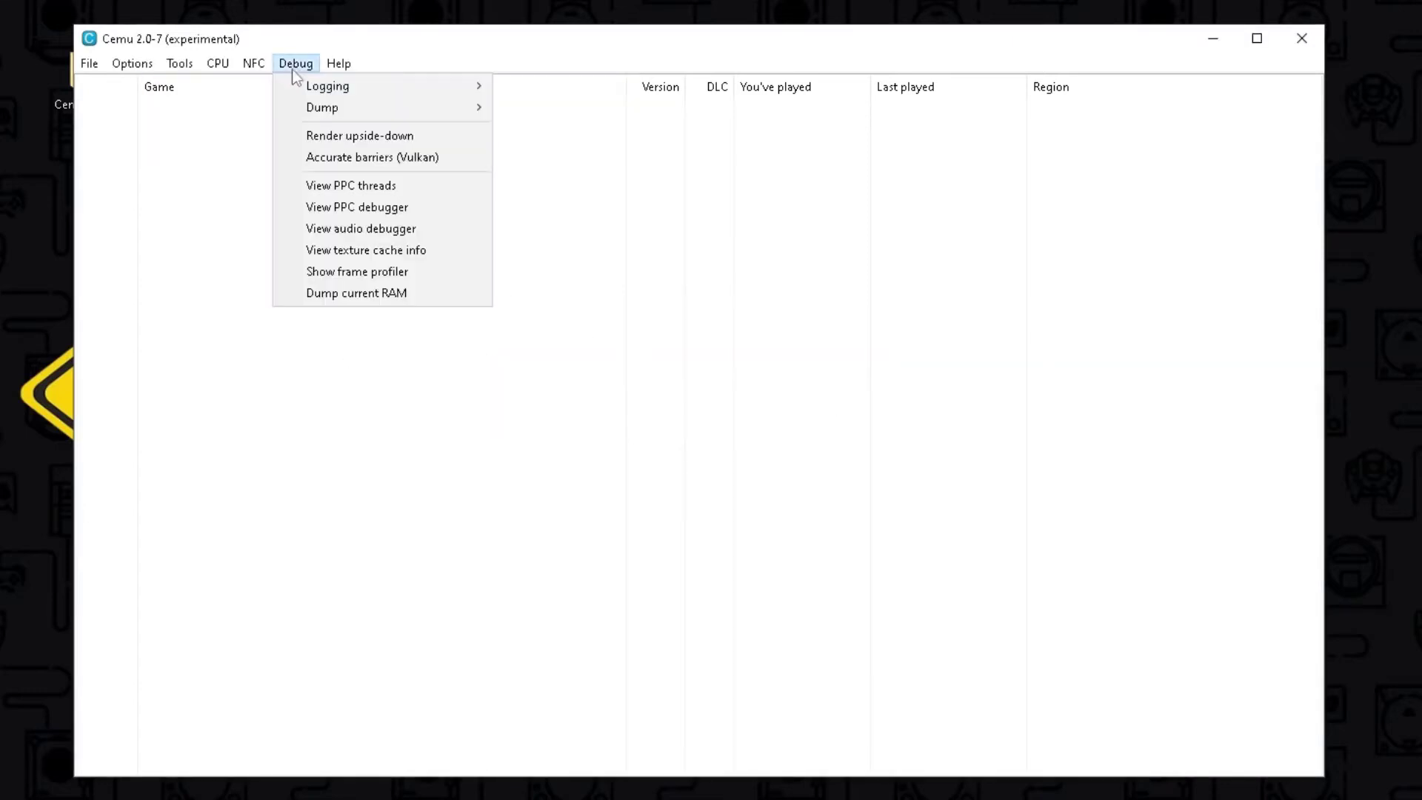
{"action": "left_click", "coordinate": [308, 155]}
{"action": "left_click", "coordinate": [296, 63]}
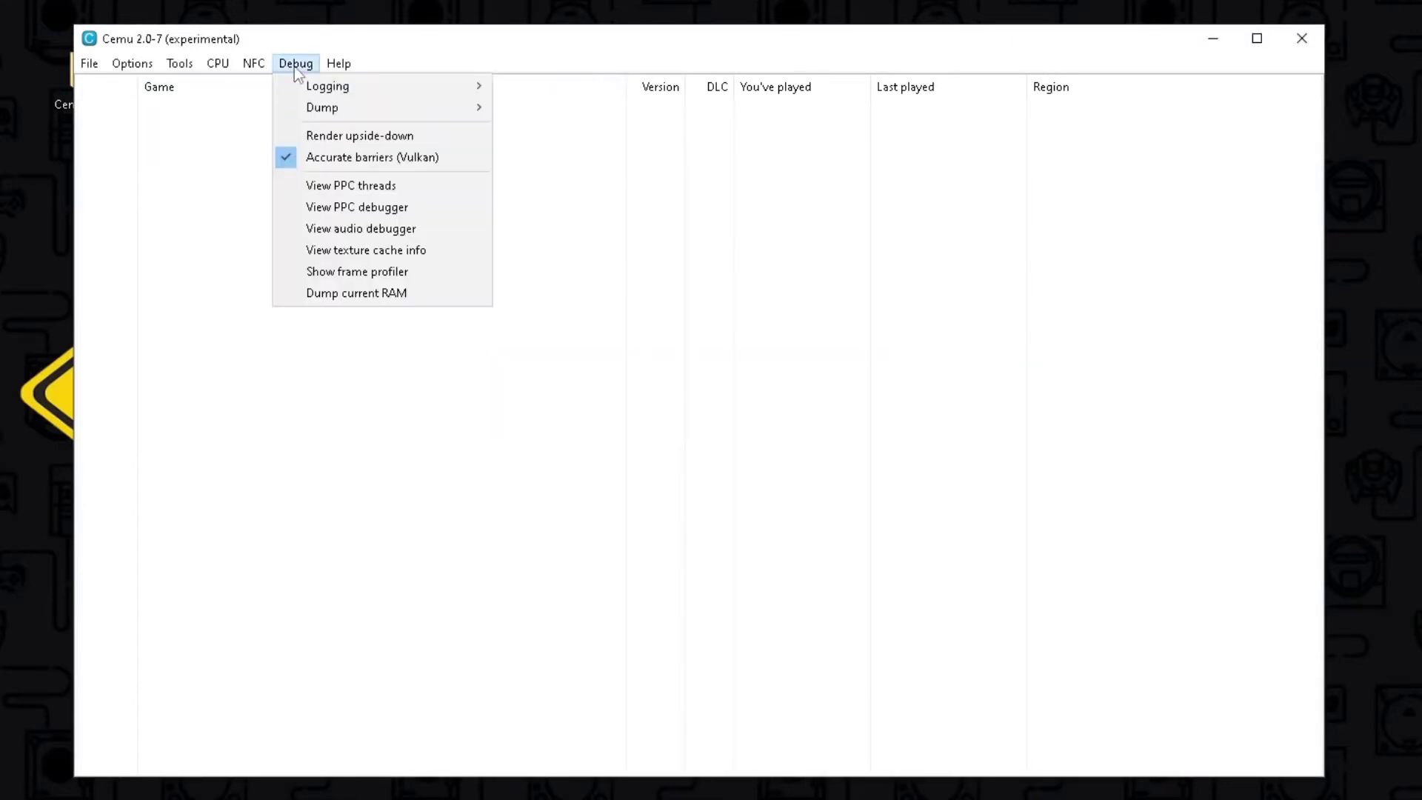